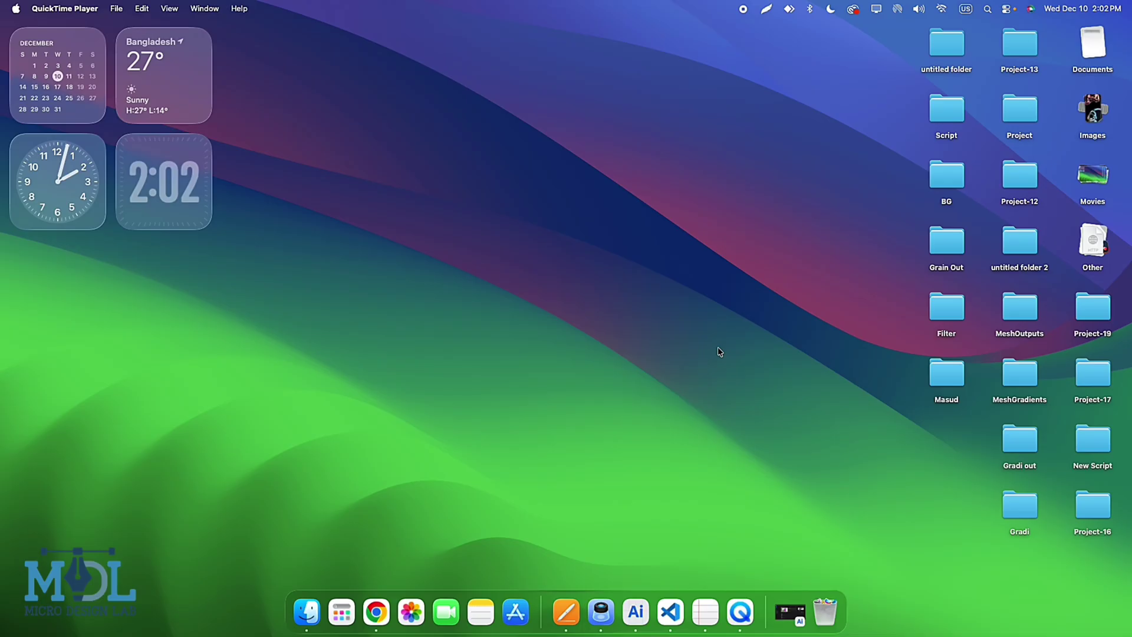
# Step: Bring the macOS desktop and Finder to the front, away from QuickTime Player
pyautogui.click(659, 552)
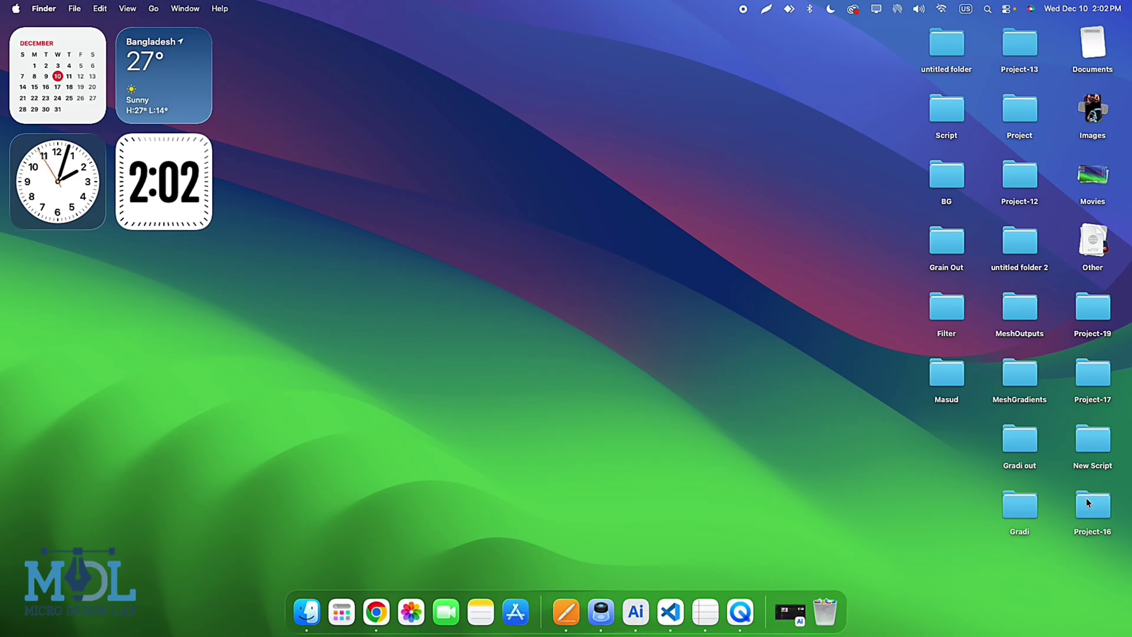
# Step: Open Project-19 and look over ImageTracer, FillStrokSet, Strock Line shape set and Reset Settings scripts
pyautogui.doubleClick(1091, 307)
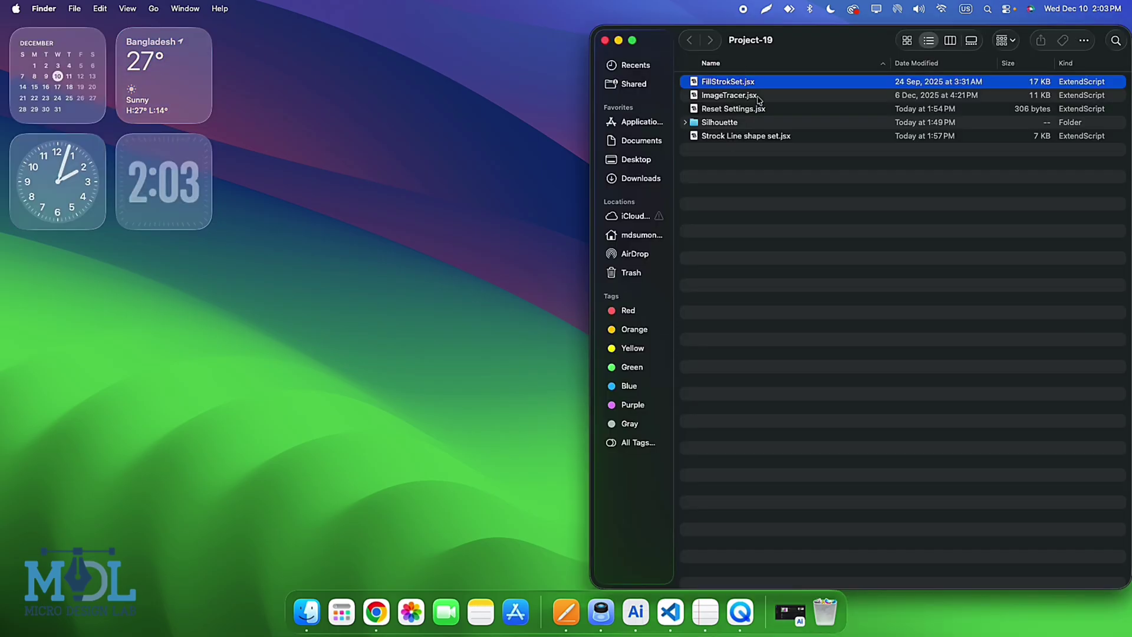
pyautogui.click(732, 98)
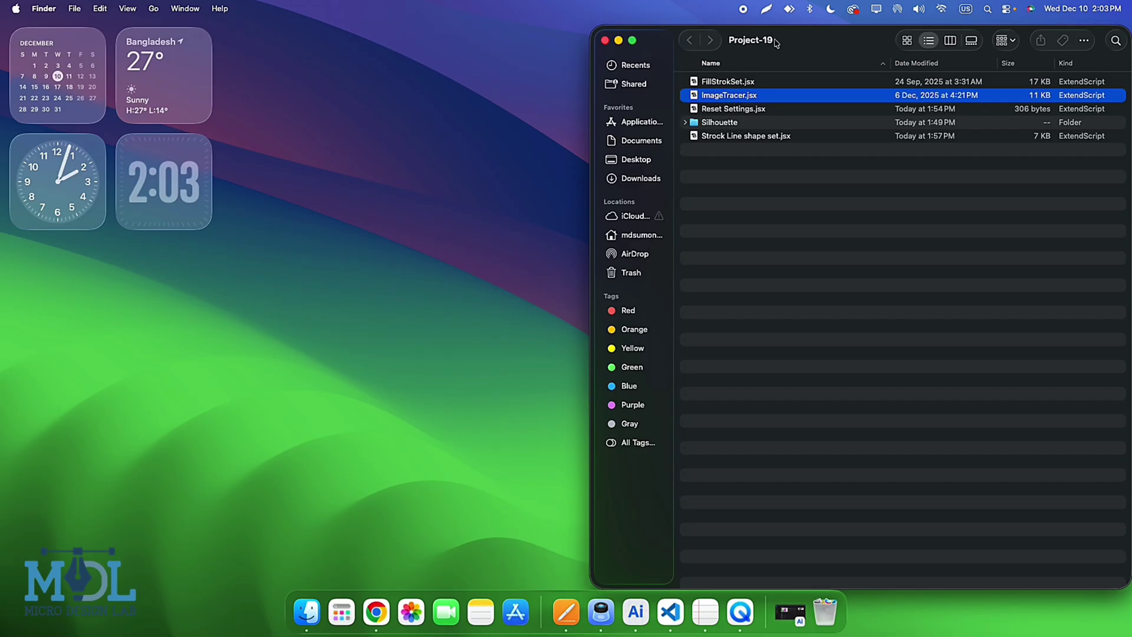
pyautogui.moveTo(776, 40); pyautogui.dragTo(776, 43)
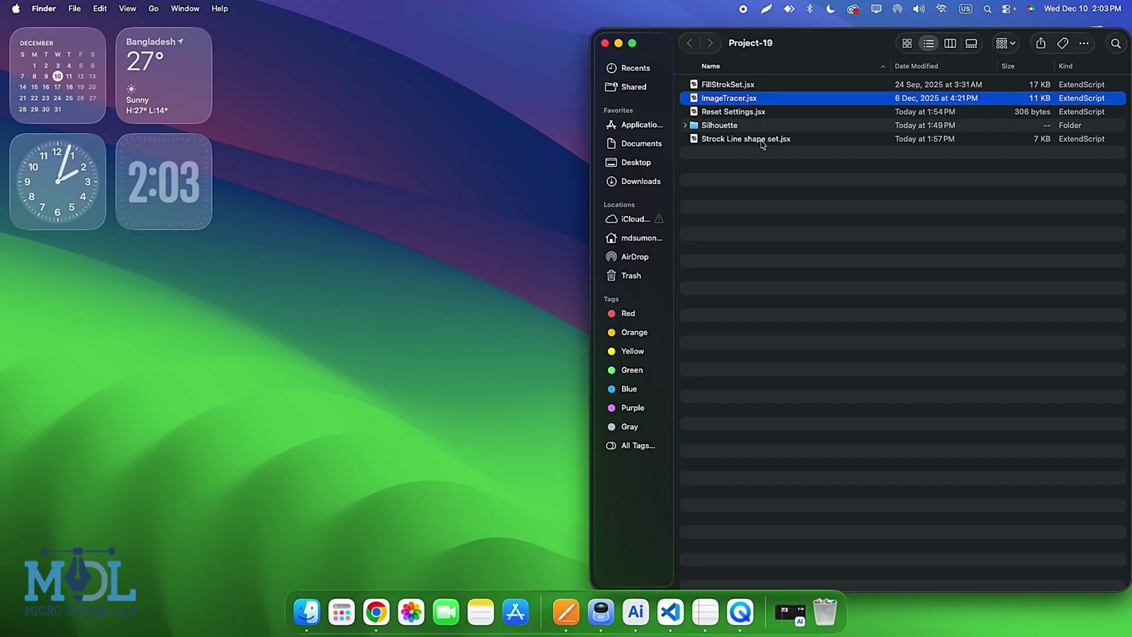
pyautogui.click(733, 86)
pyautogui.click(742, 145)
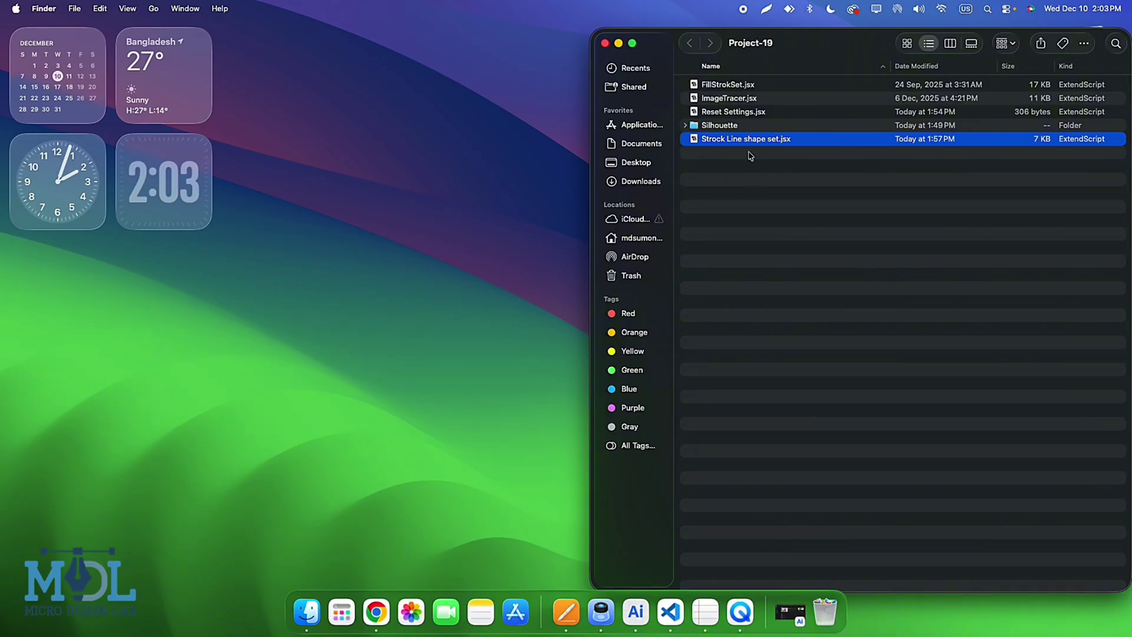
pyautogui.click(712, 113)
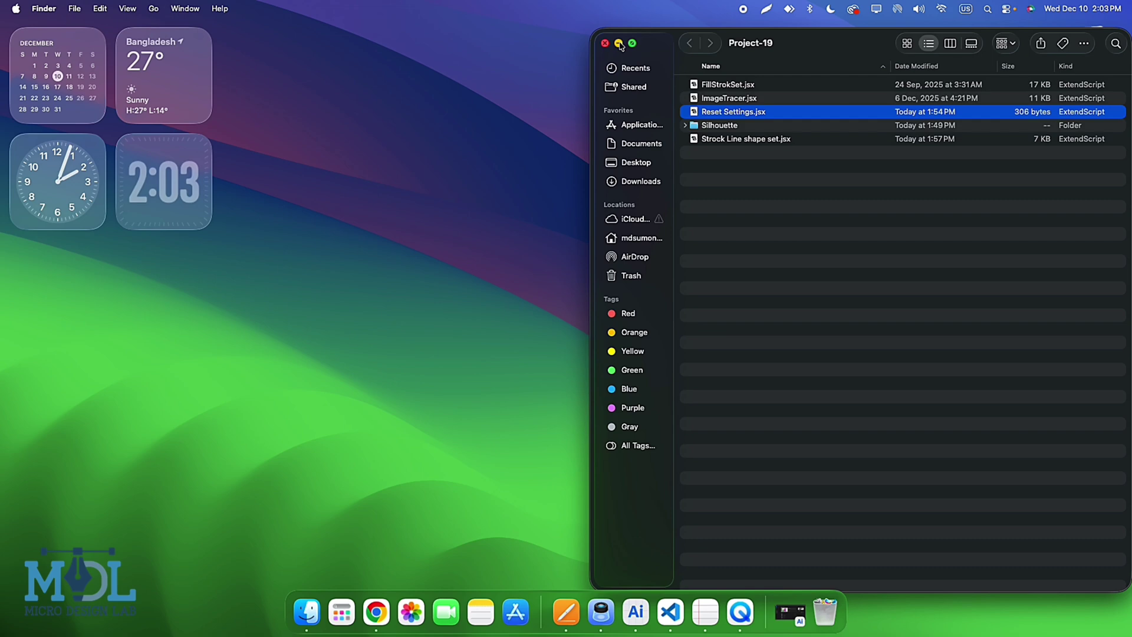
# Step: Switch to Illustrator and browse the installed scripts without running any
pyautogui.click(619, 43)
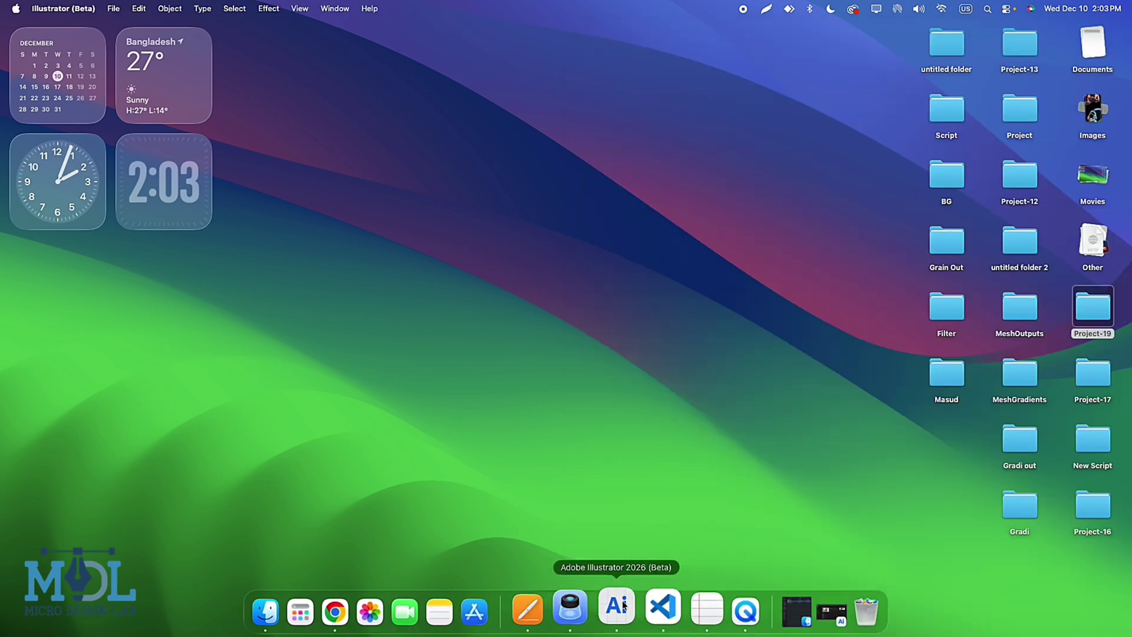
pyautogui.click(631, 610)
pyautogui.click(114, 9)
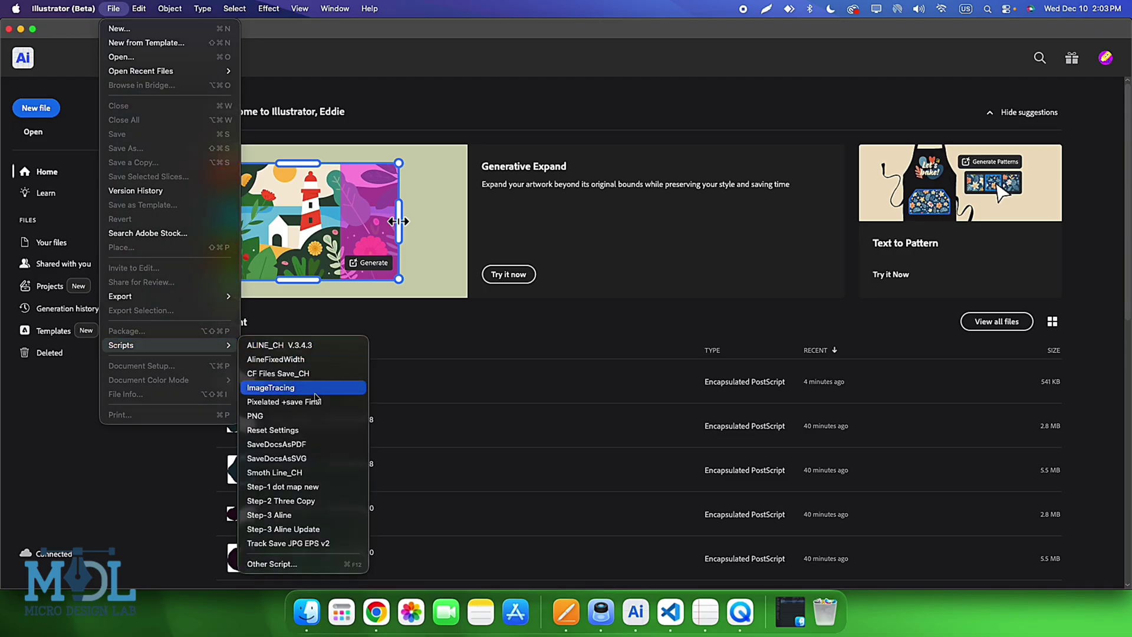
pyautogui.moveTo(122, 345)
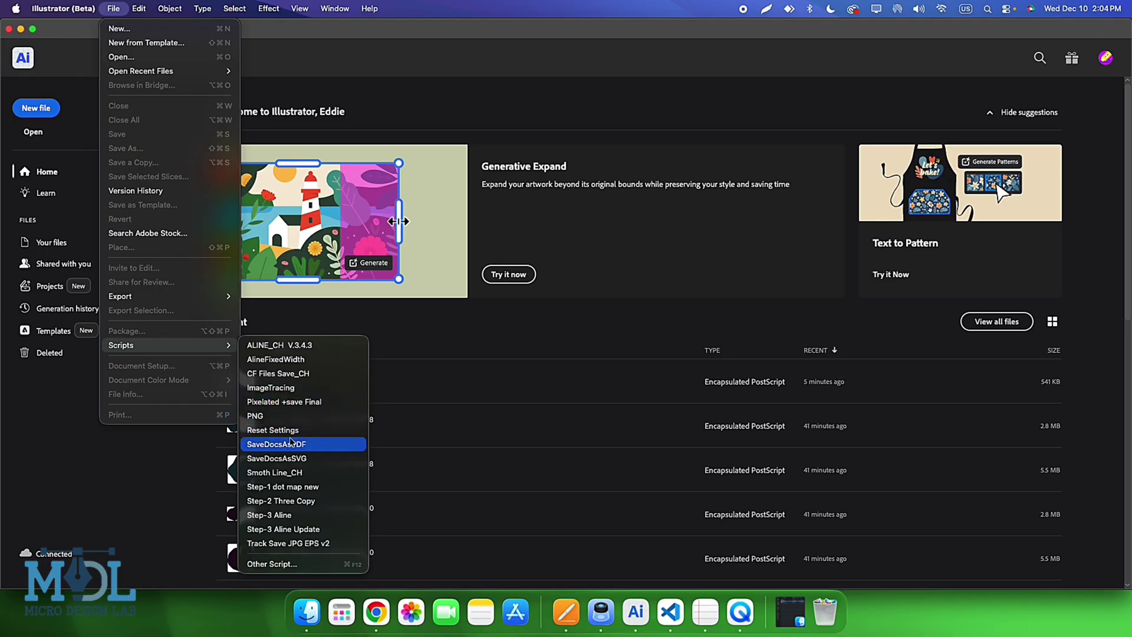
pyautogui.click(463, 345)
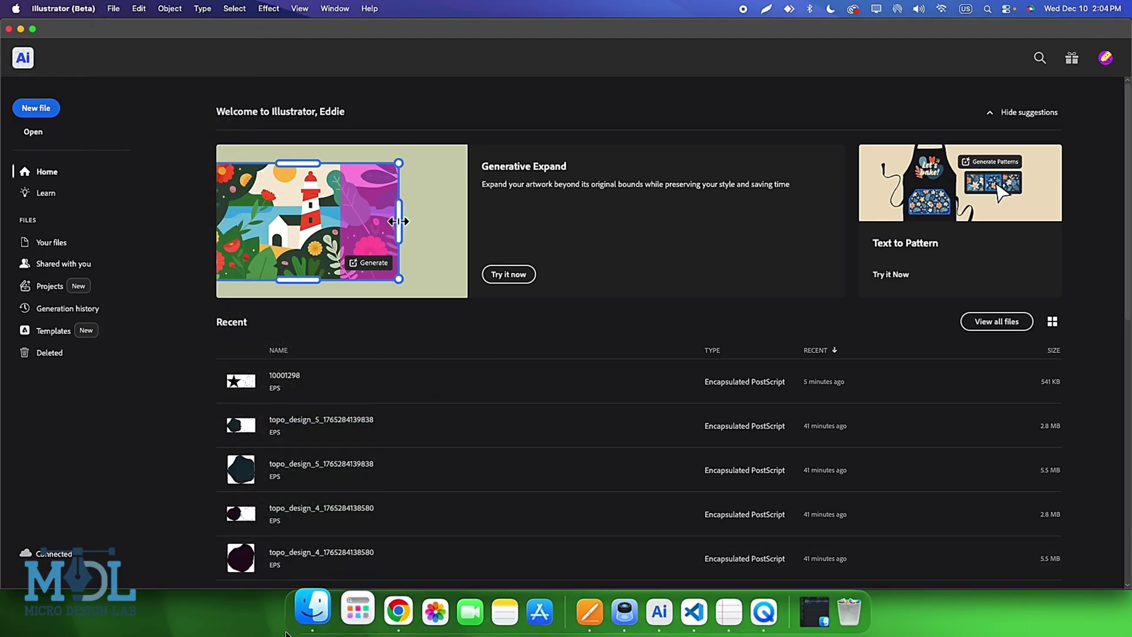
# Step: Run Reset Settings.jsx by dropping it onto Illustrator and confirm the output-folder reset
pyautogui.click(306, 611)
pyautogui.moveTo(734, 112); pyautogui.dragTo(489, 157)
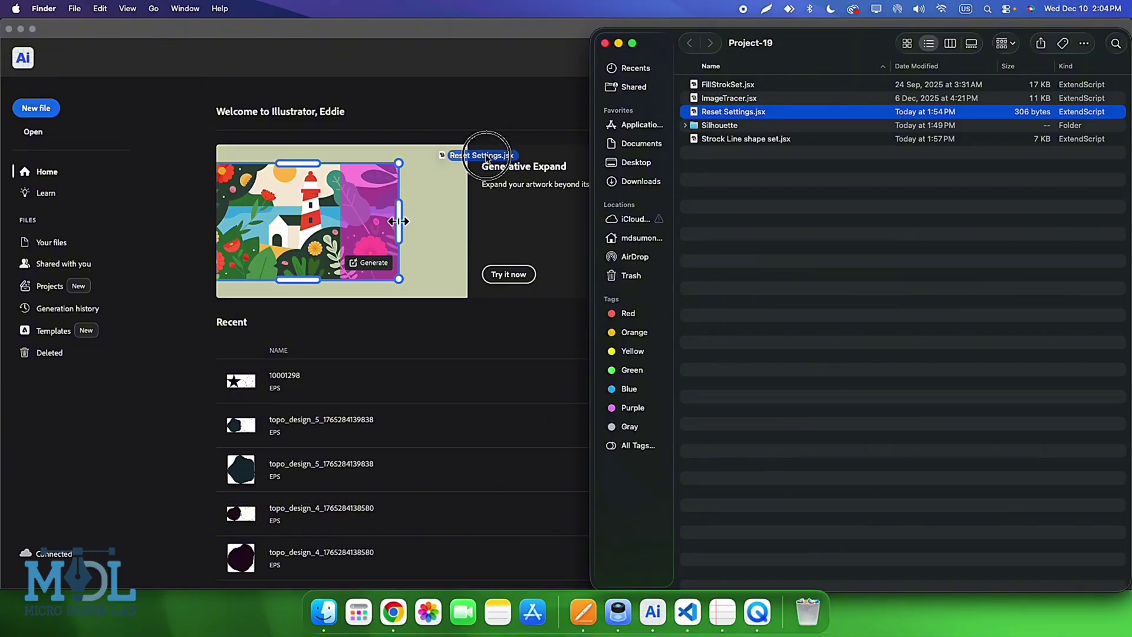
pyautogui.click(612, 335)
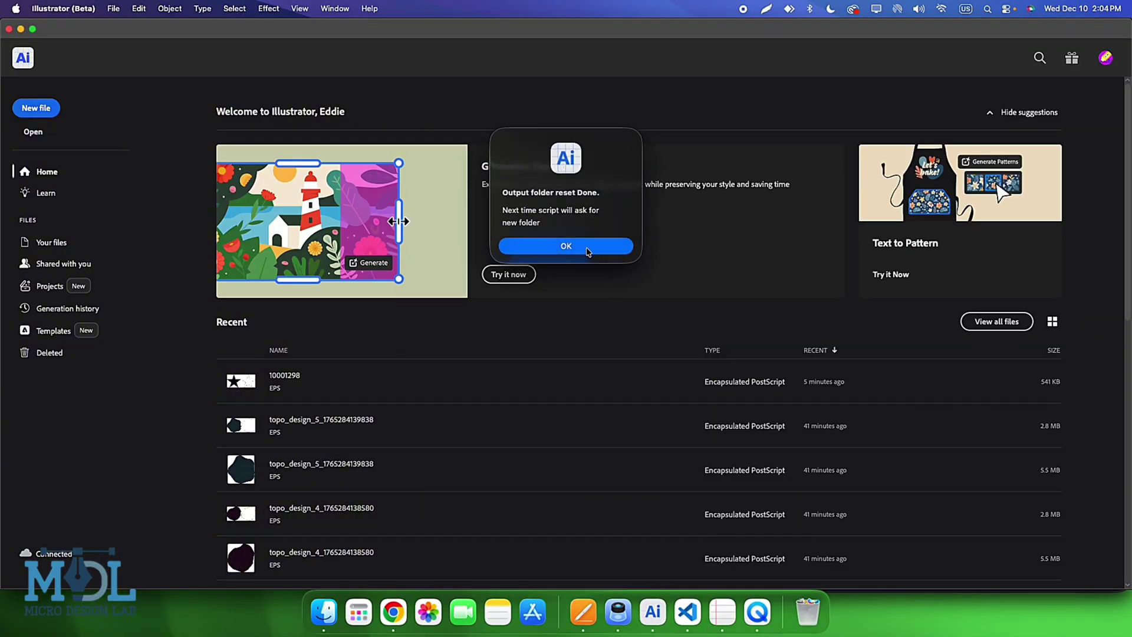
pyautogui.click(587, 249)
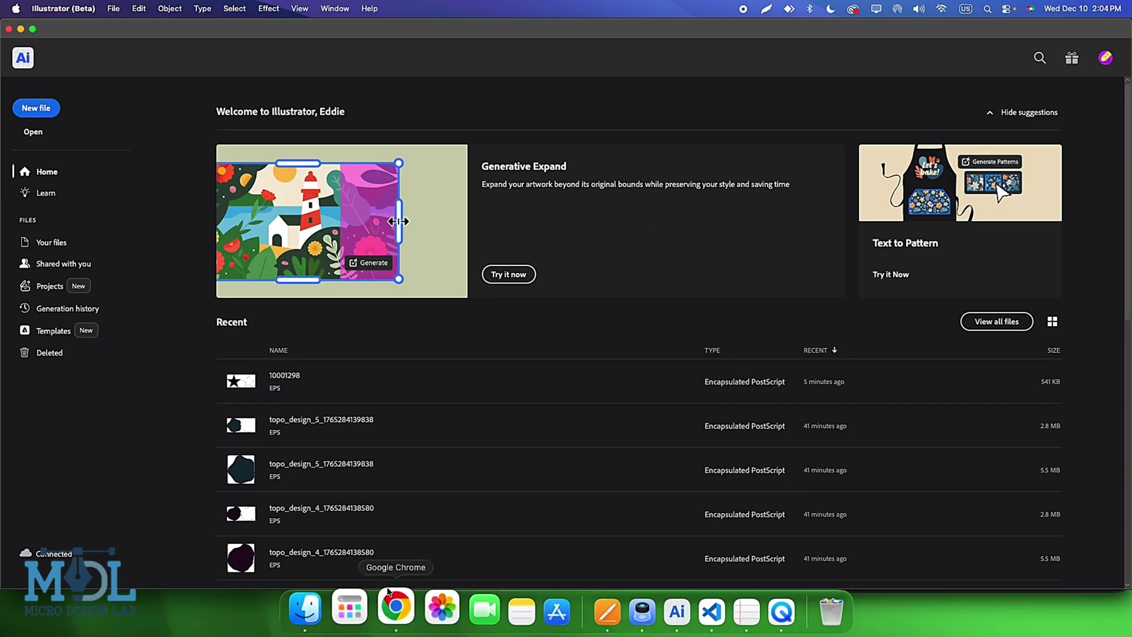
pyautogui.scroll(-10, 298, 466)
# Step: Open 10001296 from recent files and delete the cyan blob
pyautogui.doubleClick(296, 443)
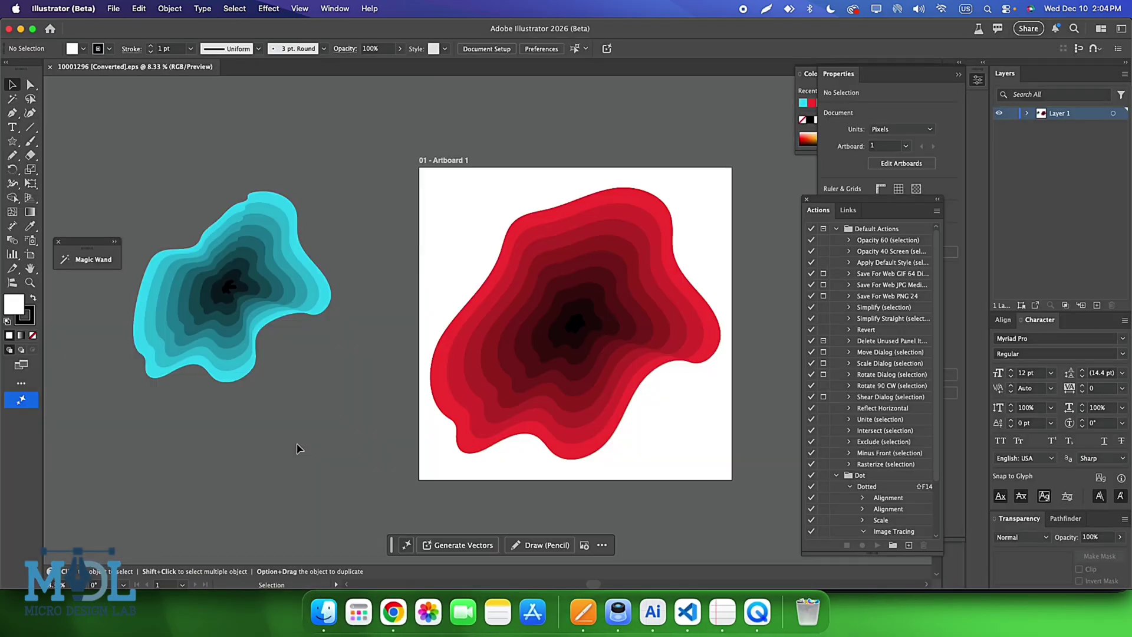
pyautogui.click(255, 285)
pyautogui.press('Delete')
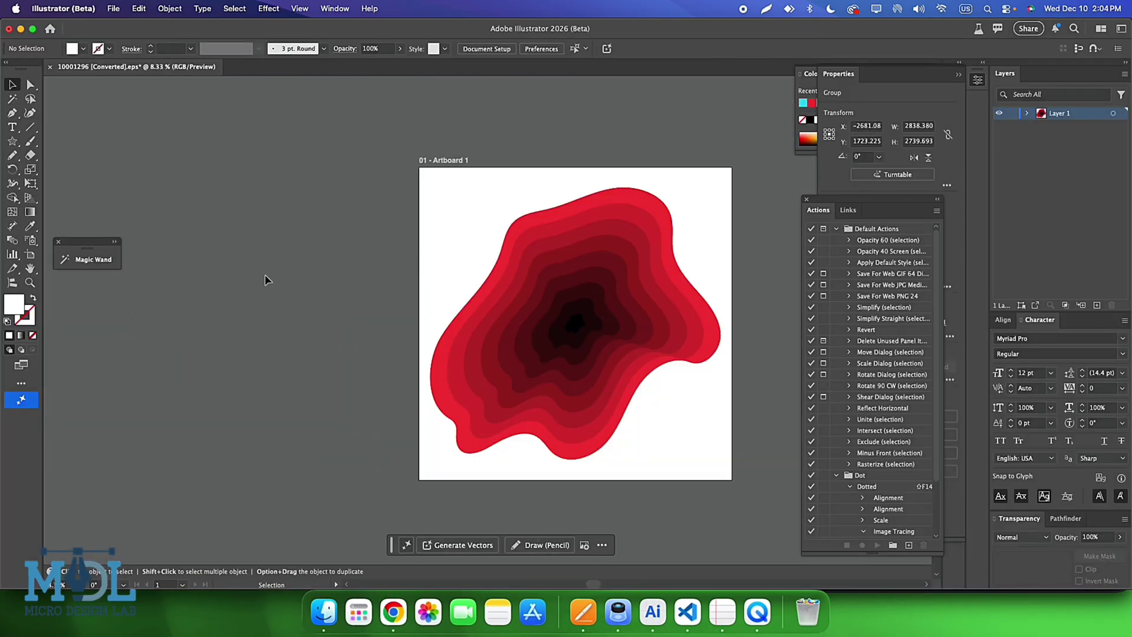
# Step: Run Track Save JPG EPS v2 and browse to the Desktop for an output folder
pyautogui.click(113, 9)
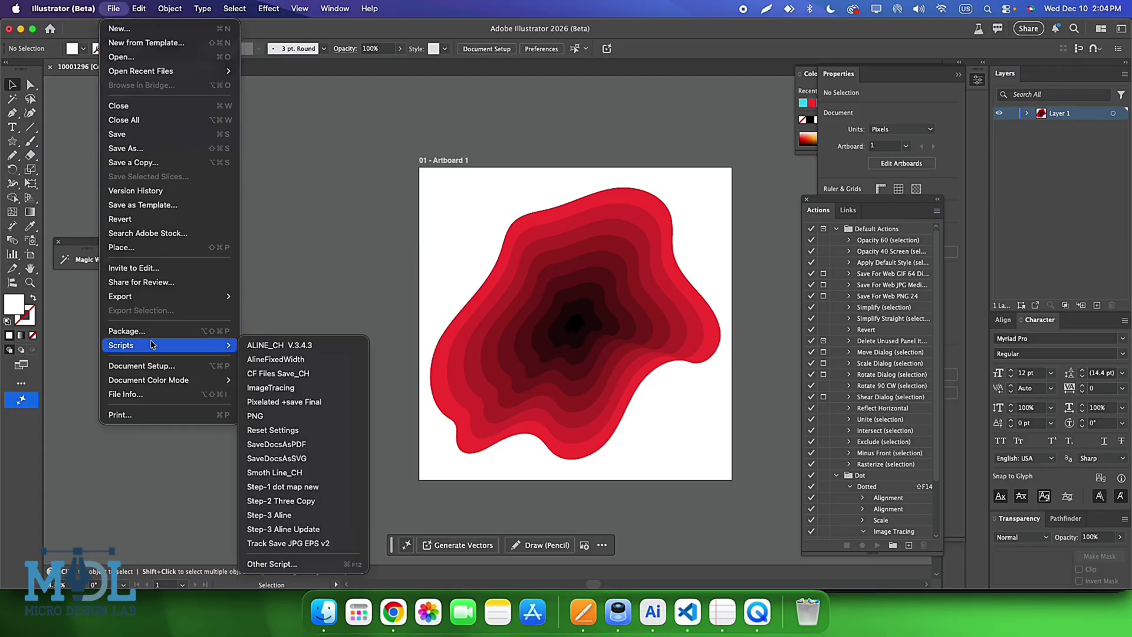
pyautogui.click(278, 543)
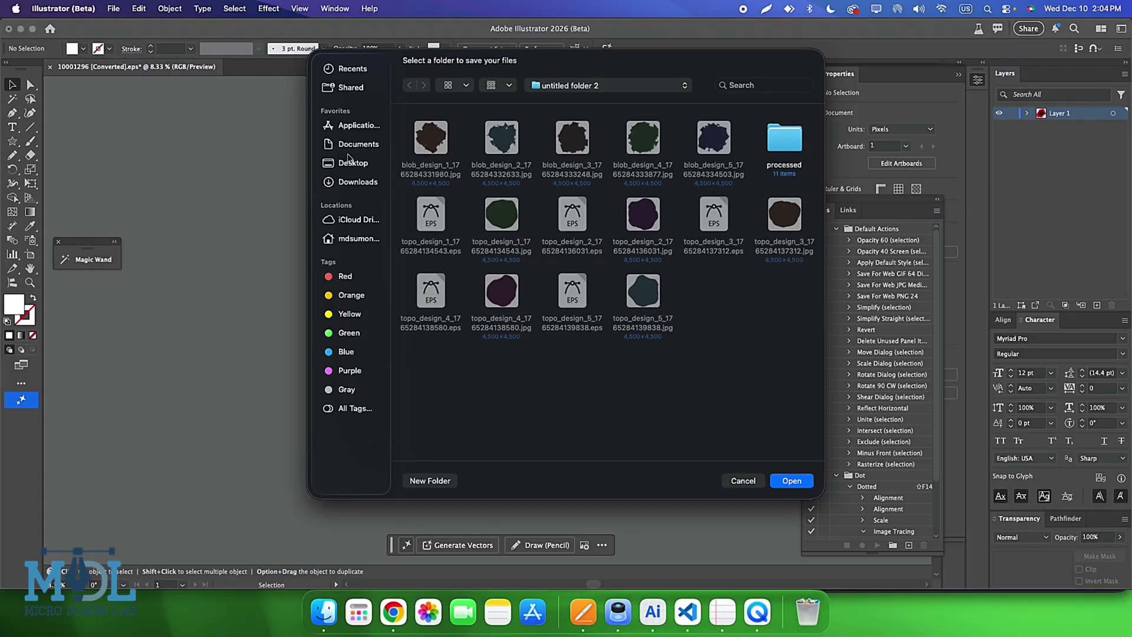
pyautogui.click(355, 184)
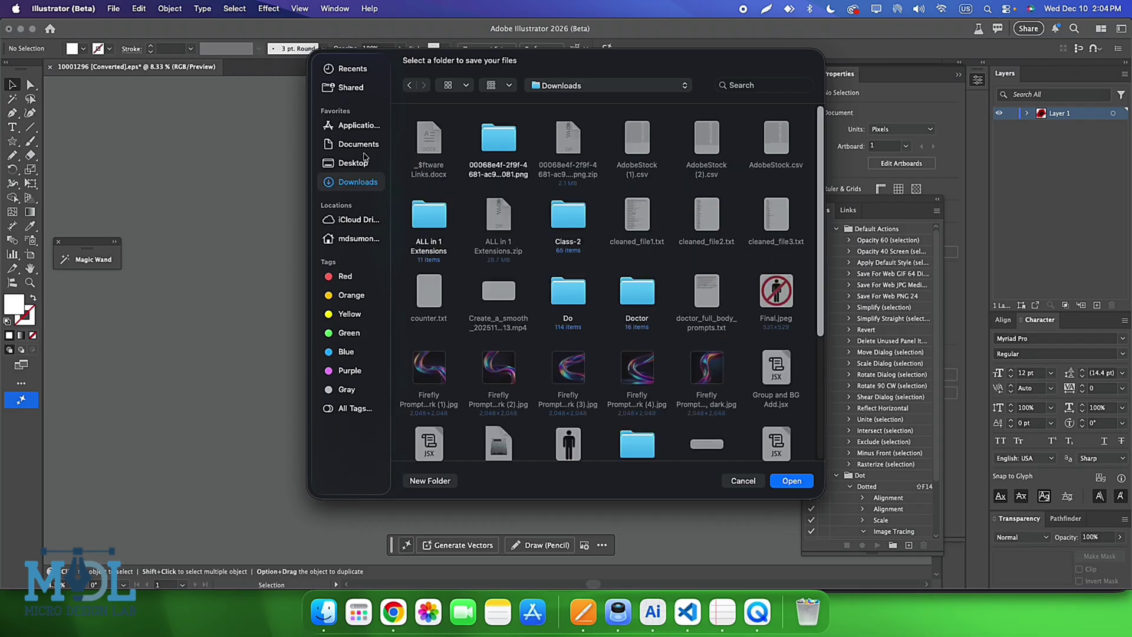
pyautogui.click(358, 163)
pyautogui.scroll(-2, 628, 319)
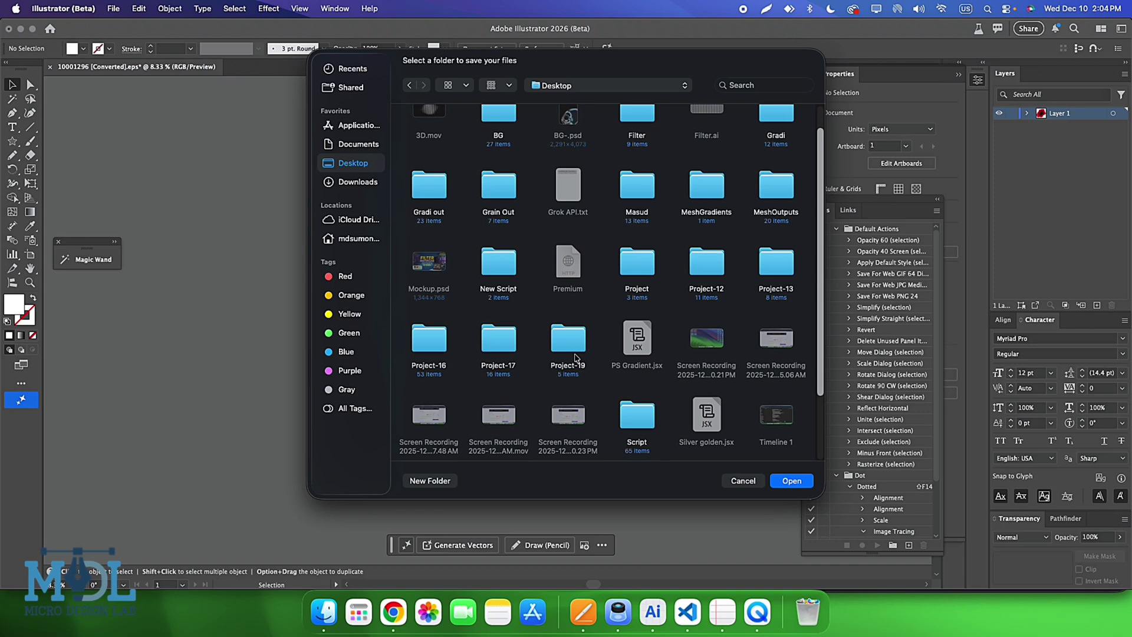
# Step: Create a Test folder inside Project-19 and save the EPS 10 and JPG there
pyautogui.doubleClick(570, 348)
pyautogui.rightClick(567, 270)
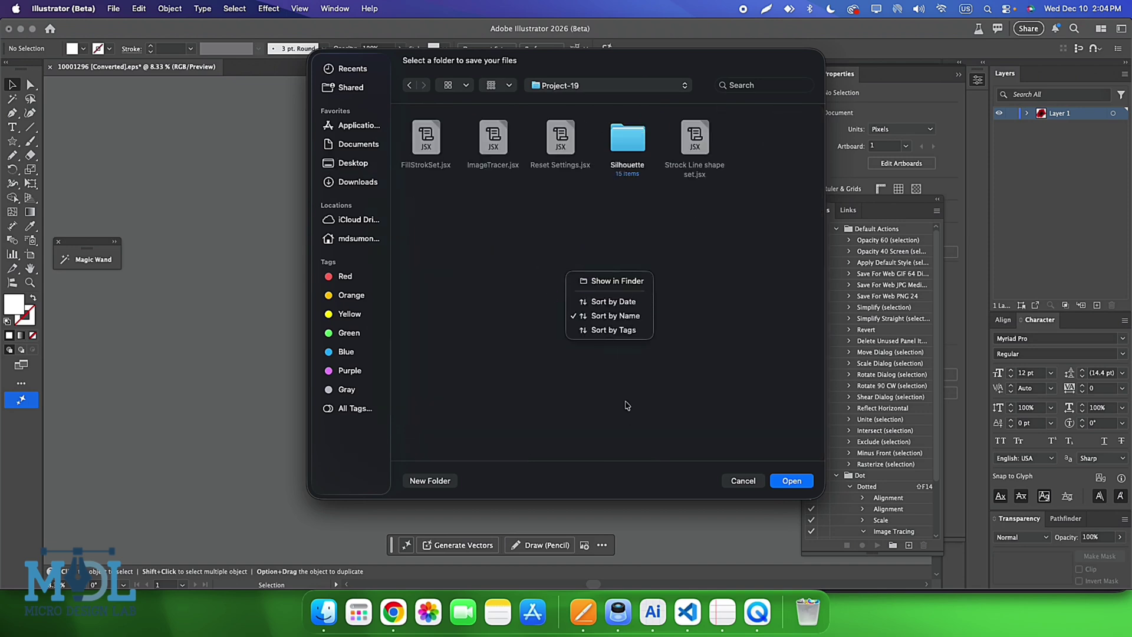
pyautogui.click(436, 482)
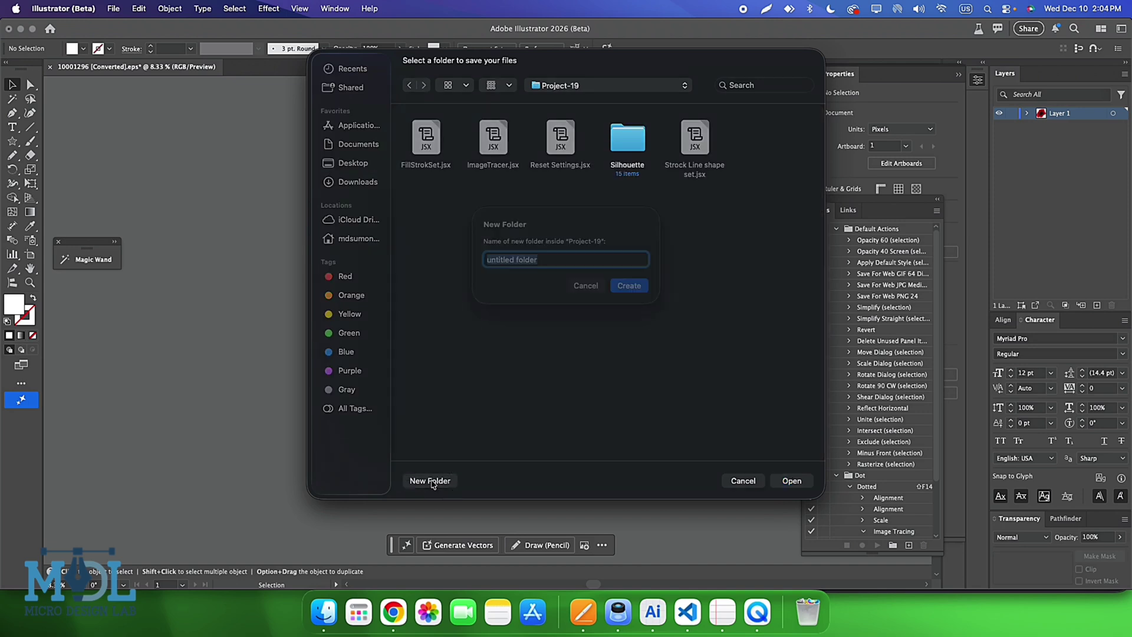
pyautogui.write('Test')
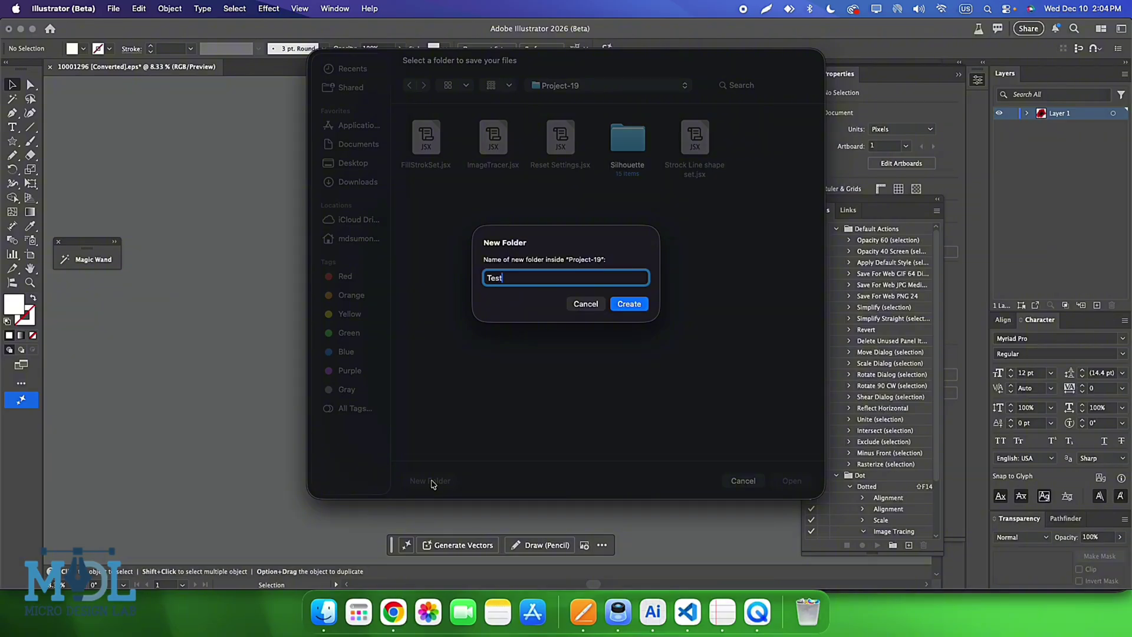
pyautogui.click(619, 308)
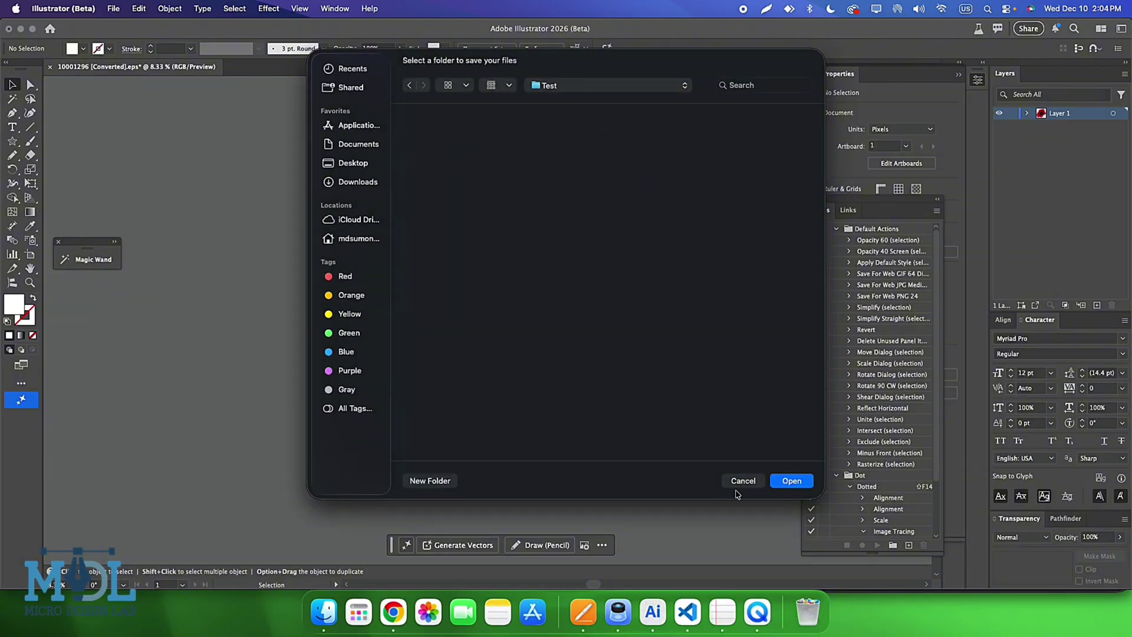
pyautogui.click(777, 482)
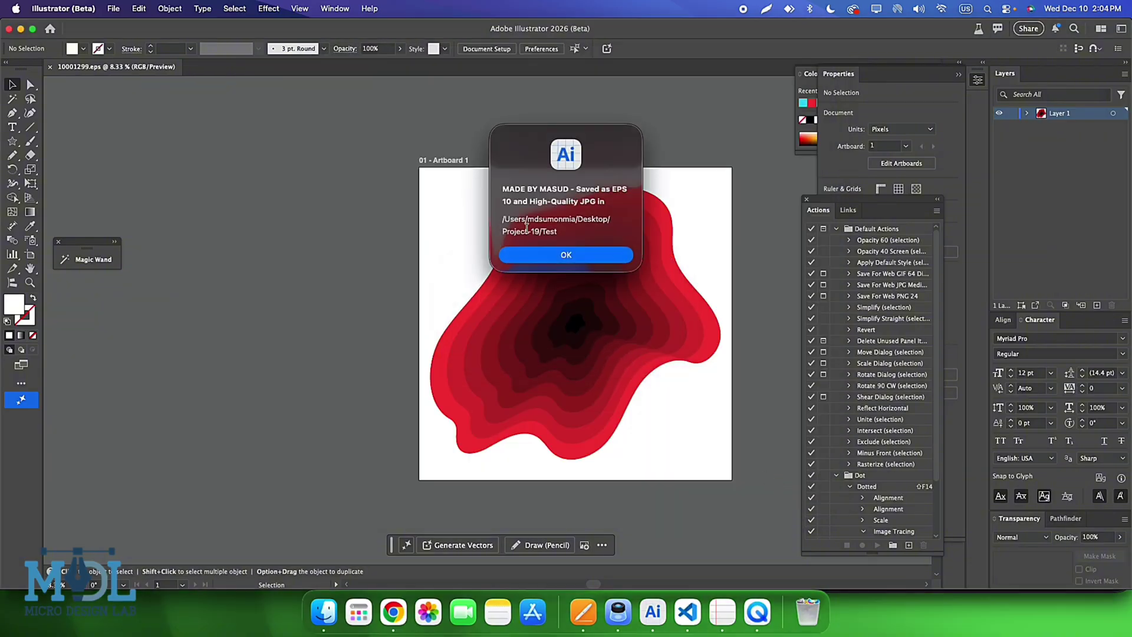
pyautogui.click(546, 256)
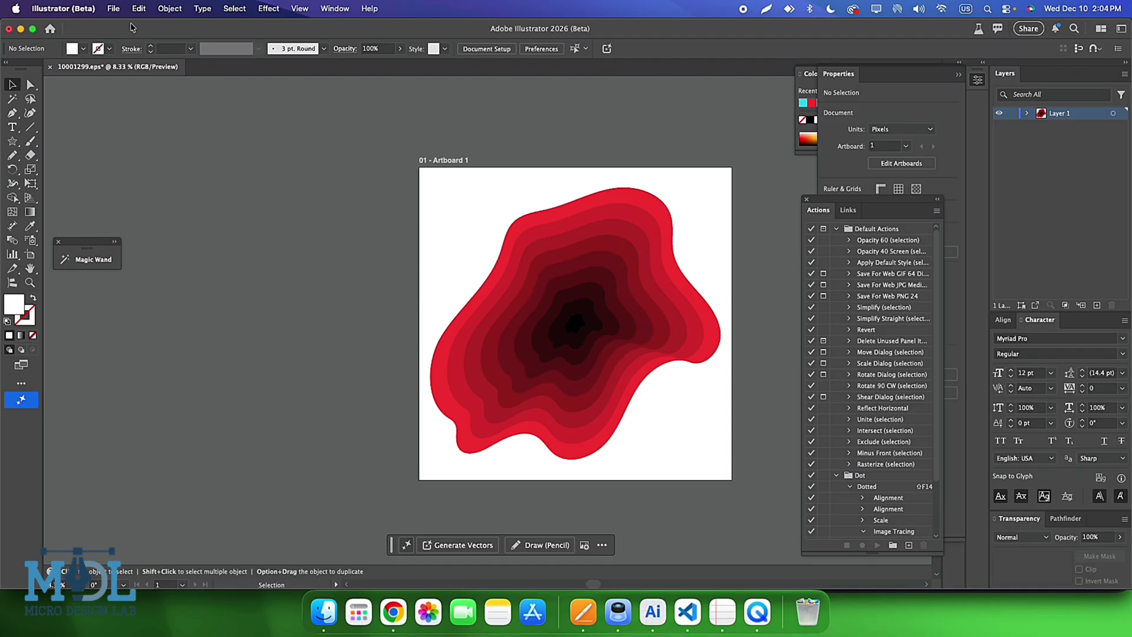
# Step: Select all the artwork and run the AlineFixedWidth script
pyautogui.press('super+a')
pyautogui.click(114, 8)
pyautogui.moveTo(142, 345)
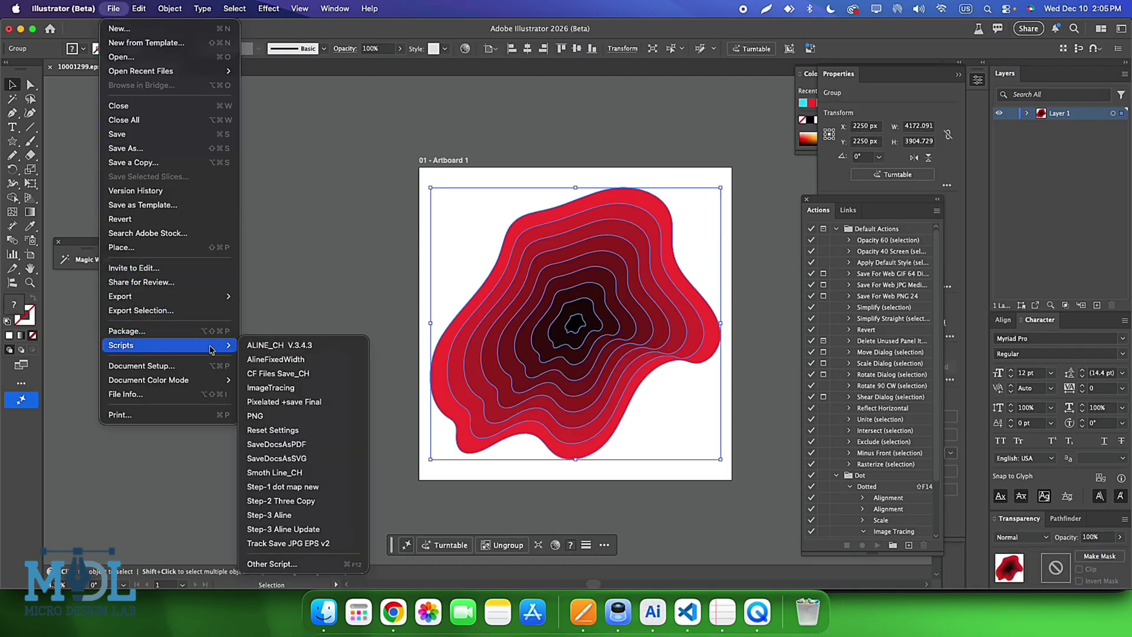
pyautogui.click(306, 359)
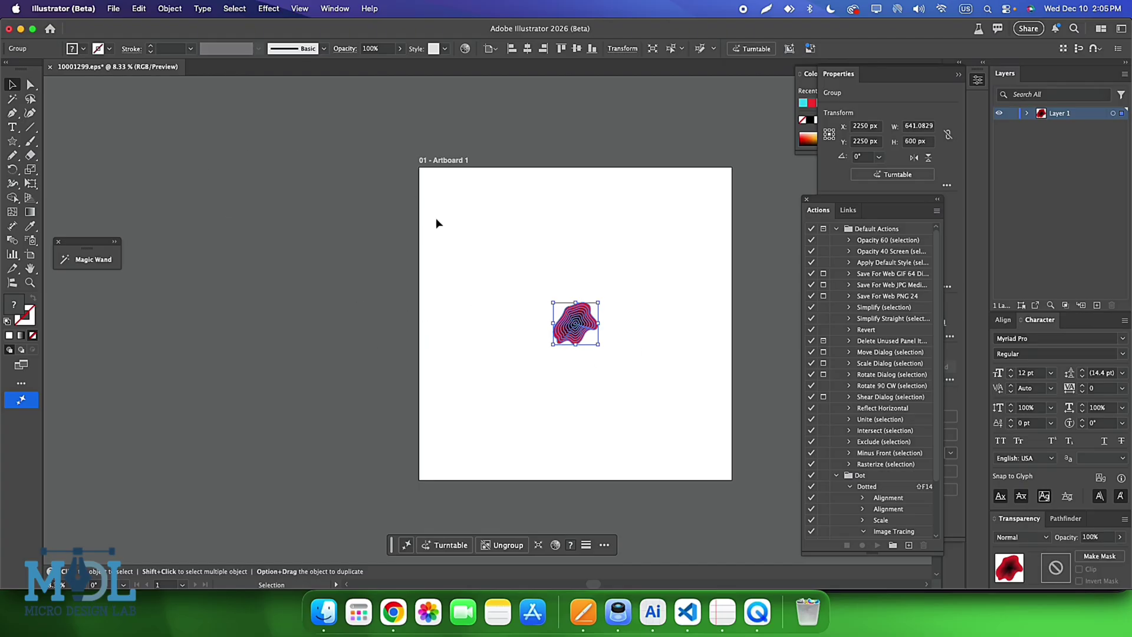
# Step: Check the Test folder in Finder, selecting 10001299.jpg, then return to Illustrator
pyautogui.click(324, 612)
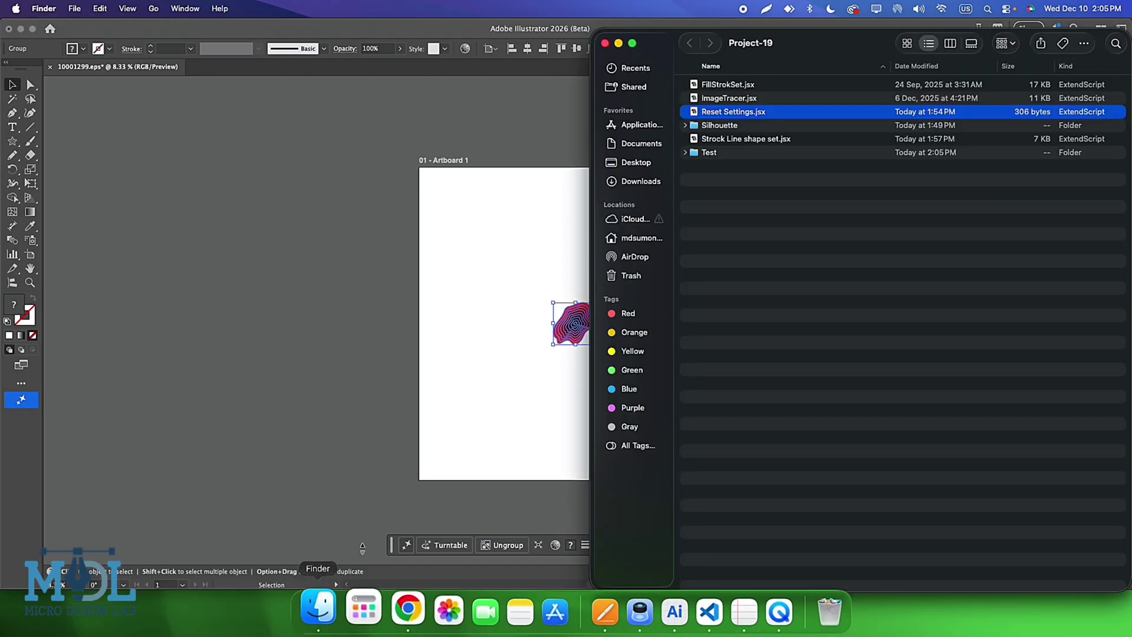
pyautogui.click(716, 154)
pyautogui.doubleClick(717, 155)
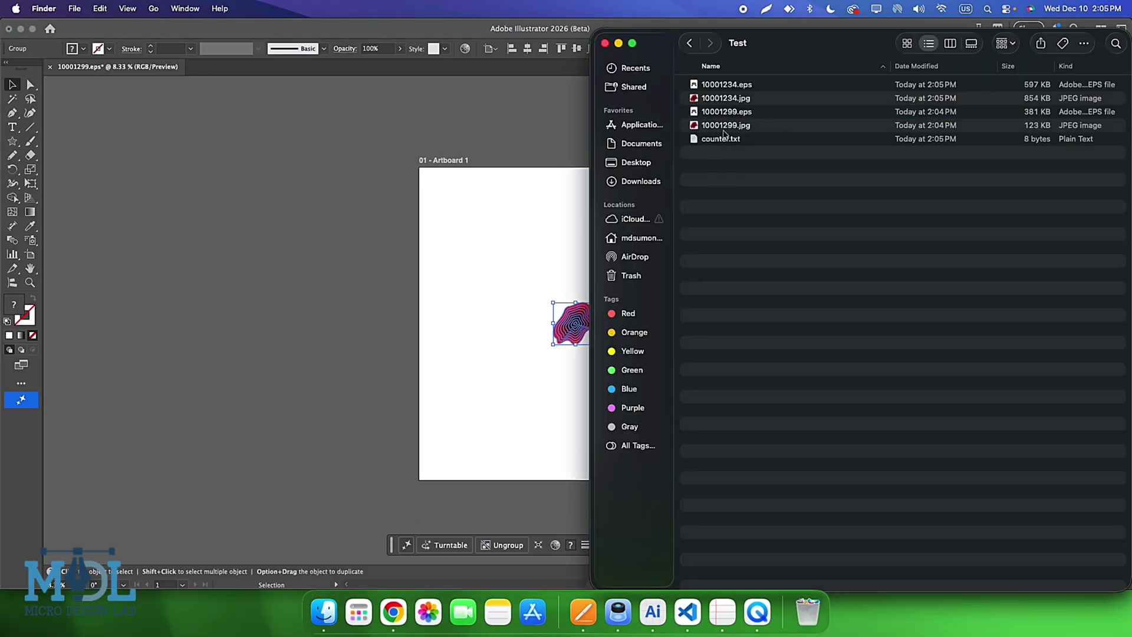
pyautogui.click(724, 130)
pyautogui.click(575, 217)
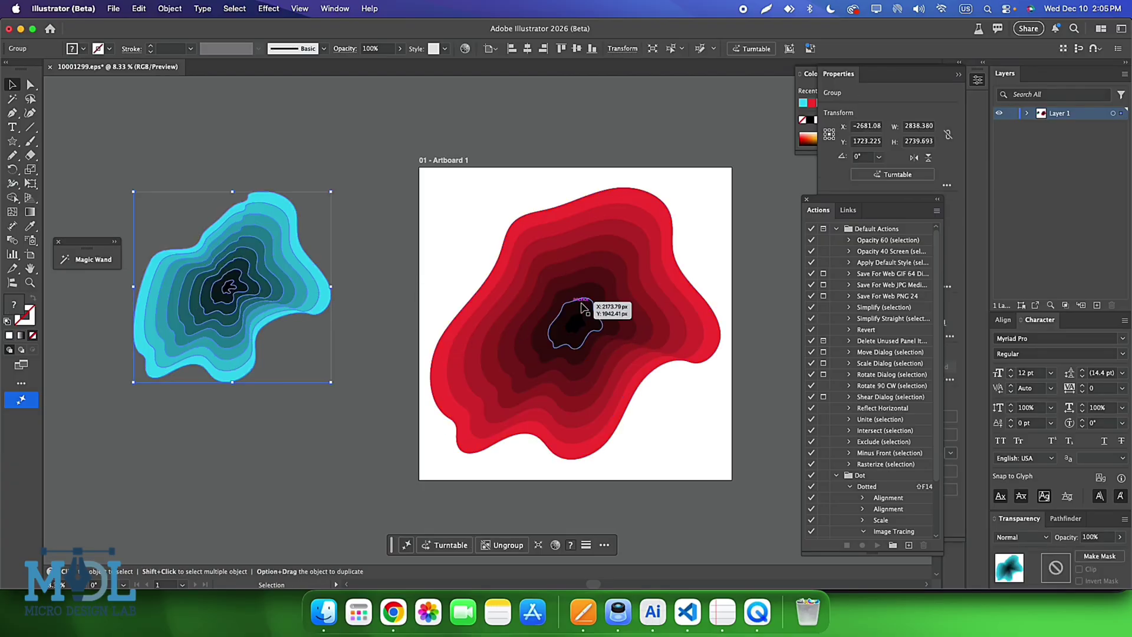
# Step: Delete the red artwork, then centre the cyan copy on the artboard and enlarge it
pyautogui.press('Delete')
pyautogui.click(303, 263)
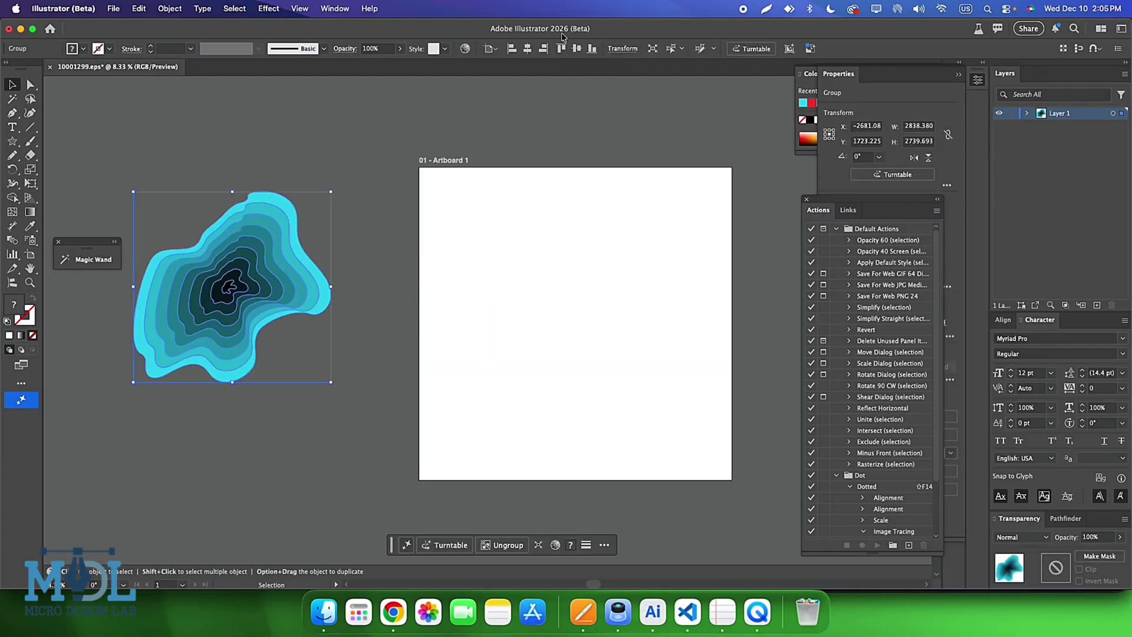
pyautogui.click(527, 50)
pyautogui.click(576, 48)
pyautogui.moveTo(653, 233); pyautogui.dragTo(708, 194)
# Step: Run Step-3 Aline Update to save the cyan artwork as 10001235 EPS and JPG
pyautogui.click(113, 8)
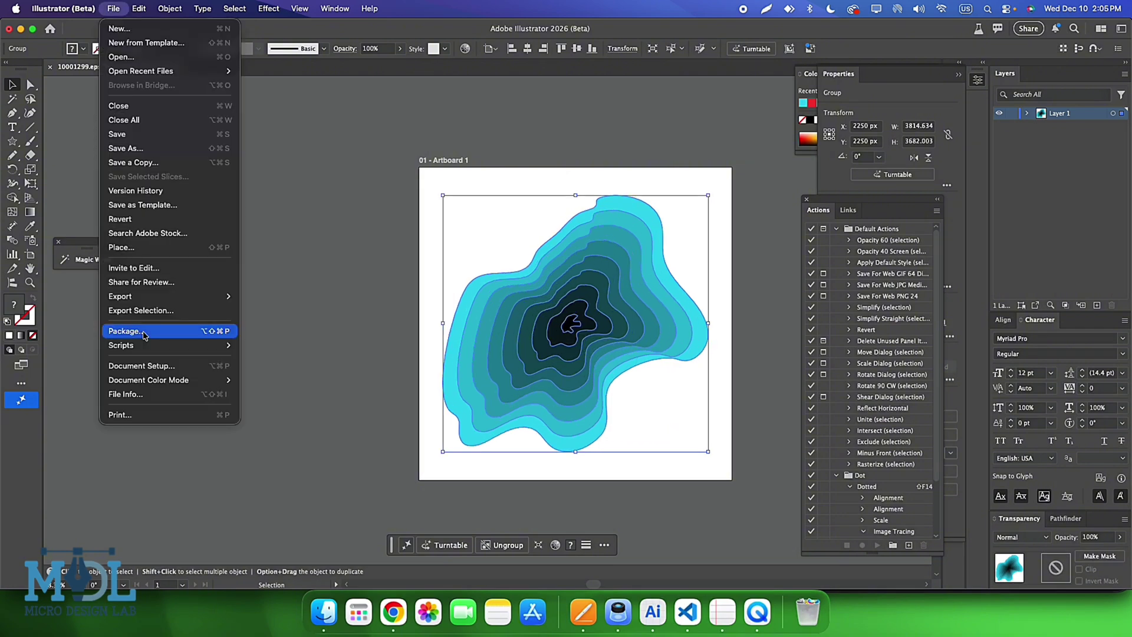
pyautogui.moveTo(121, 345)
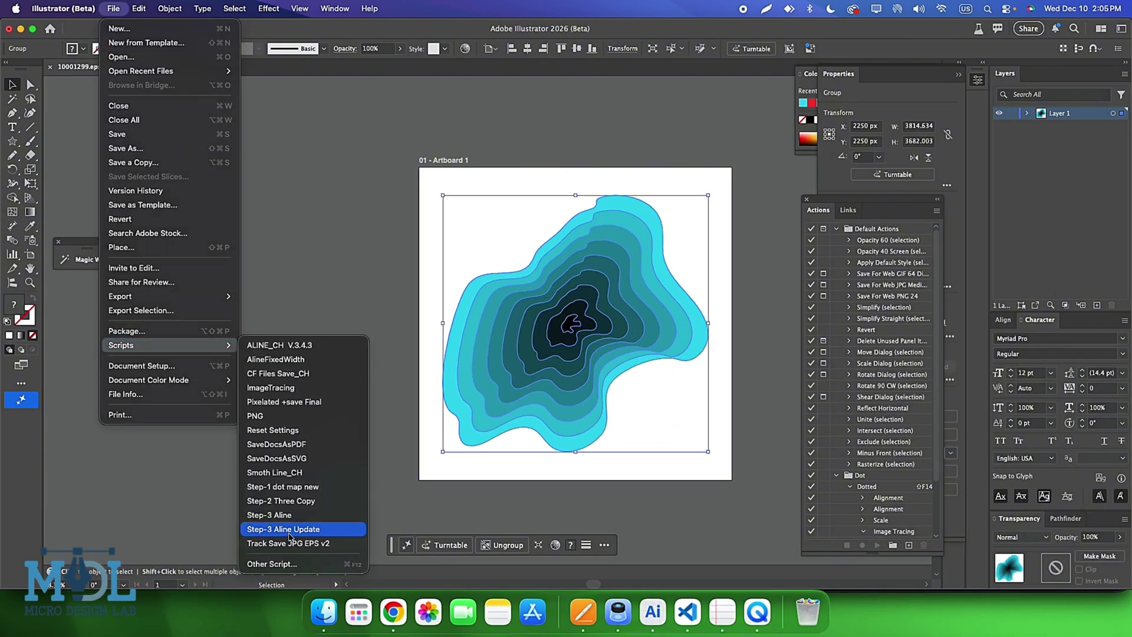
pyautogui.click(300, 361)
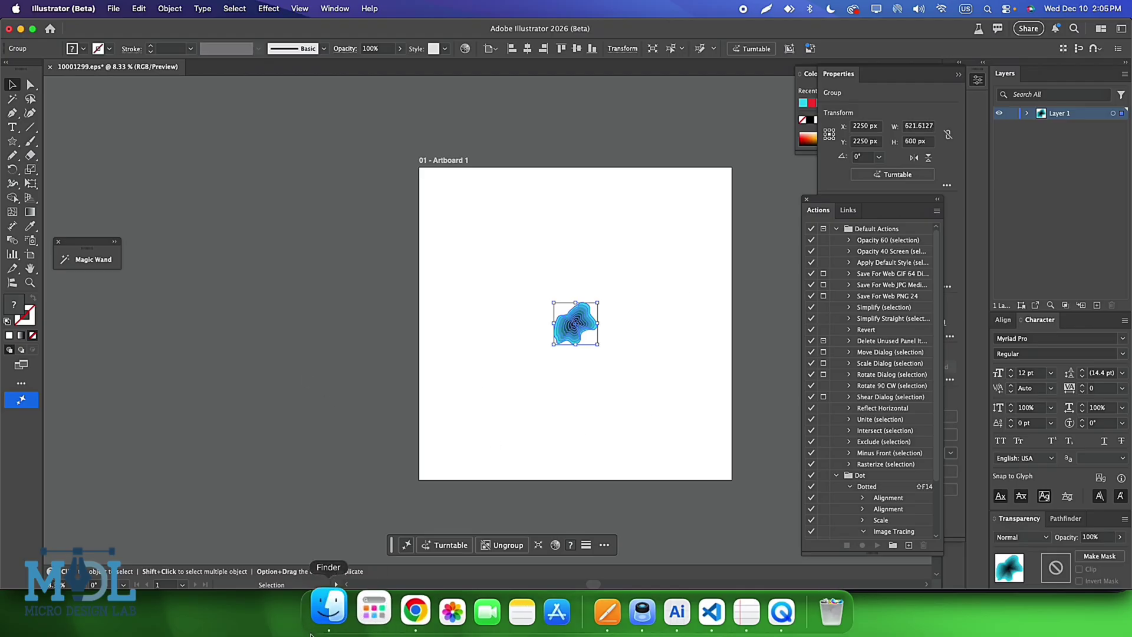
pyautogui.click(324, 614)
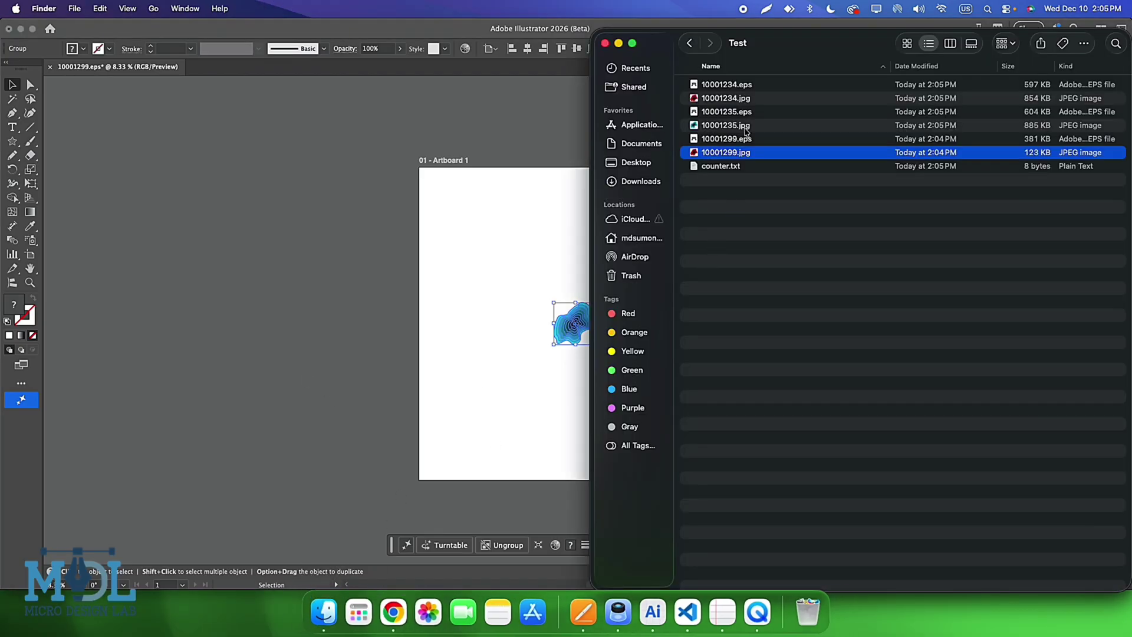
# Step: Preview 10001235.jpg in Gallery view, return to Icon view, and move Finder aside
pyautogui.click(697, 127)
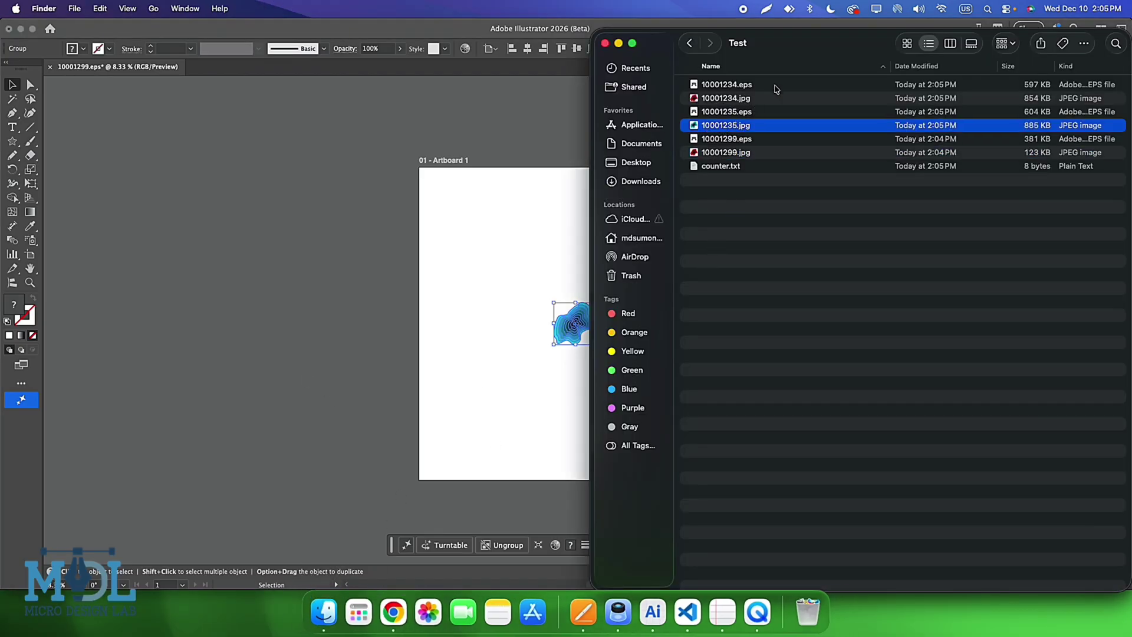
pyautogui.moveTo(771, 37); pyautogui.dragTo(459, 90)
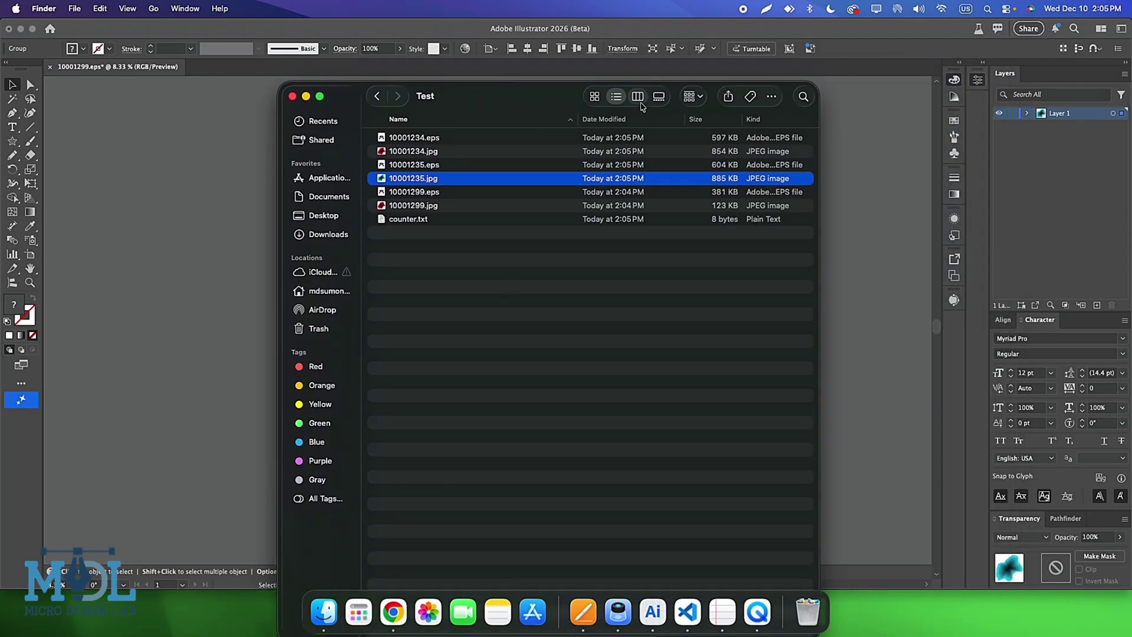
pyautogui.click(658, 96)
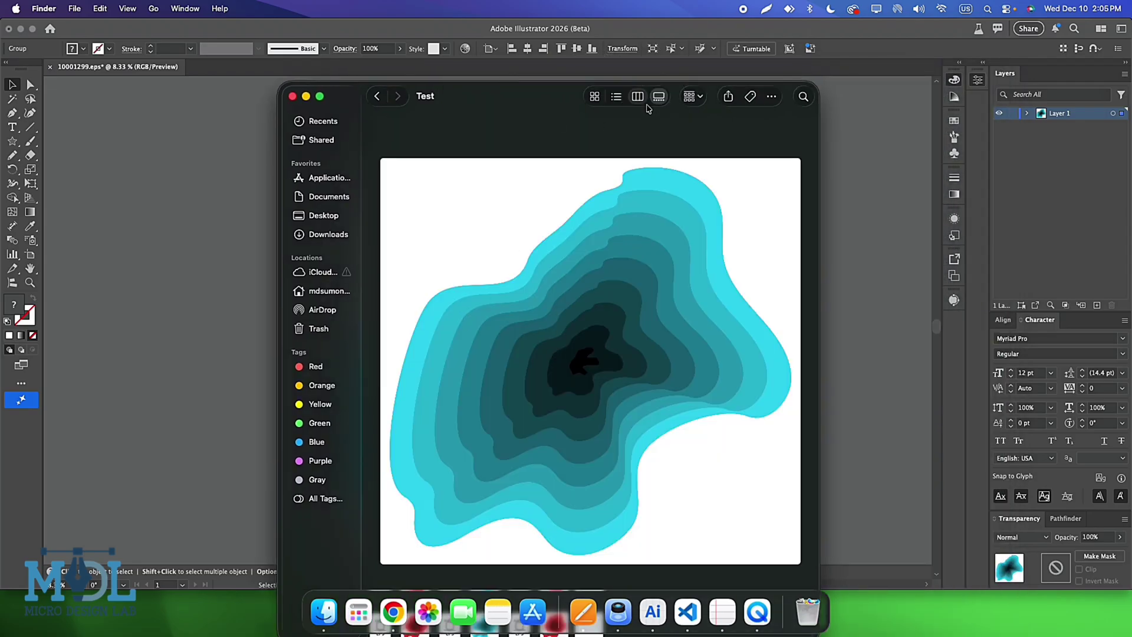
pyautogui.click(594, 96)
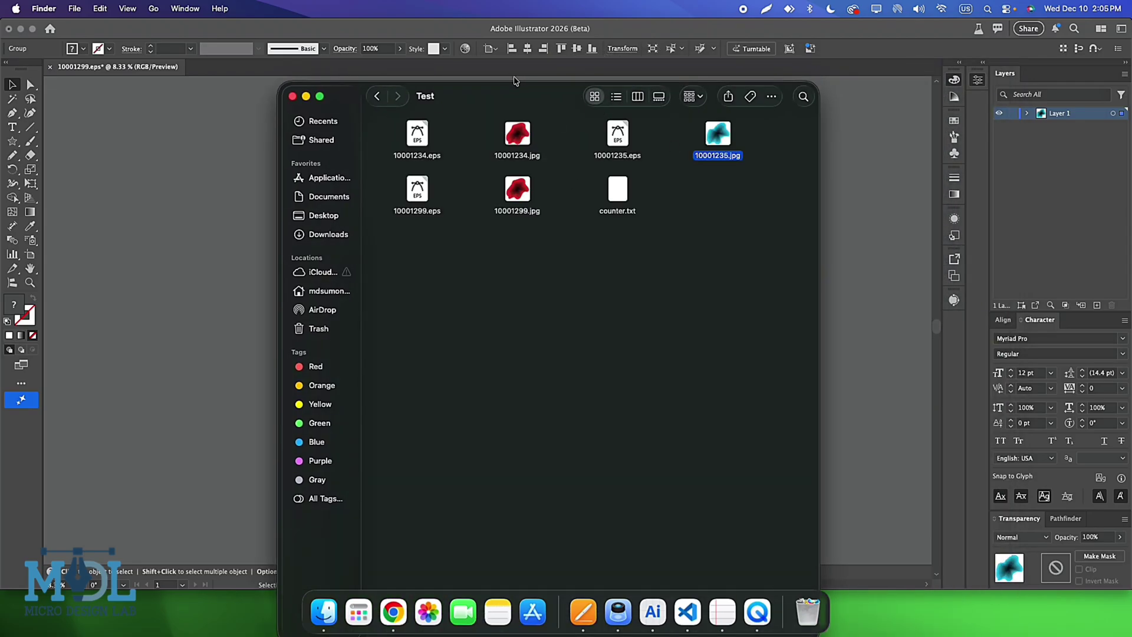
pyautogui.moveTo(514, 96)
pyautogui.mouseDown()
pyautogui.moveTo(771, 103)
pyautogui.moveTo(747, 86)
pyautogui.mouseUp()
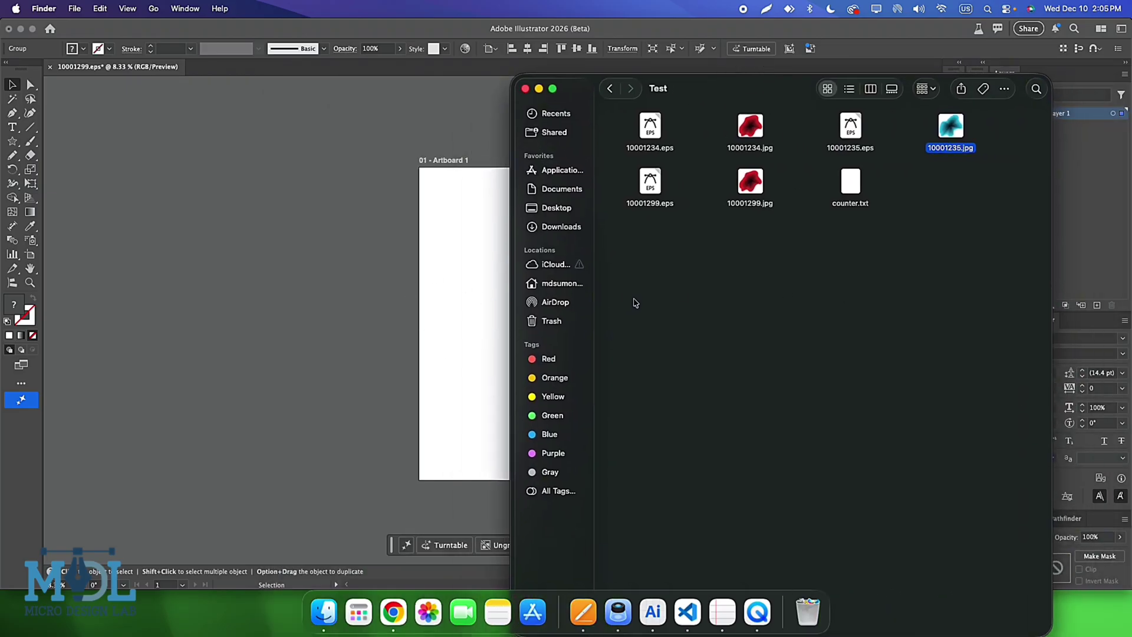
pyautogui.moveTo(566, 307); pyautogui.dragTo(722, 324)
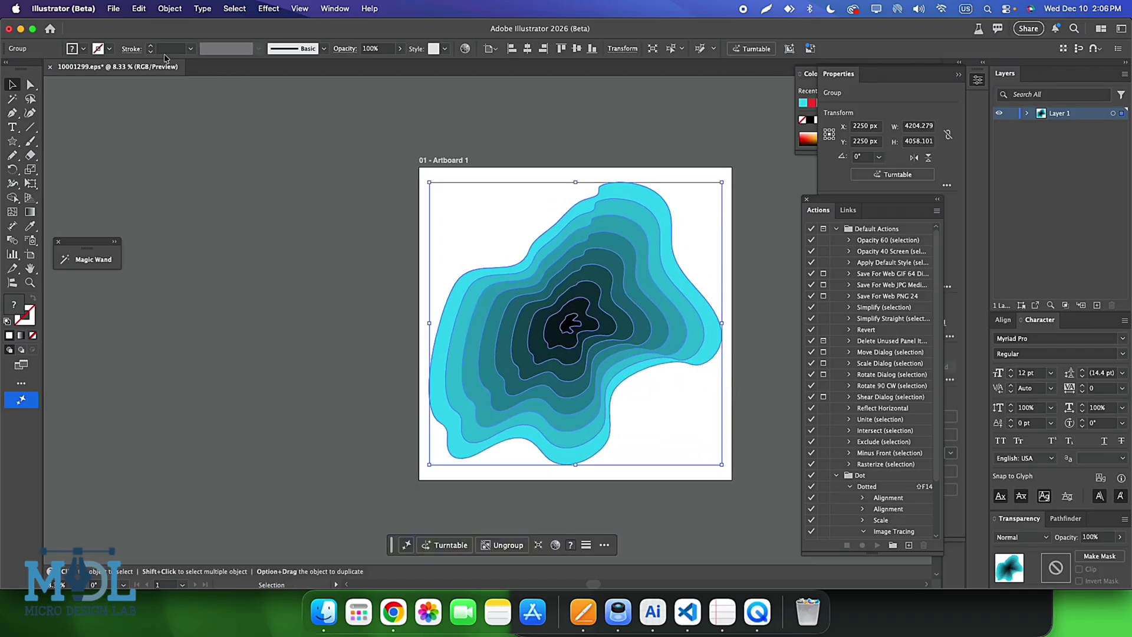
# Step: Browse File > Scripts down to Smoth Line_CH with the cyan artwork on the artboard
pyautogui.click(116, 9)
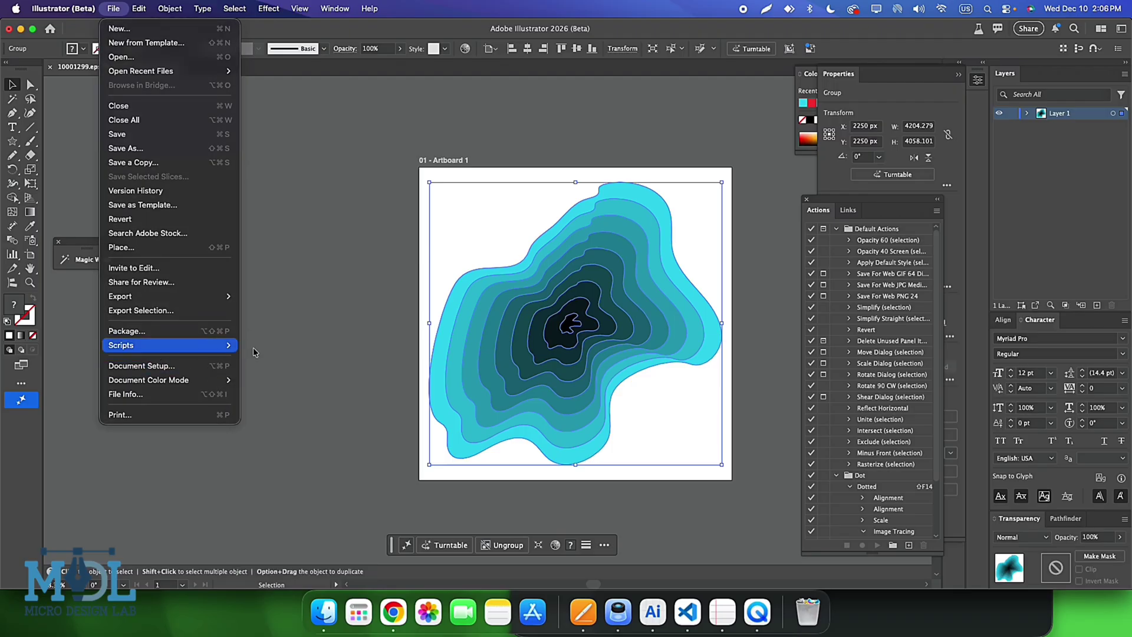
pyautogui.moveTo(121, 344)
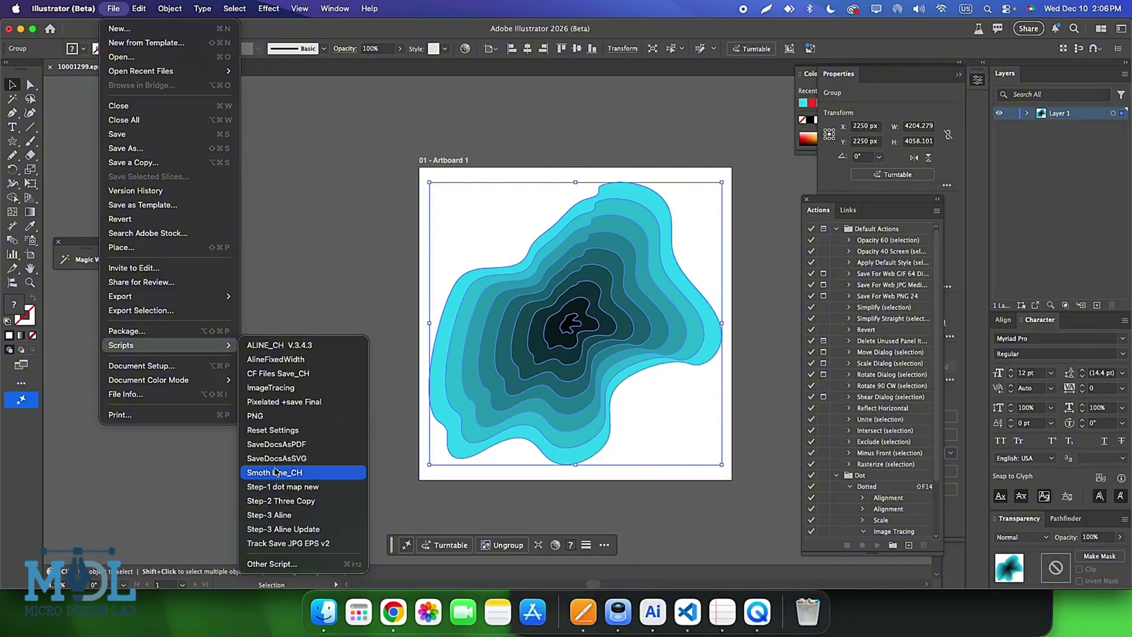
# Step: Run Reset Settings, then start AlineFixedWidth and cancel its save-folder prompt
pyautogui.click(287, 437)
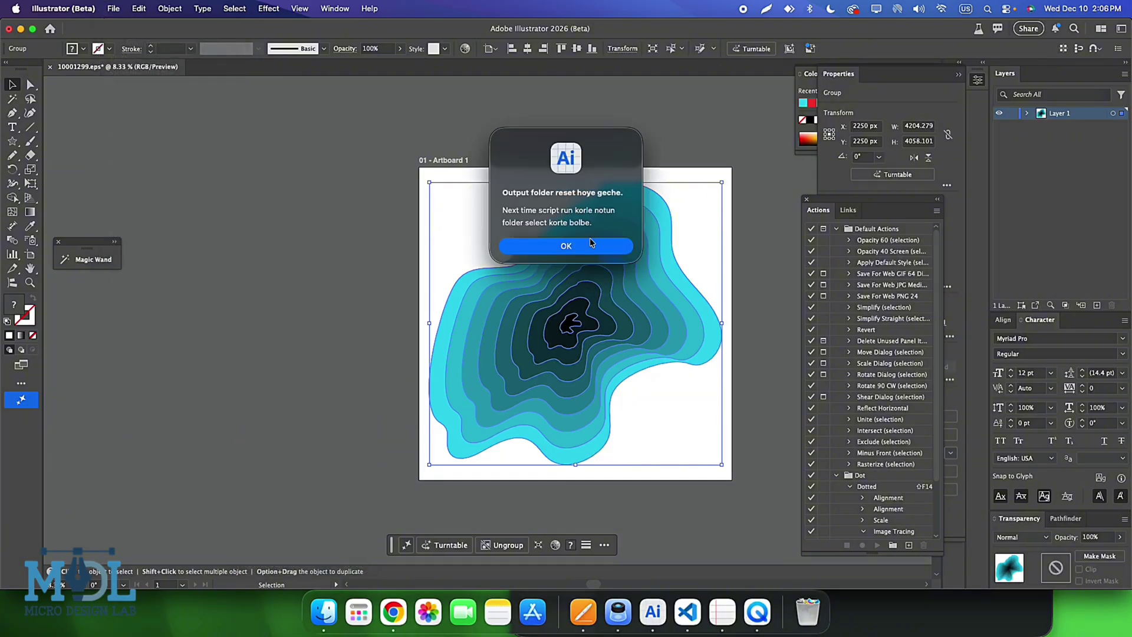
pyautogui.click(593, 250)
pyautogui.click(111, 9)
pyautogui.moveTo(121, 345)
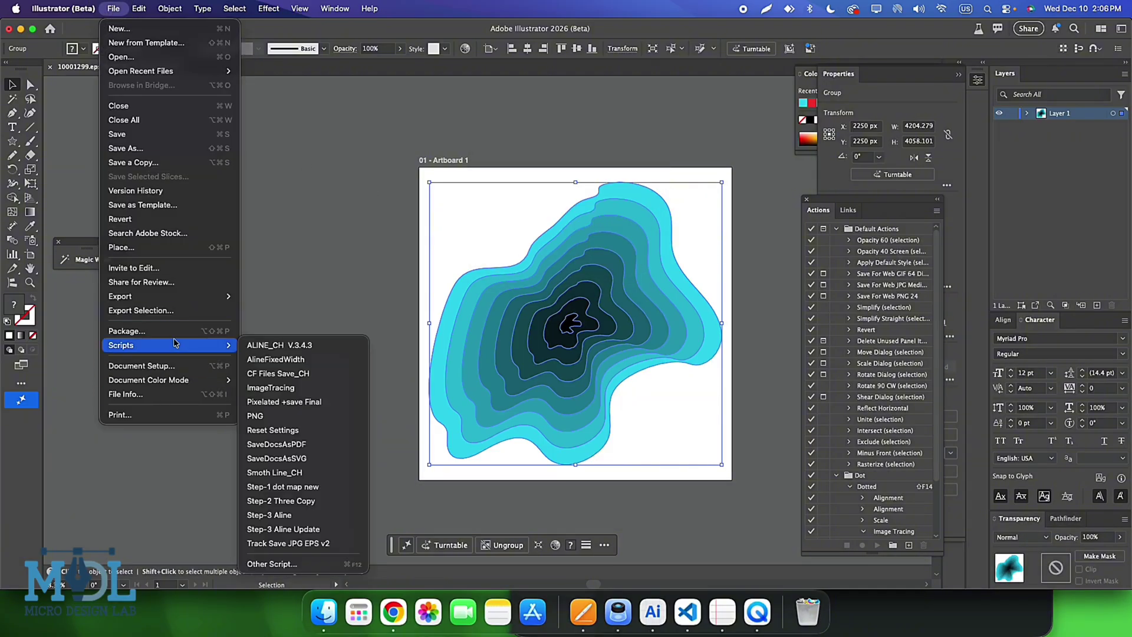
pyautogui.click(276, 360)
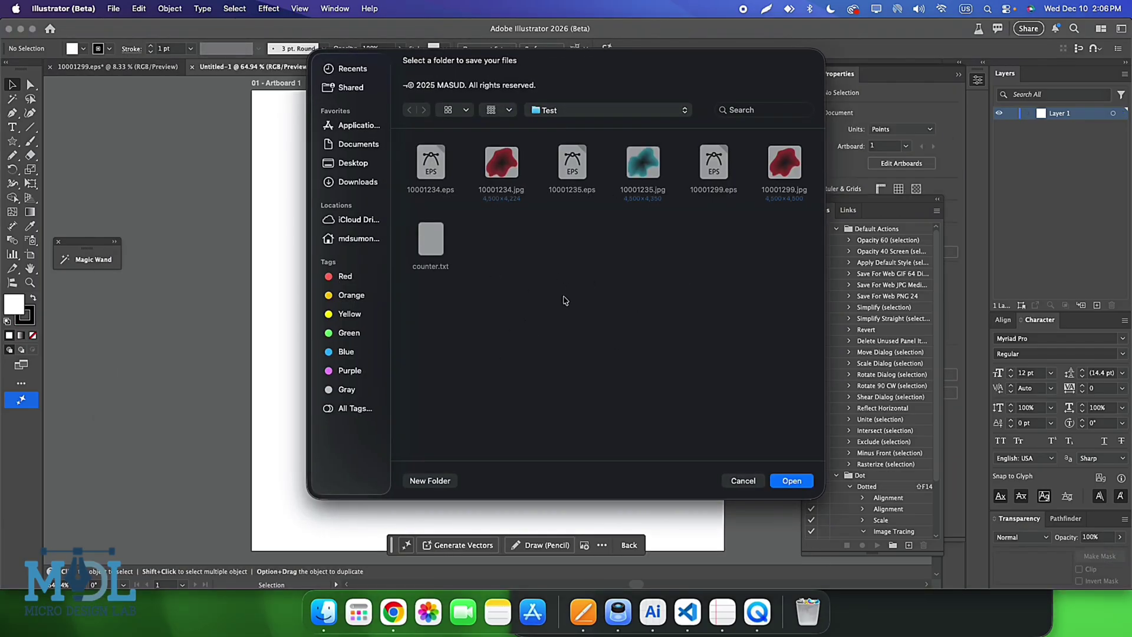
pyautogui.click(733, 480)
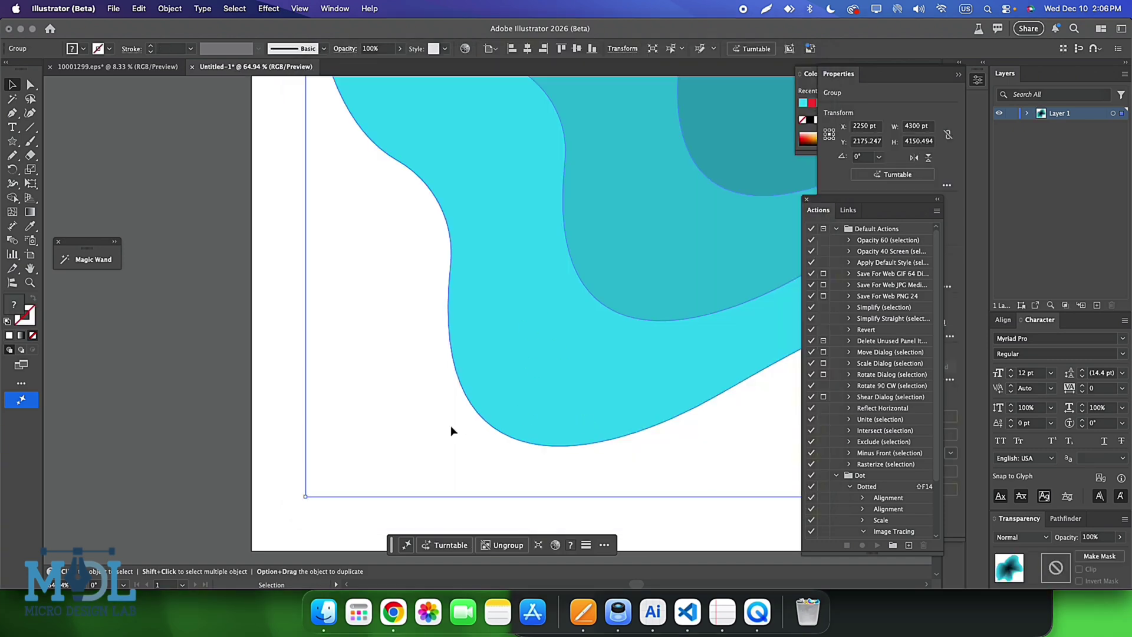
# Step: Close Untitled-1 without saving and delete the cyan artwork from the artboard
pyautogui.click(191, 66)
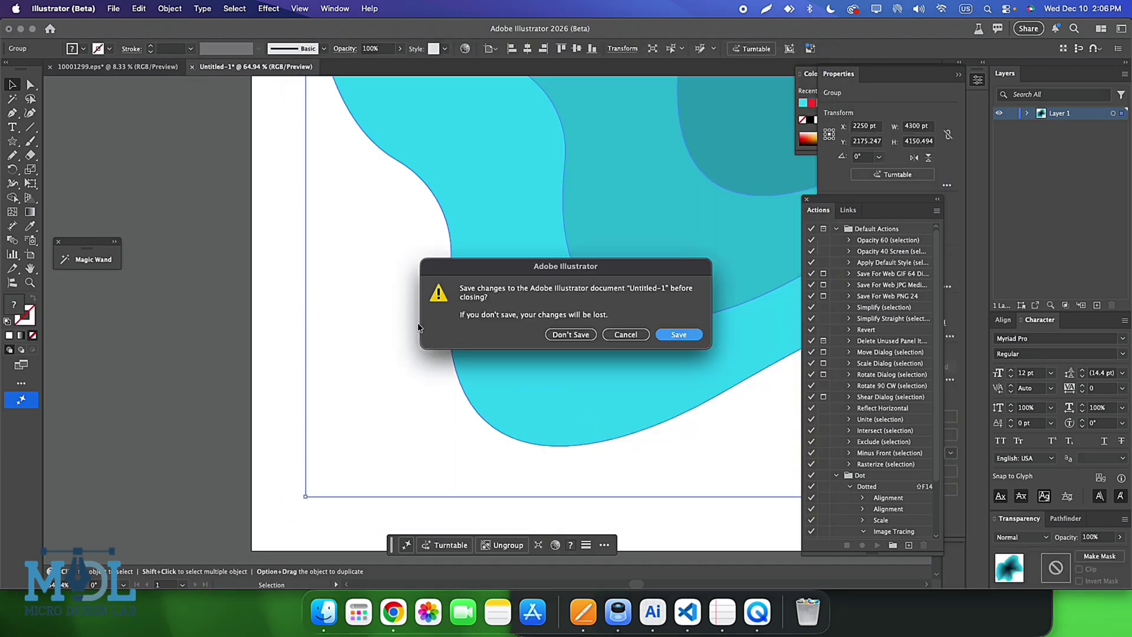
pyautogui.click(570, 334)
pyautogui.press('super+equal')
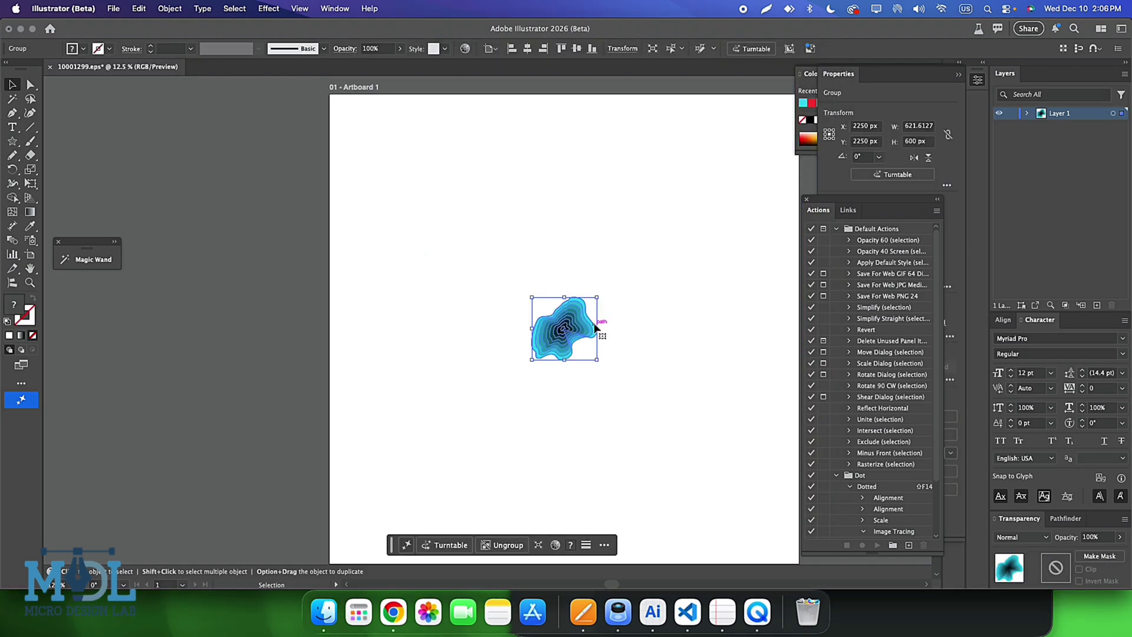
pyautogui.moveTo(607, 329)
pyautogui.mouseDown()
pyautogui.moveTo(710, 380)
pyautogui.moveTo(733, 417)
pyautogui.mouseUp()
pyautogui.press('super+minus')
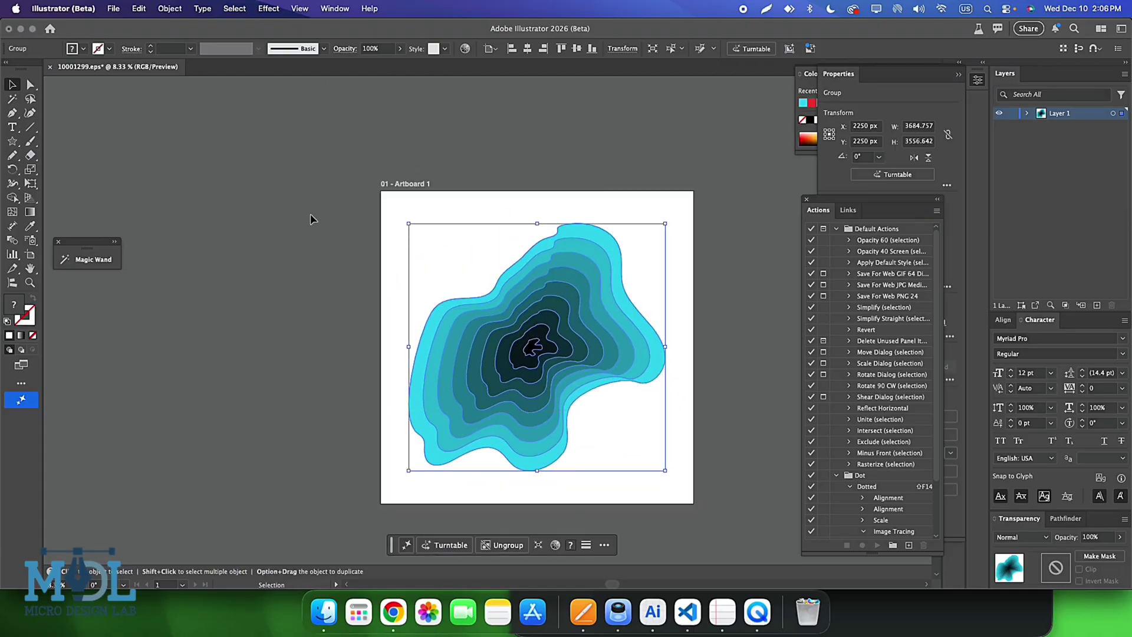
pyautogui.press('Delete')
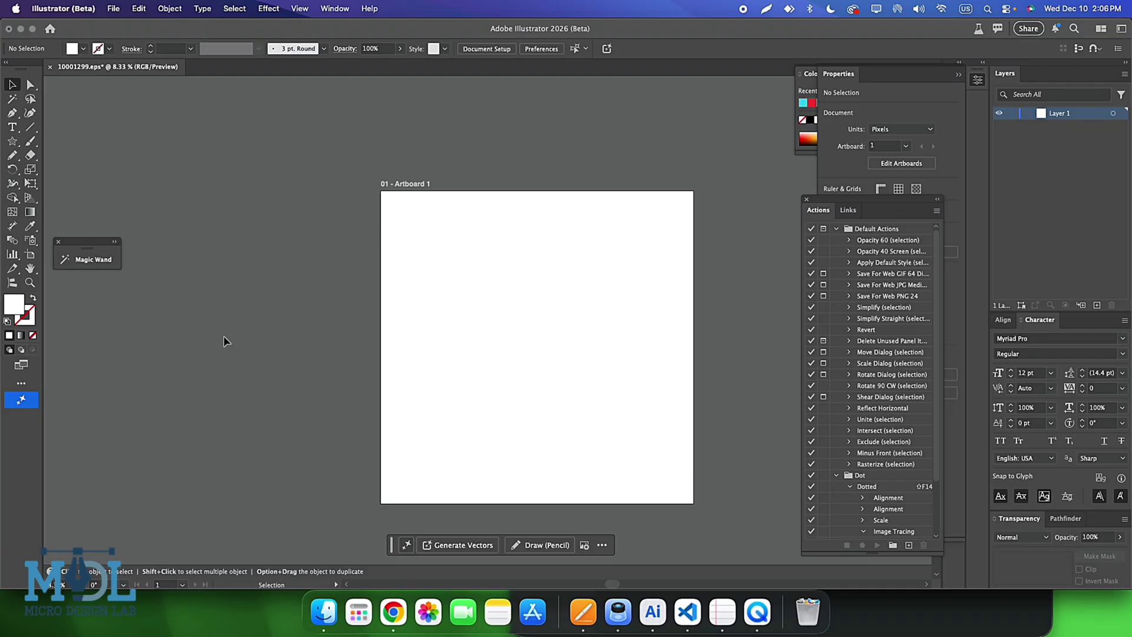
# Step: Place the sunglasses silhouette PNG from Project-19/Silhouette onto the artboard
pyautogui.click(337, 618)
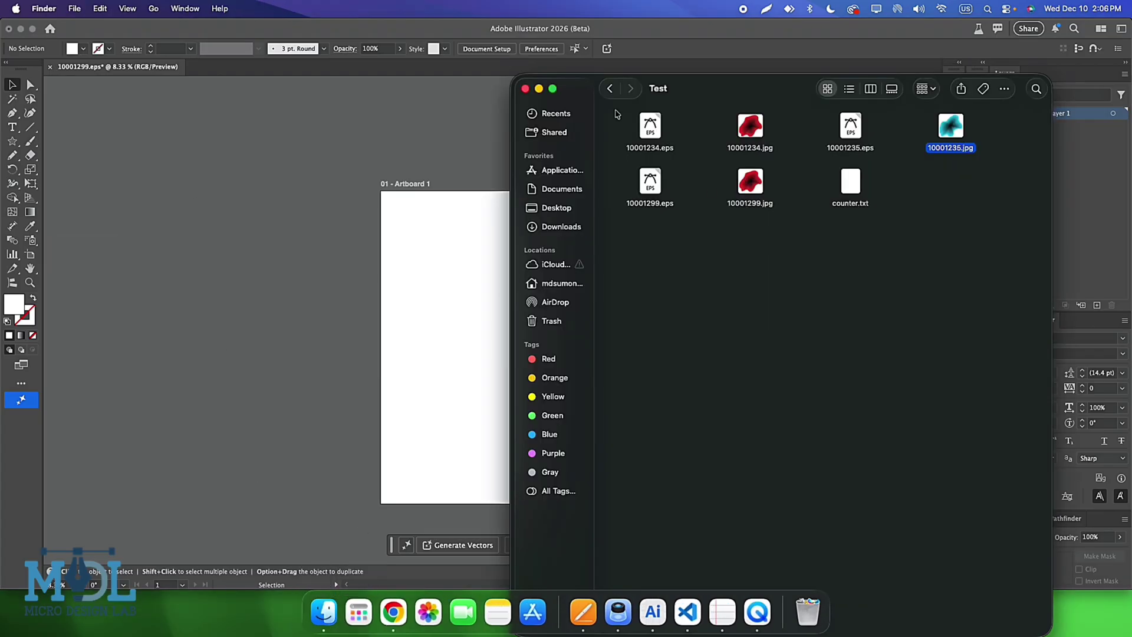
pyautogui.click(610, 89)
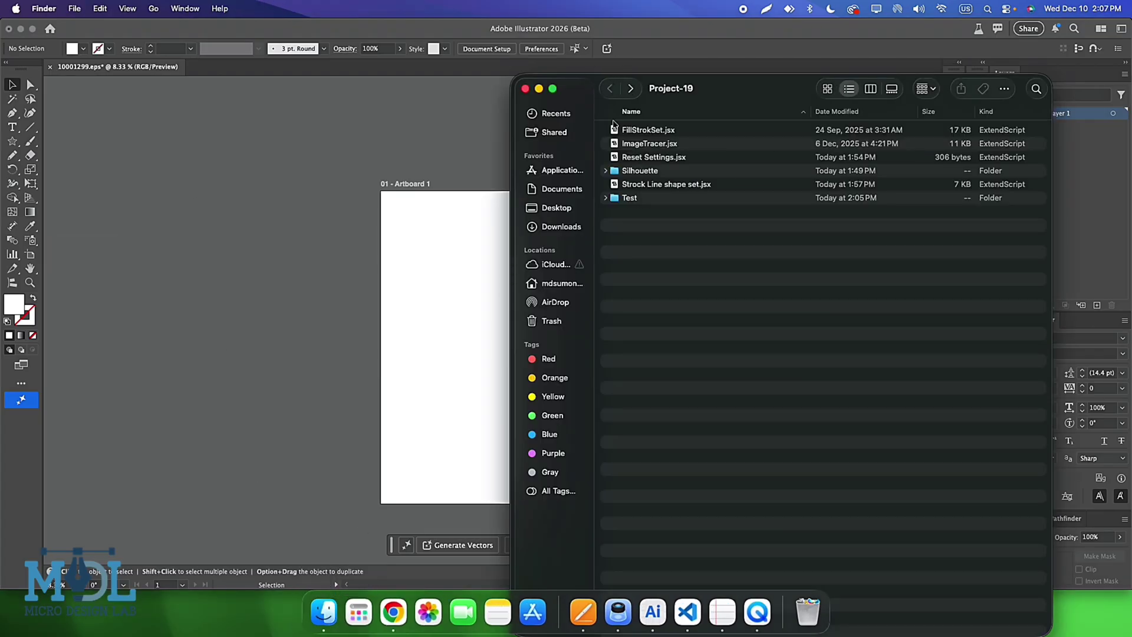
pyautogui.doubleClick(634, 172)
pyautogui.moveTo(649, 125)
pyautogui.mouseDown()
pyautogui.moveTo(416, 312)
pyautogui.moveTo(552, 346)
pyautogui.mouseUp()
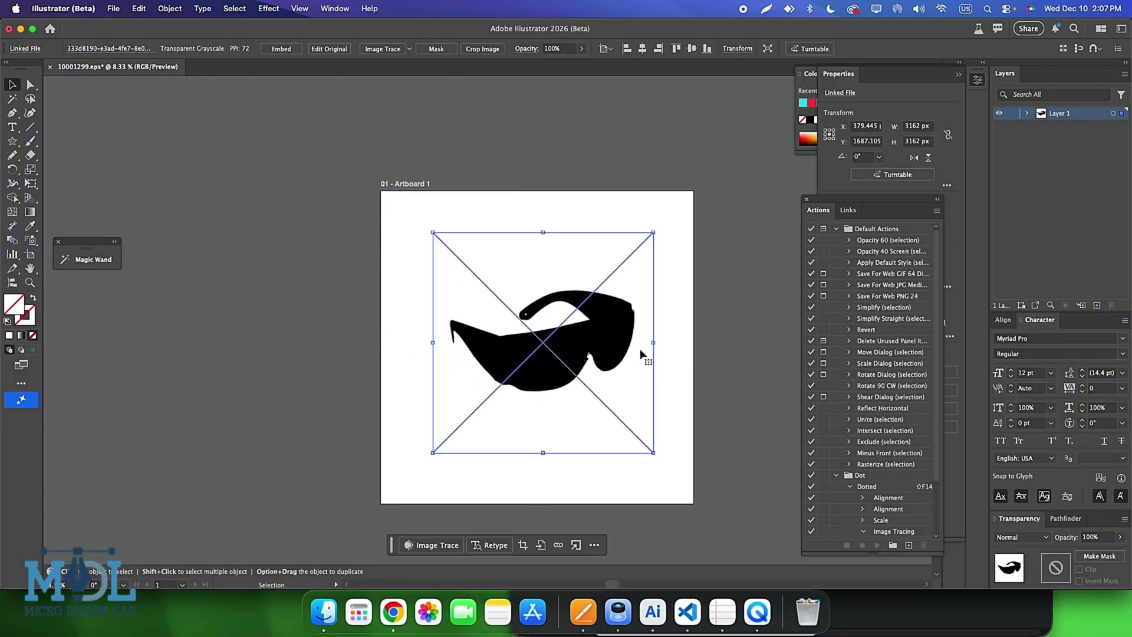
# Step: Centre the sunglasses image, run Track Save JPG EPS, and cancel its folder prompt
pyautogui.click(643, 49)
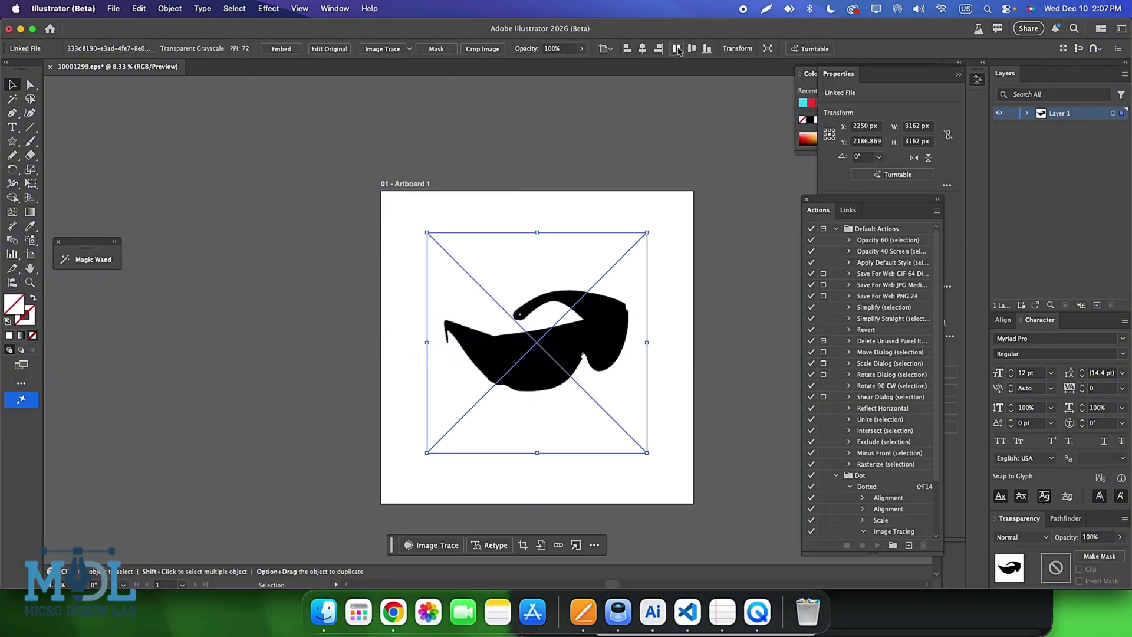
pyautogui.click(692, 48)
pyautogui.click(125, 9)
pyautogui.moveTo(121, 345)
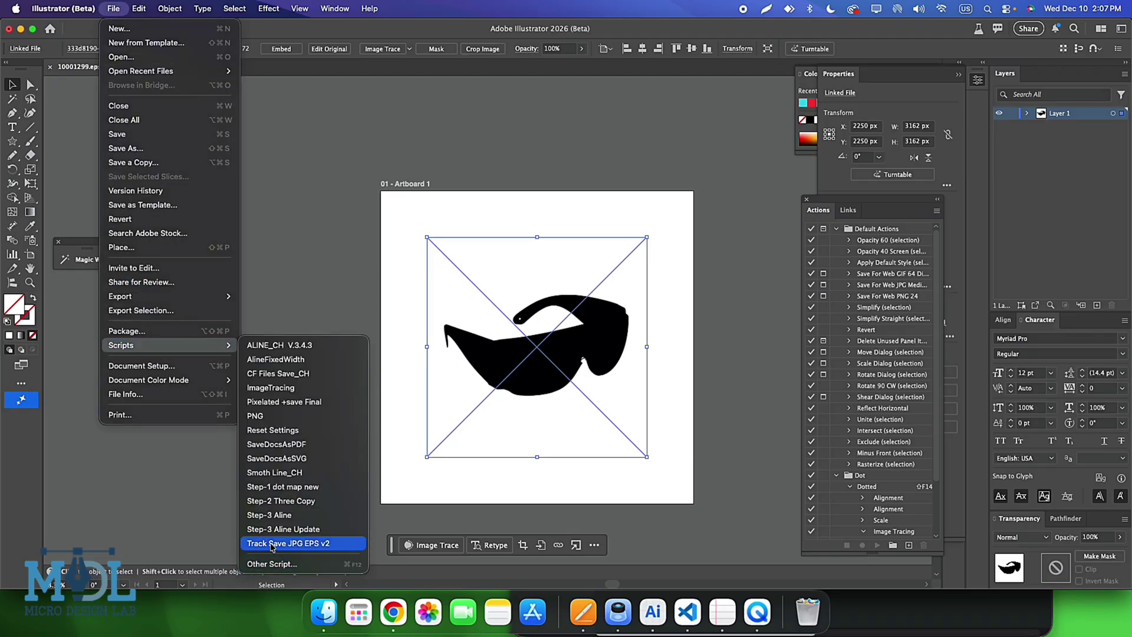
pyautogui.click(293, 543)
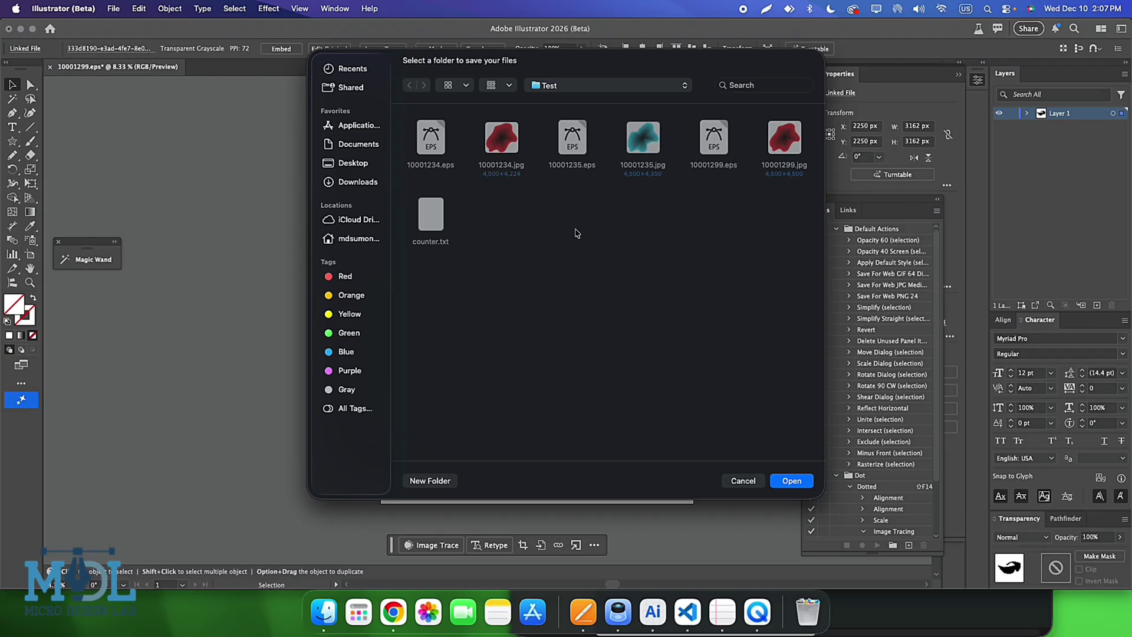
pyautogui.click(742, 481)
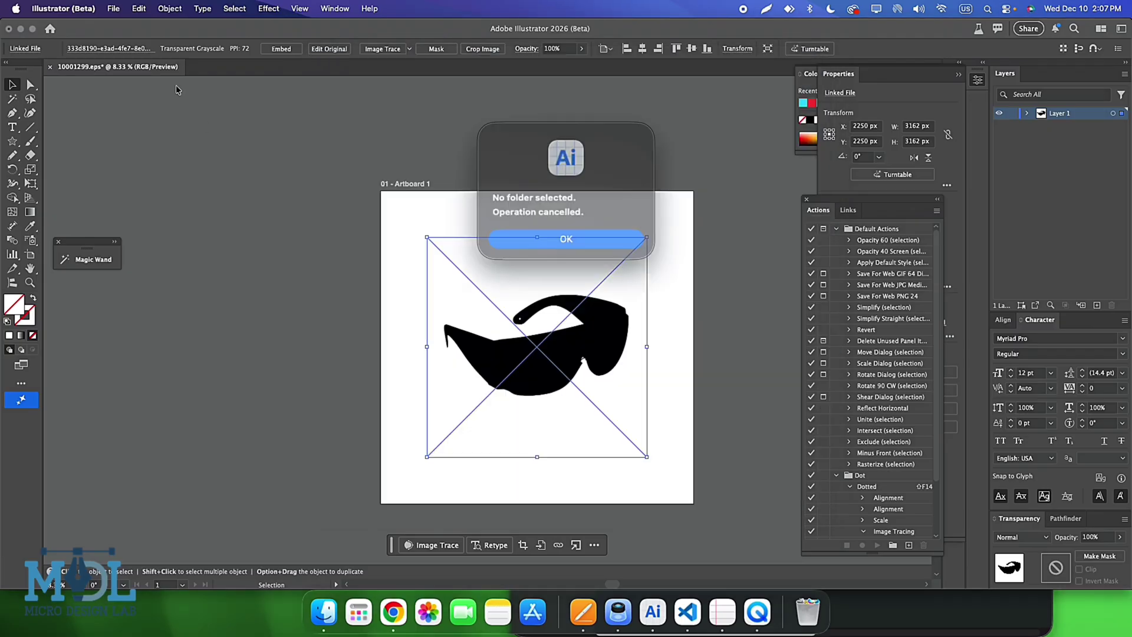
pyautogui.click(512, 234)
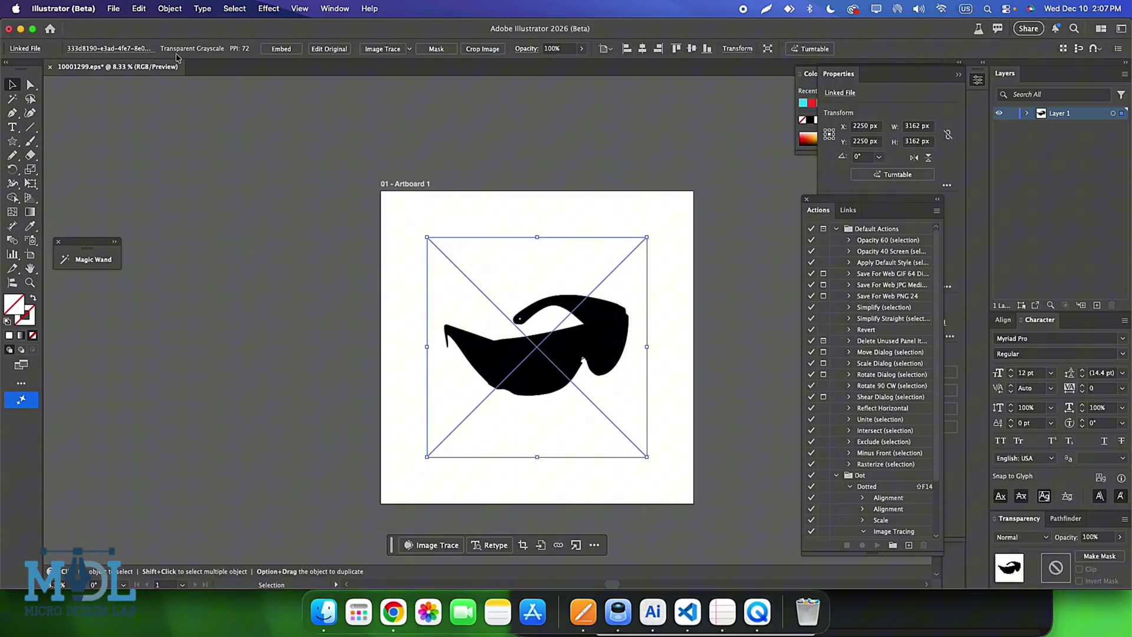
# Step: Run Step-3 Aline Update on the sunglasses and dismiss the 'No valid designs found' alert
pyautogui.click(114, 10)
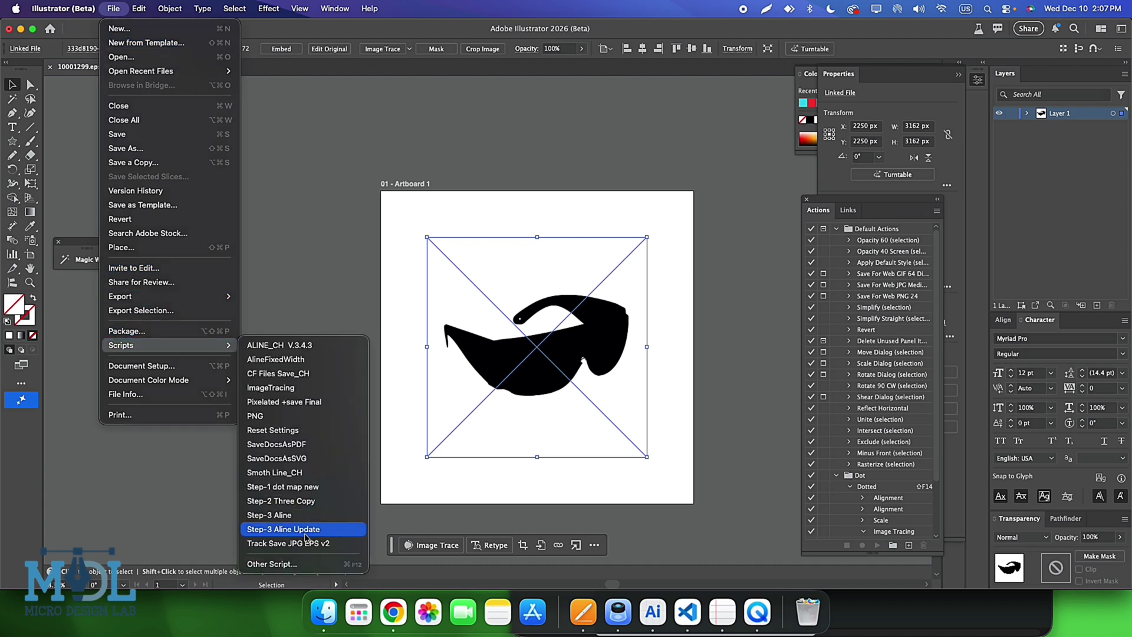
pyautogui.click(305, 533)
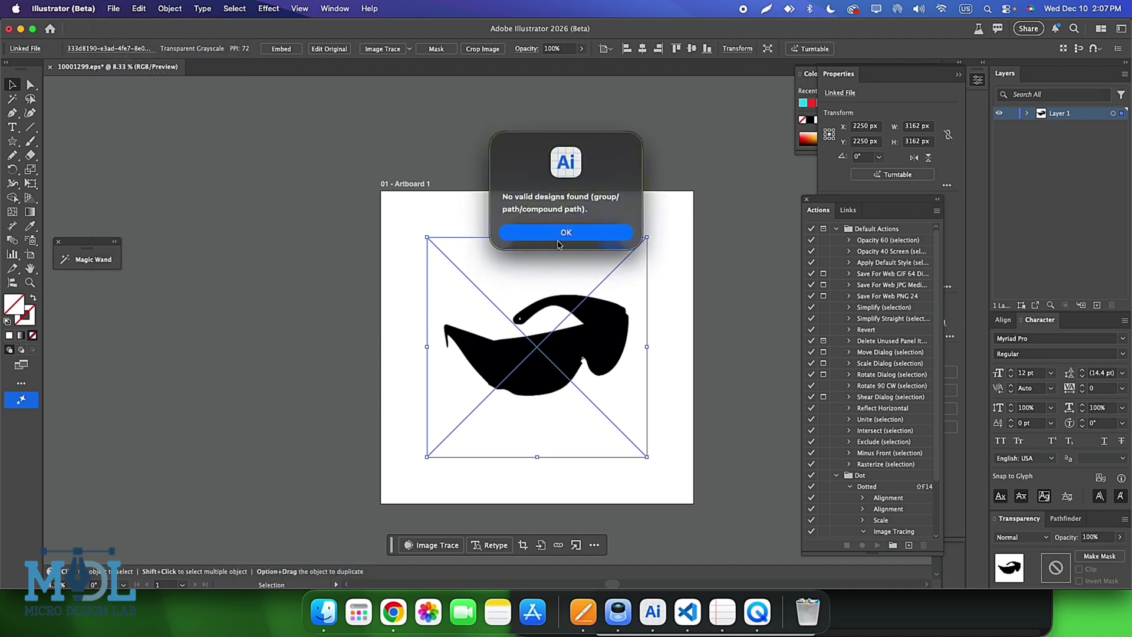
pyautogui.click(560, 234)
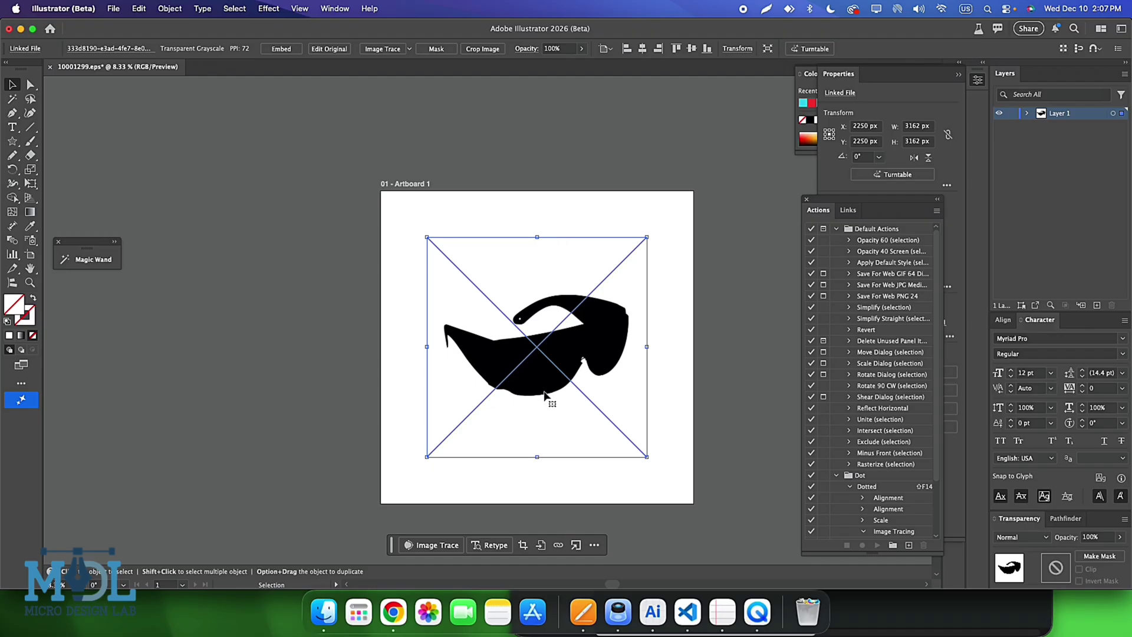
# Step: Trace the sunglasses image with the Sketched Art preset and expand it to vector paths
pyautogui.click(416, 50)
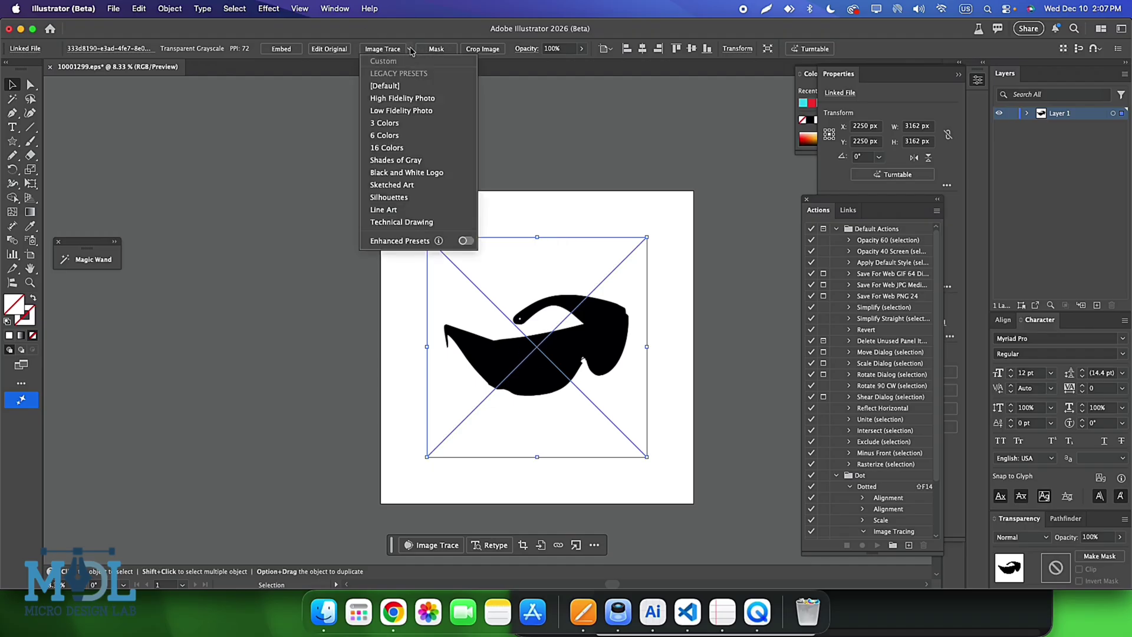
pyautogui.click(425, 205)
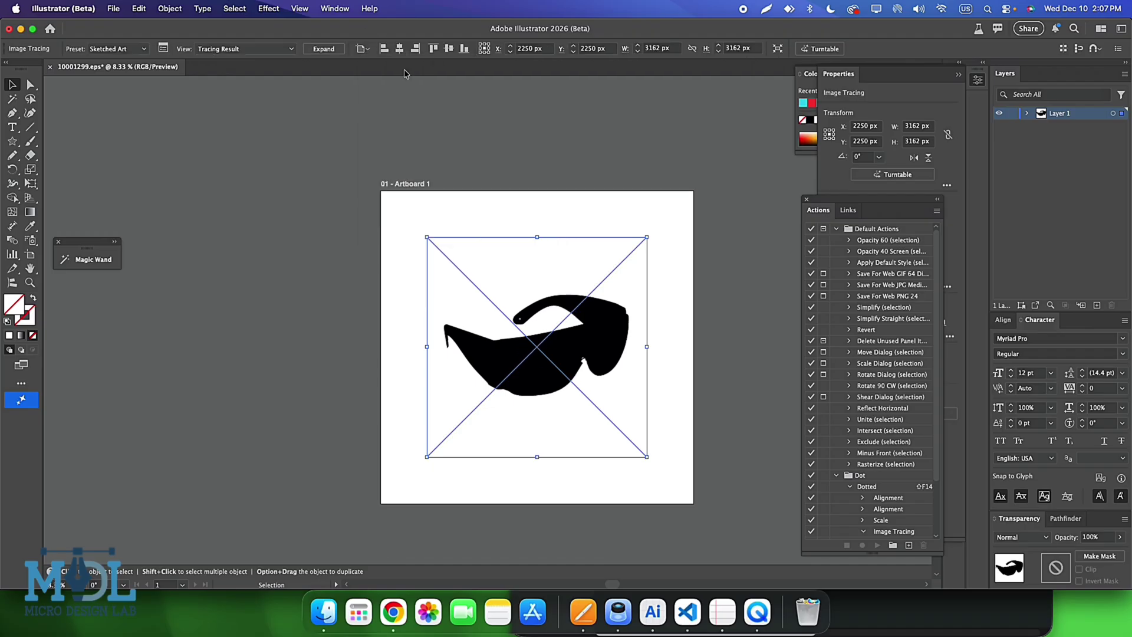
pyautogui.click(324, 48)
# Step: Run the Step-3 Aline script with Test as the output folder to scale the glasses to 800 px tall
pyautogui.click(113, 8)
pyautogui.moveTo(122, 345)
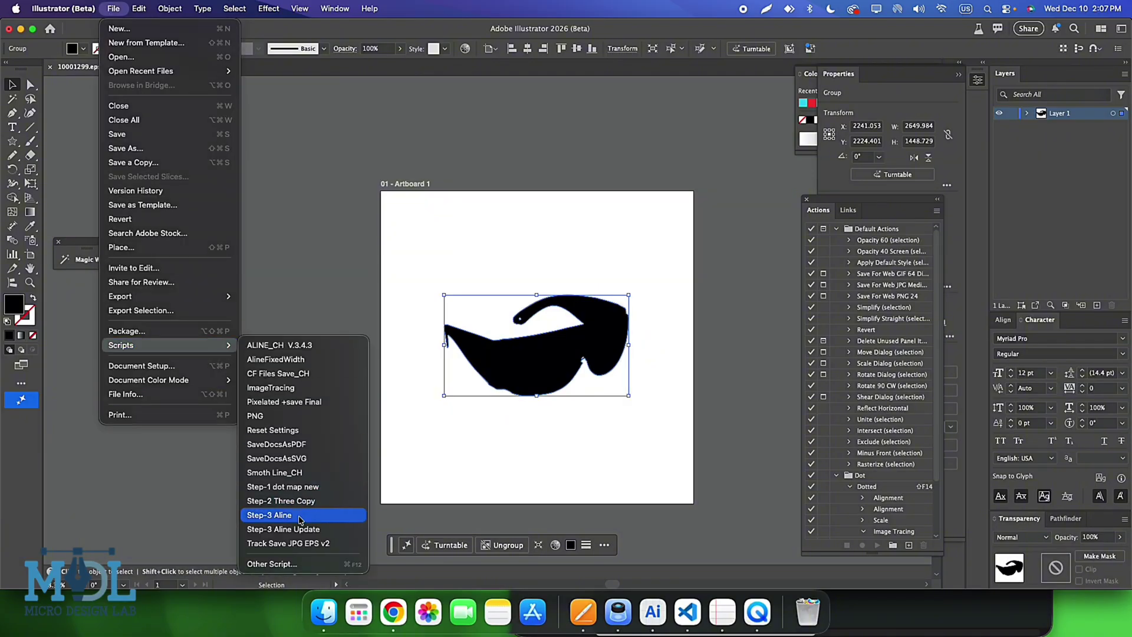
pyautogui.click(299, 516)
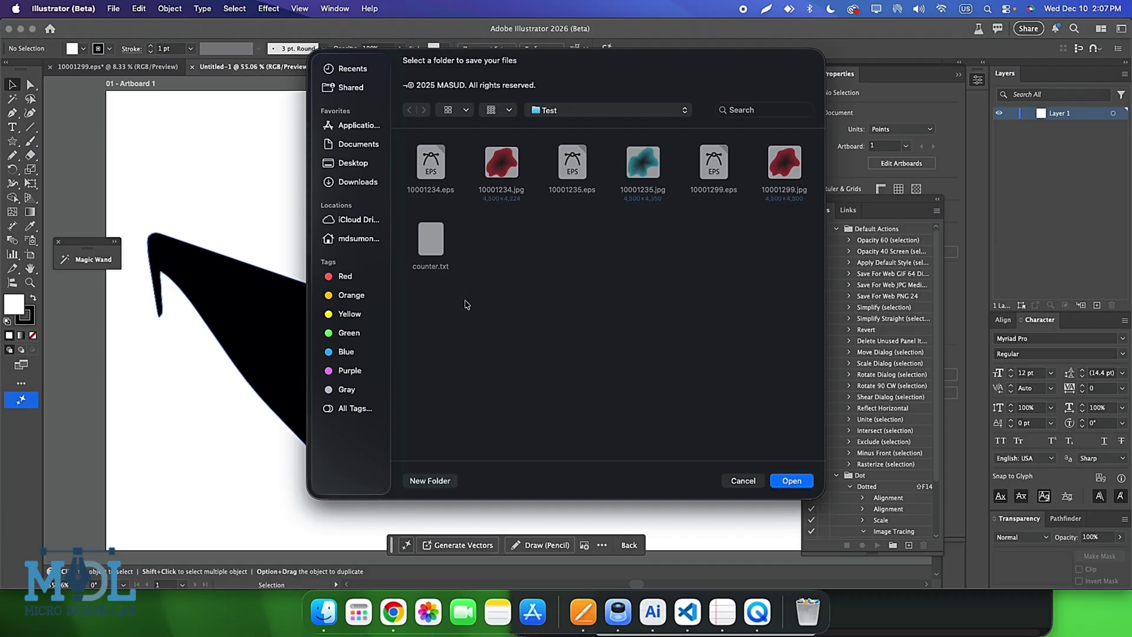
pyautogui.click(793, 482)
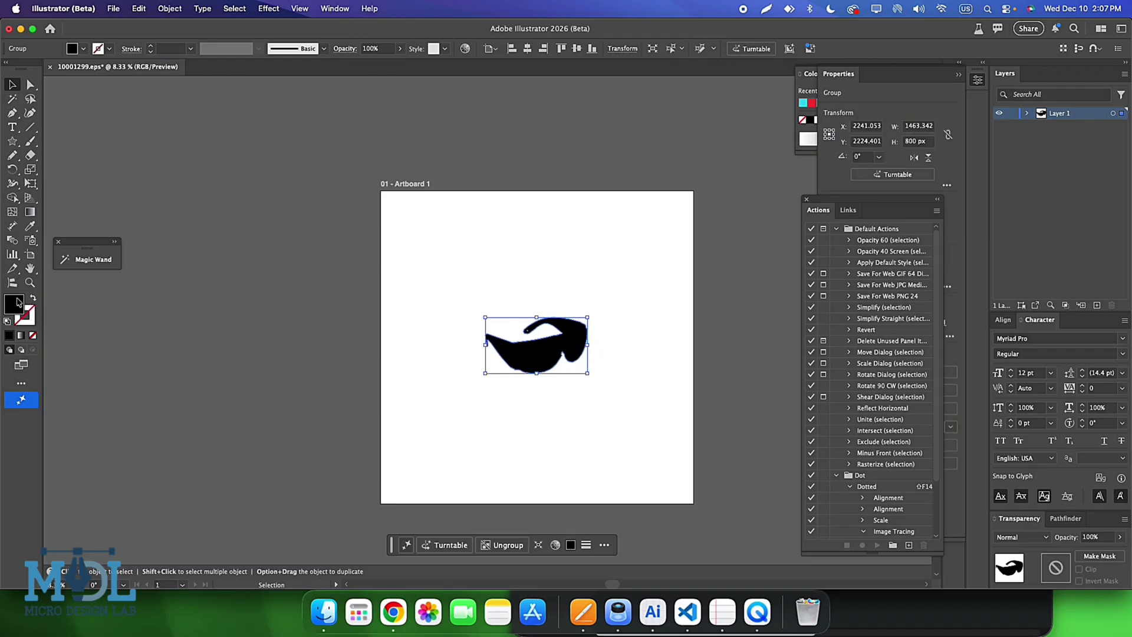
# Step: Give the traced sunglasses group a red fill using the Color Picker and Control bar swatches
pyautogui.doubleClick(18, 302)
pyautogui.click(530, 262)
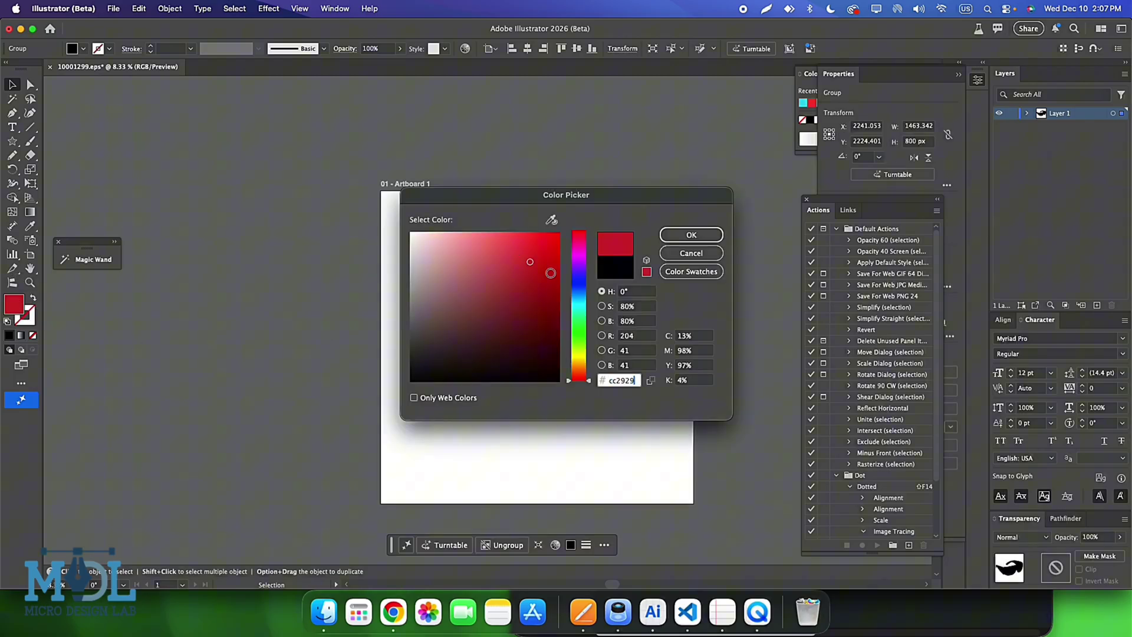
pyautogui.click(678, 236)
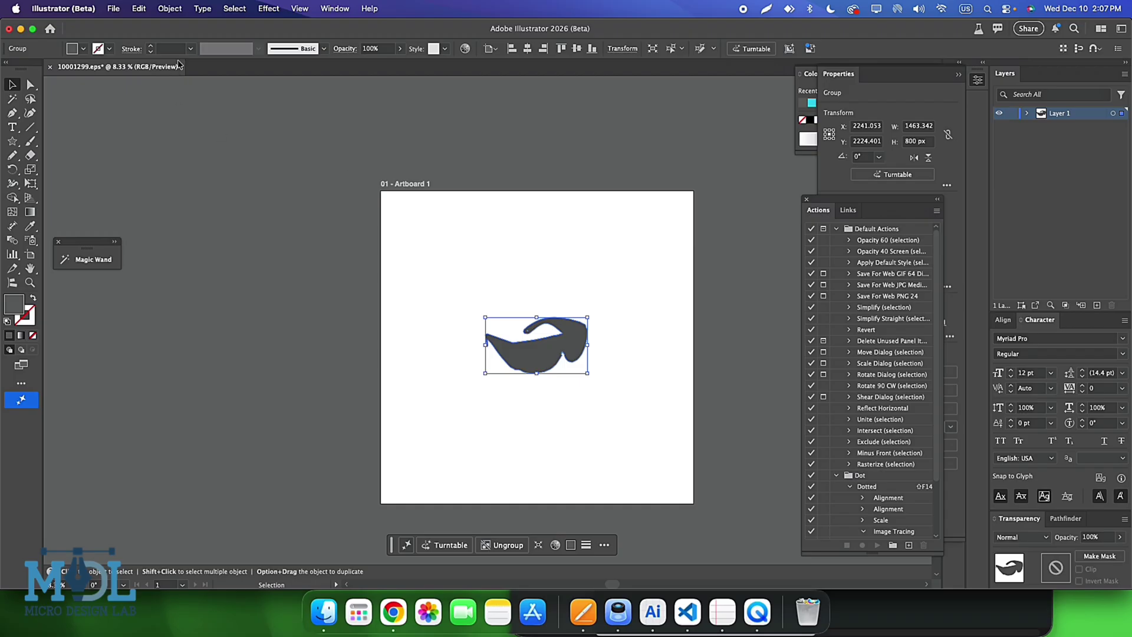
pyautogui.click(84, 49)
pyautogui.click(84, 105)
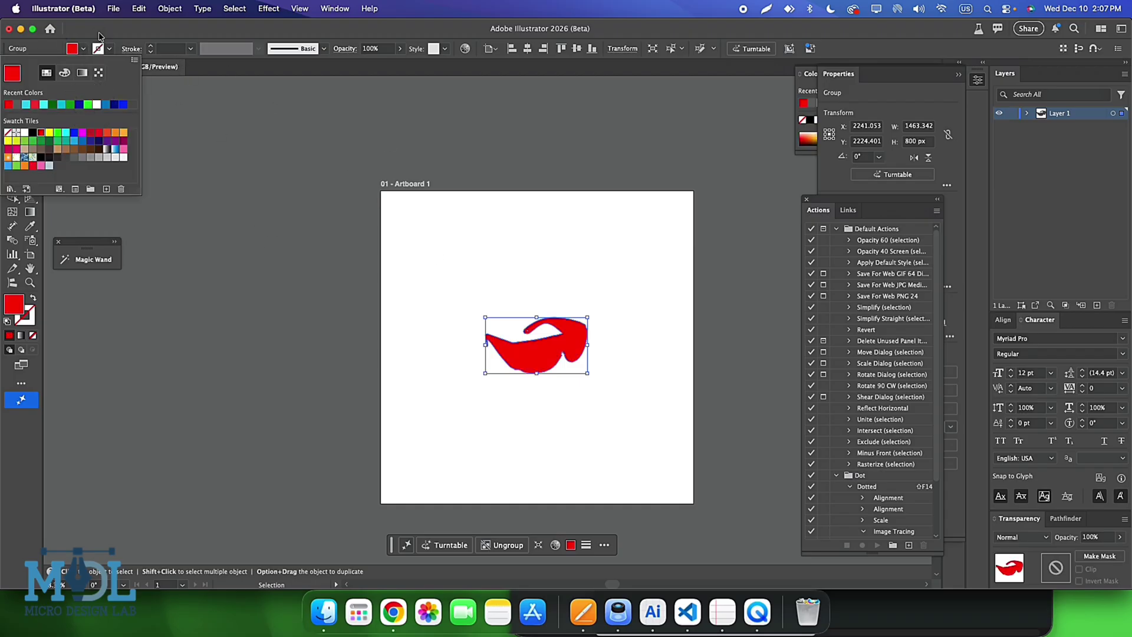
pyautogui.click(115, 8)
pyautogui.moveTo(121, 345)
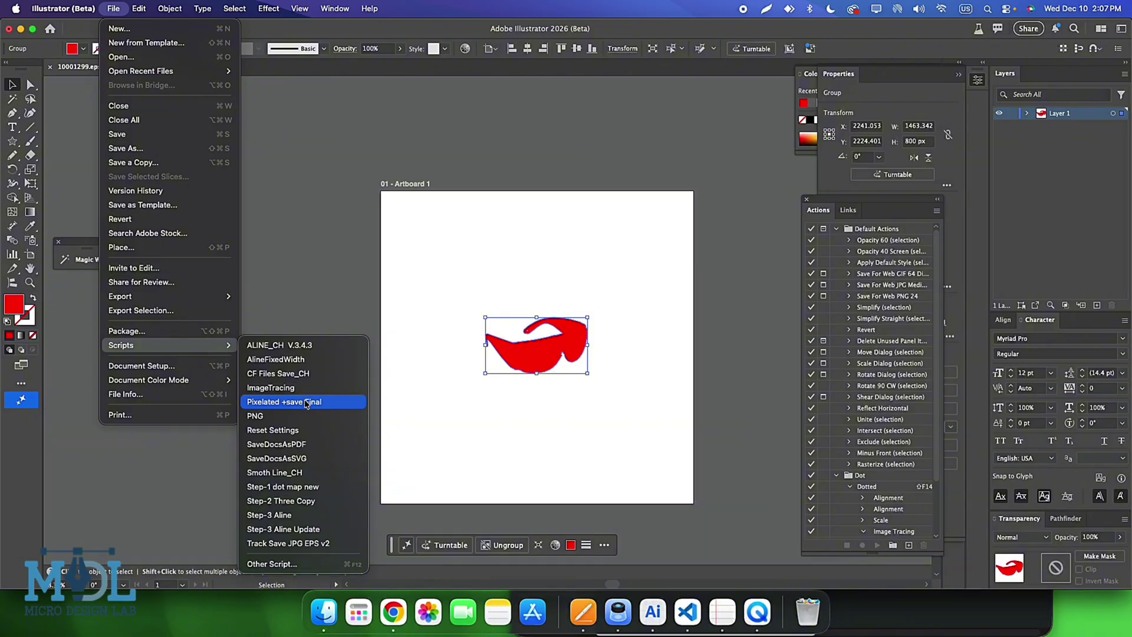
# Step: Create a 10 × 10 tile mosaic with the Pixelated +save Final script, then undo it
pyautogui.click(306, 403)
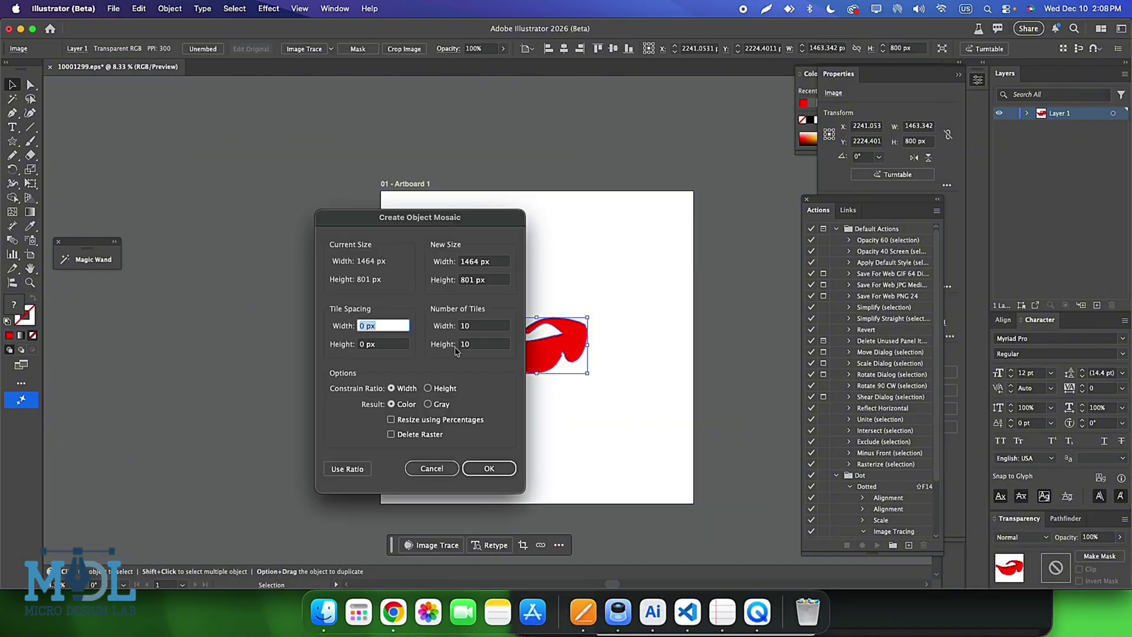
pyautogui.click(496, 469)
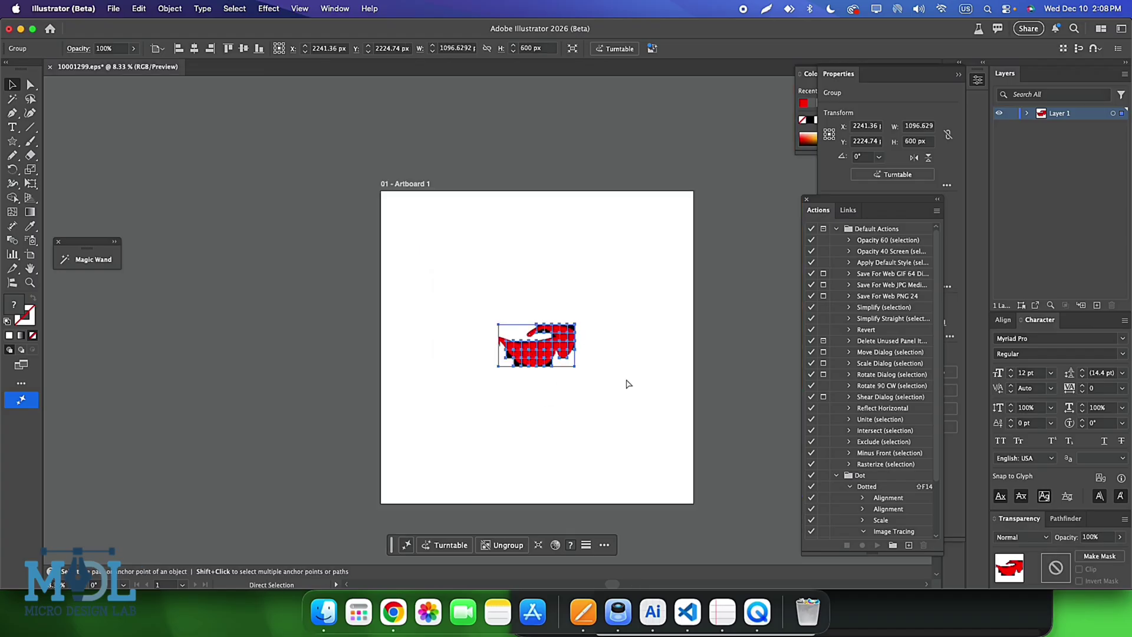
pyautogui.hotkey('ctrl', 'z')
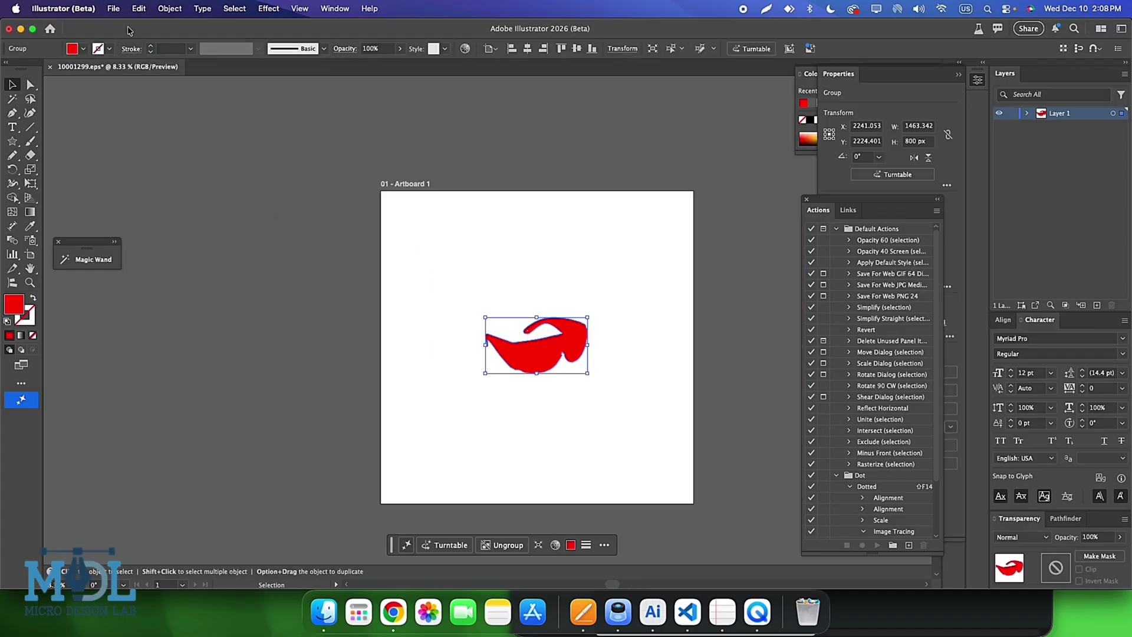
# Step: Run AlineFixedWidth to resize the red glasses to 1097.506 × 600 px, checking the Silhouette folder in Finder
pyautogui.click(114, 9)
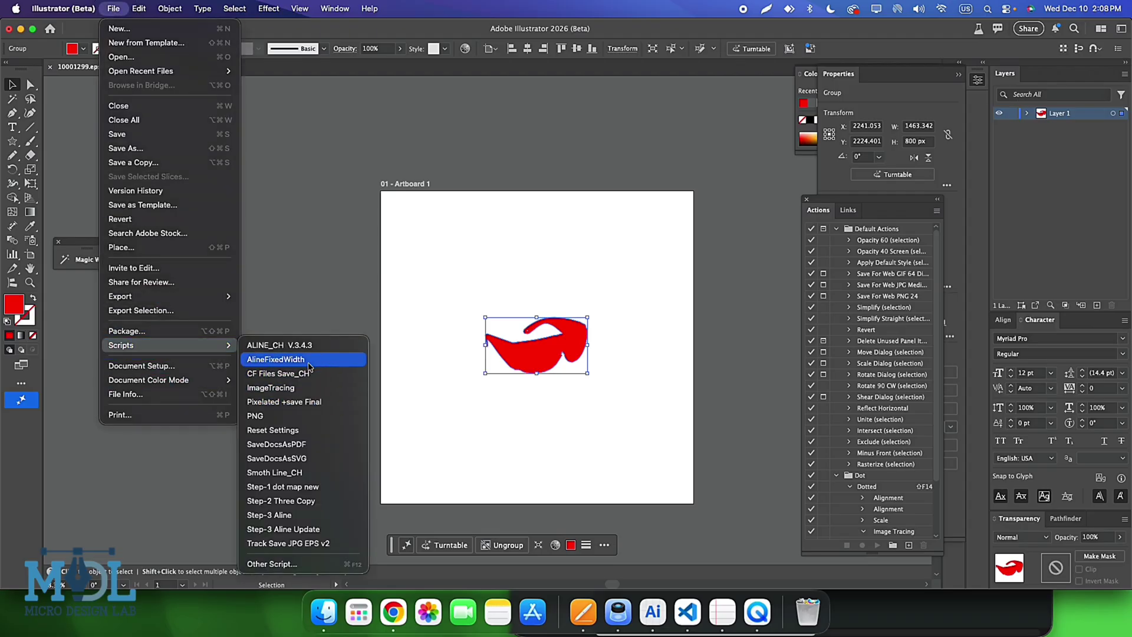
pyautogui.click(309, 361)
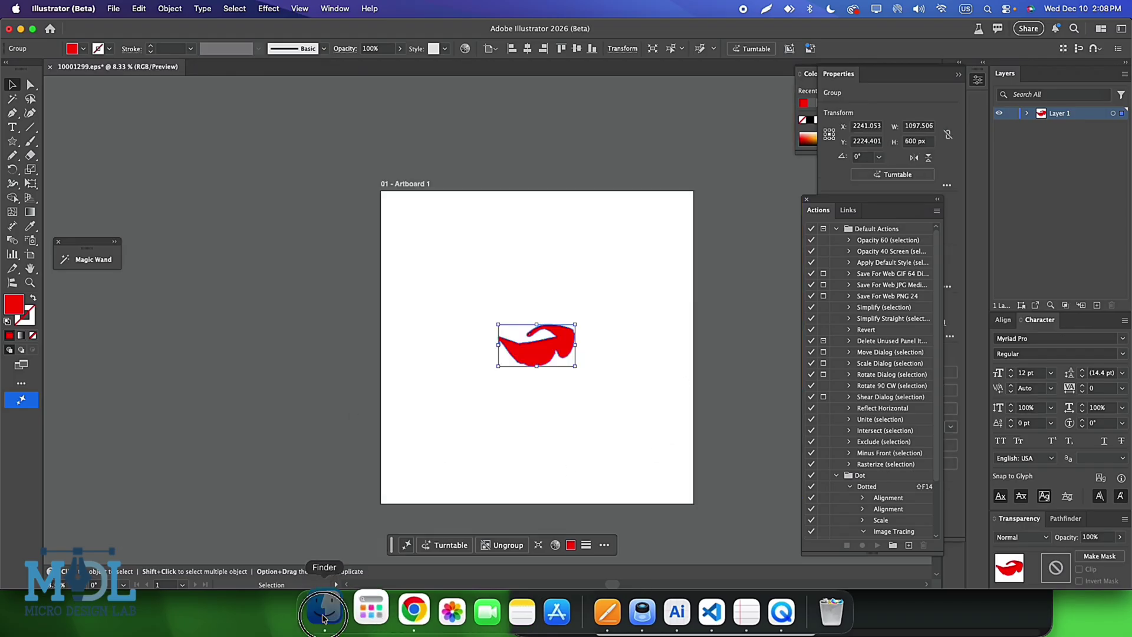
pyautogui.click(323, 612)
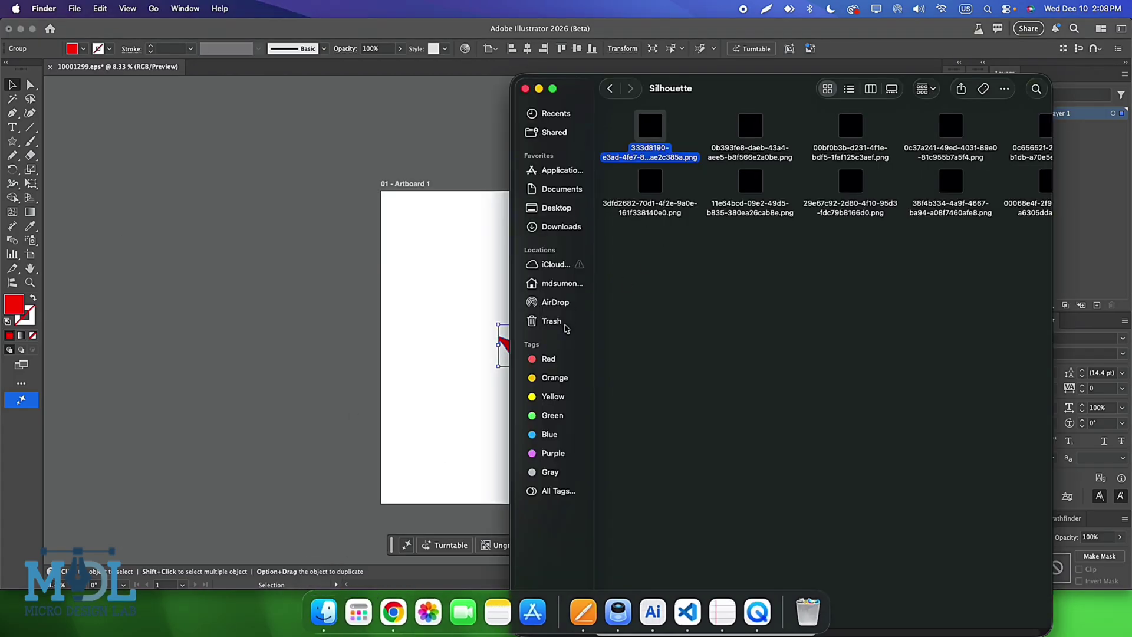
pyautogui.click(370, 233)
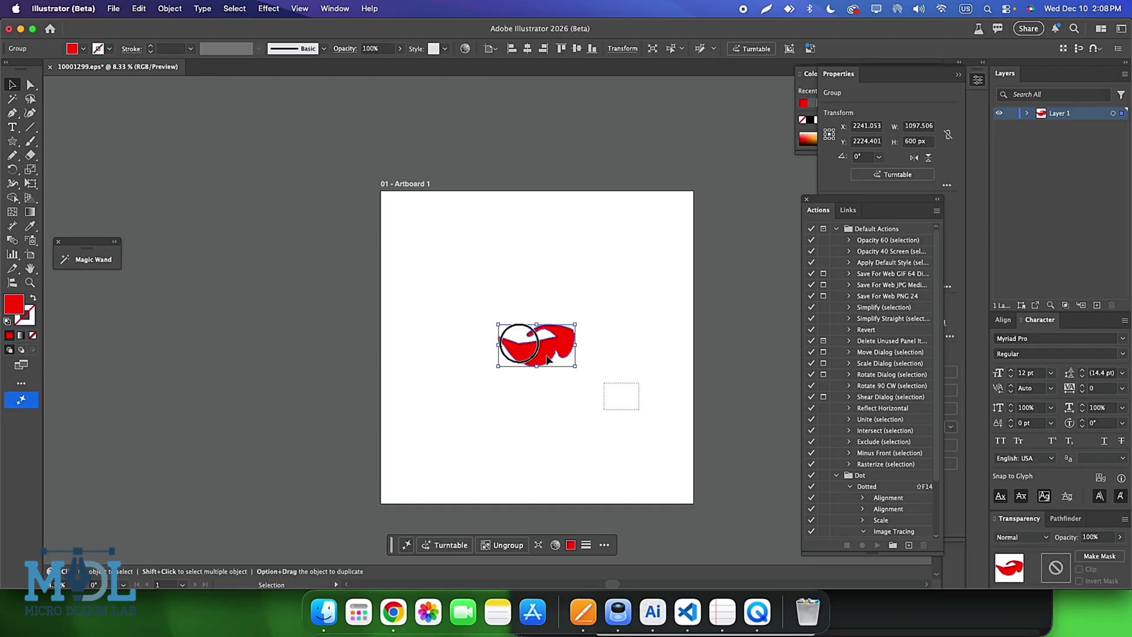
pyautogui.click(113, 8)
pyautogui.moveTo(122, 345)
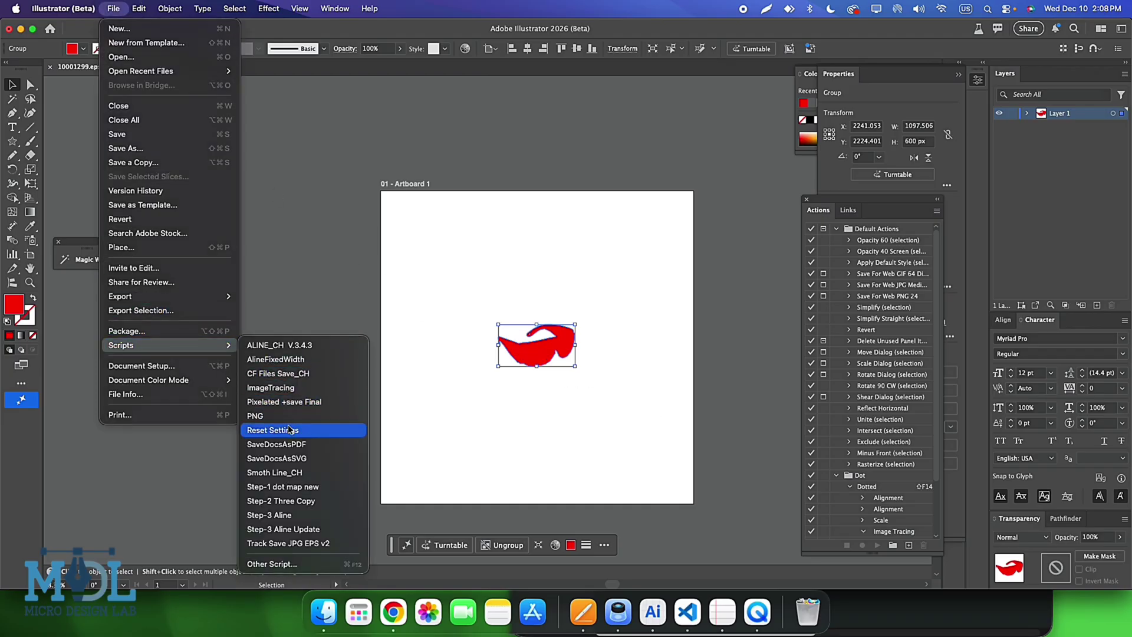
# Step: Run the Reset Settings script, acknowledge the output-folder reset, and bring up the Silhouette folder in Finder
pyautogui.click(295, 430)
pyautogui.click(566, 250)
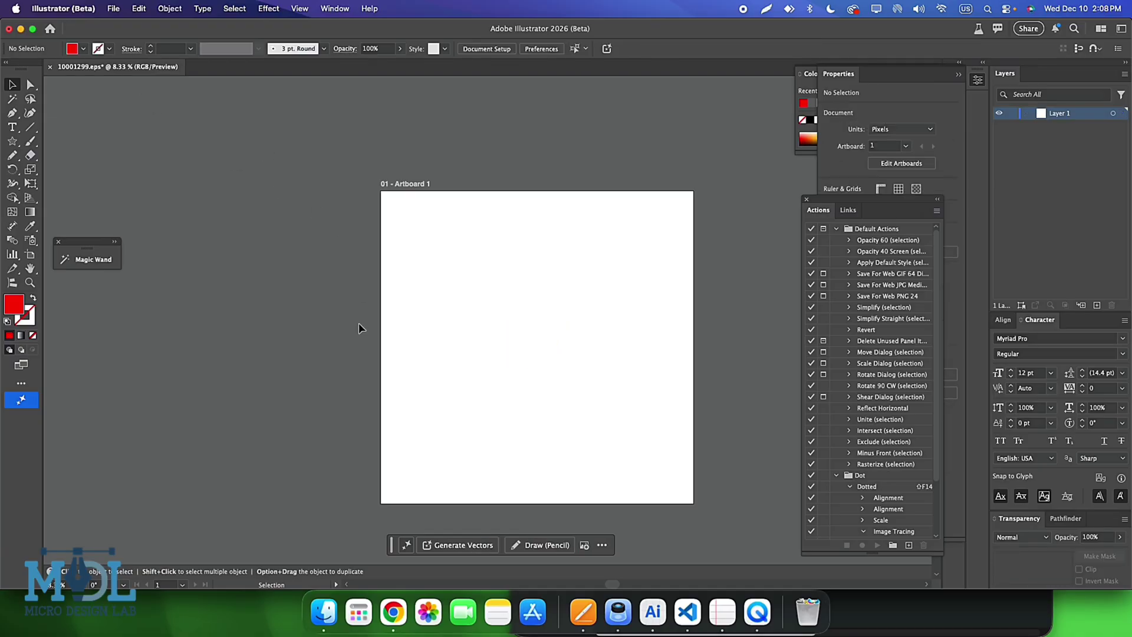
pyautogui.click(324, 610)
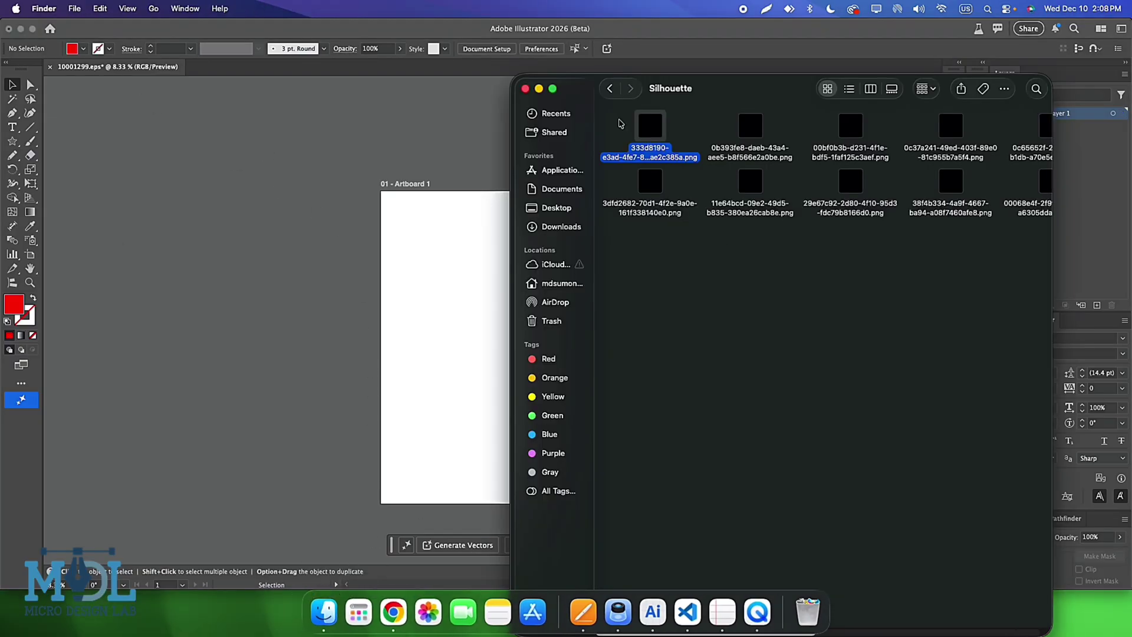
# Step: In the Project-19 folder, delete the Test output folder
pyautogui.click(612, 92)
pyautogui.click(658, 280)
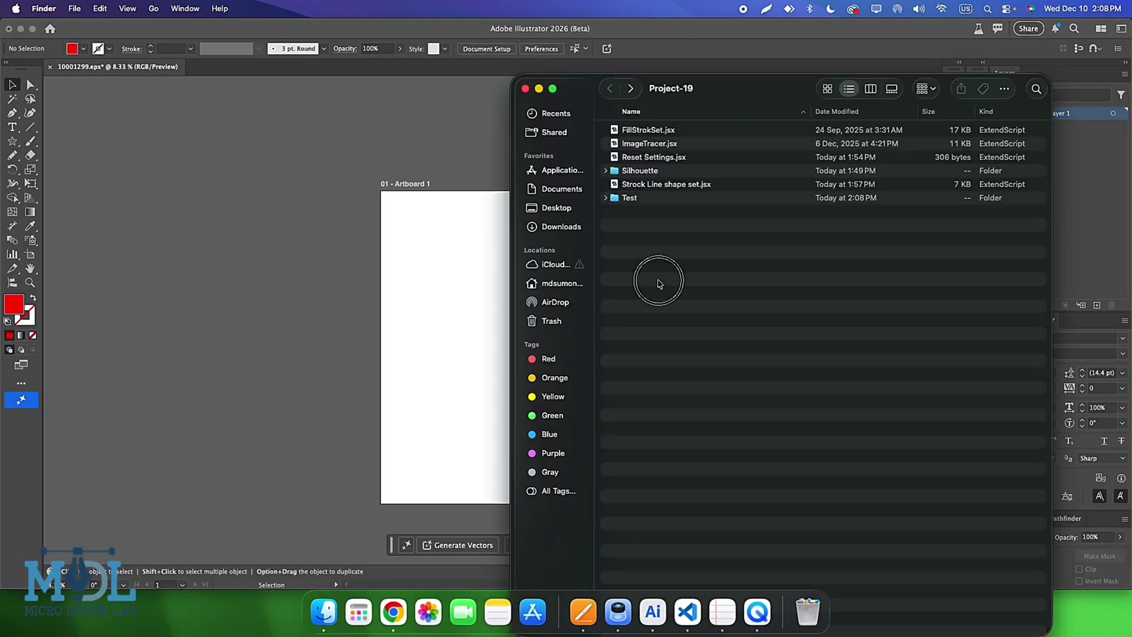
pyautogui.click(642, 159)
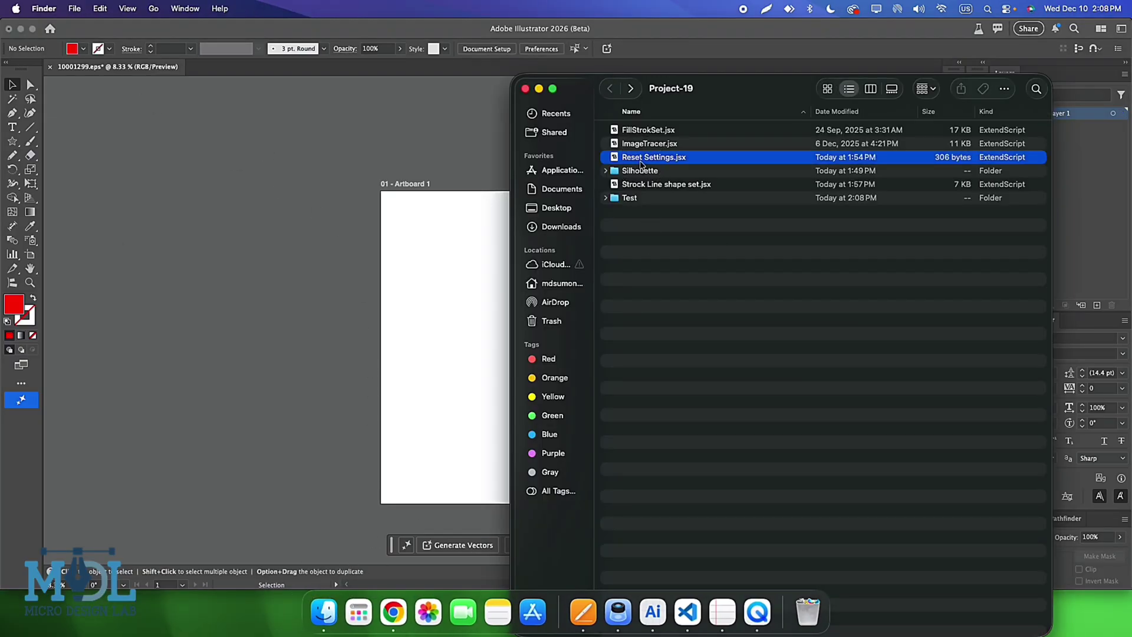
pyautogui.click(678, 223)
pyautogui.click(661, 130)
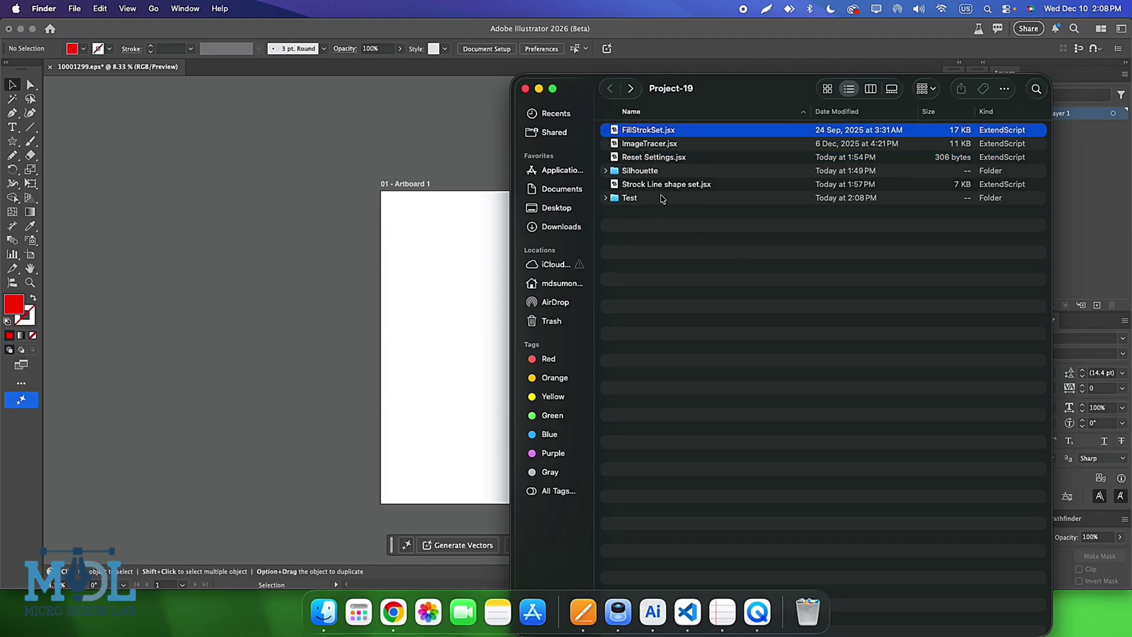
pyautogui.click(661, 189)
pyautogui.click(689, 246)
pyautogui.click(632, 201)
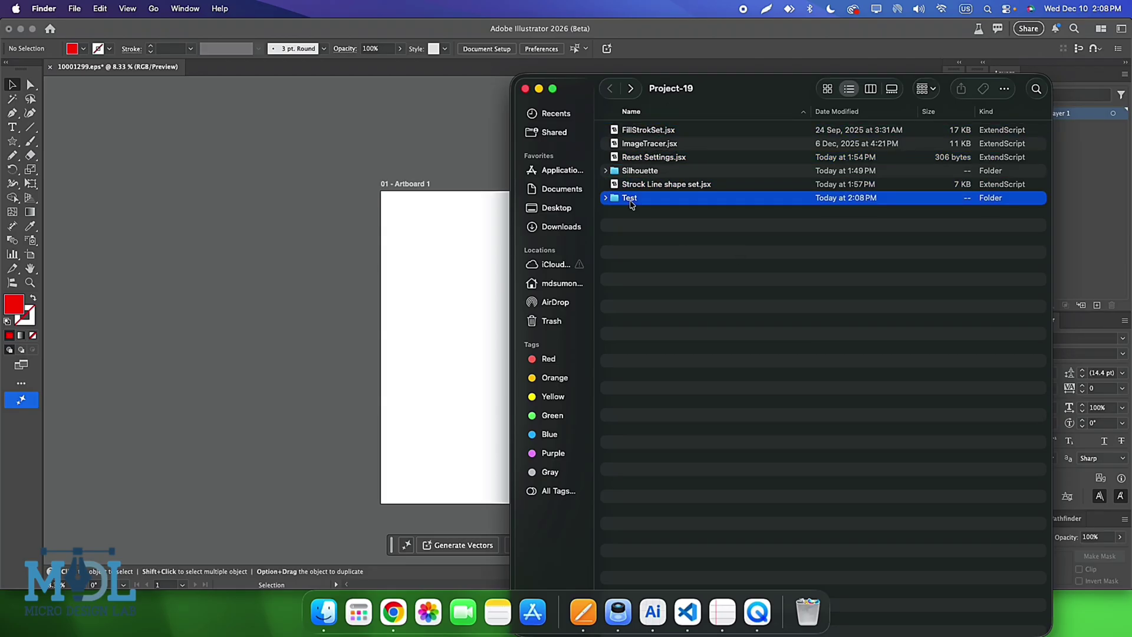
pyautogui.press('super+BackSpace')
# Step: Inspect the PNGs in the Silhouette folder, then return to Project-19
pyautogui.click(662, 158)
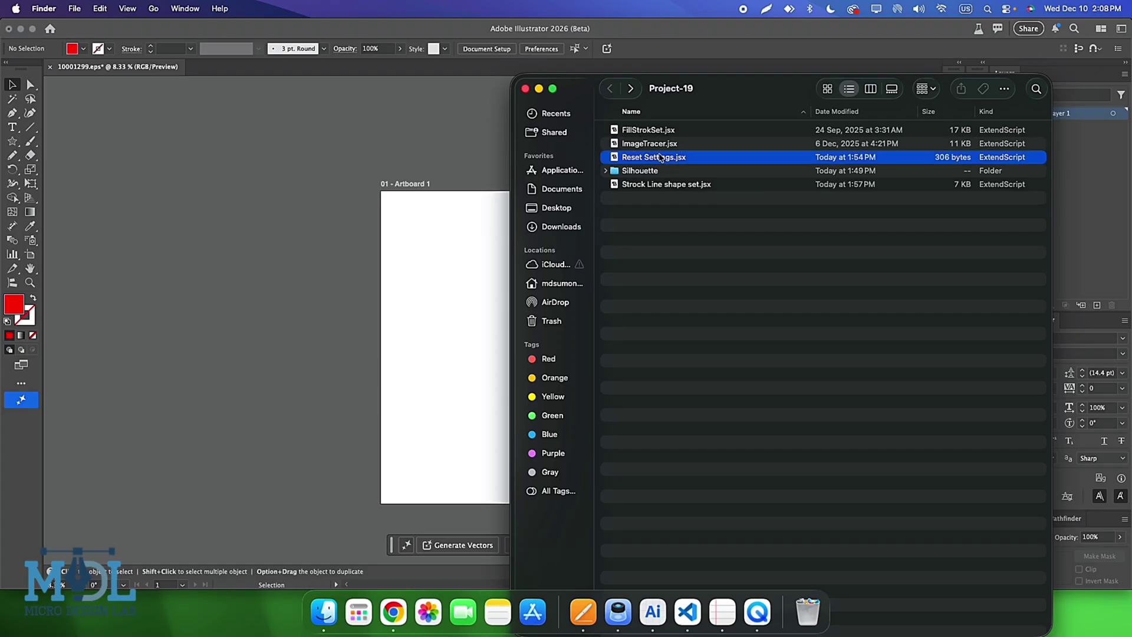
pyautogui.click(632, 143)
pyautogui.doubleClick(649, 172)
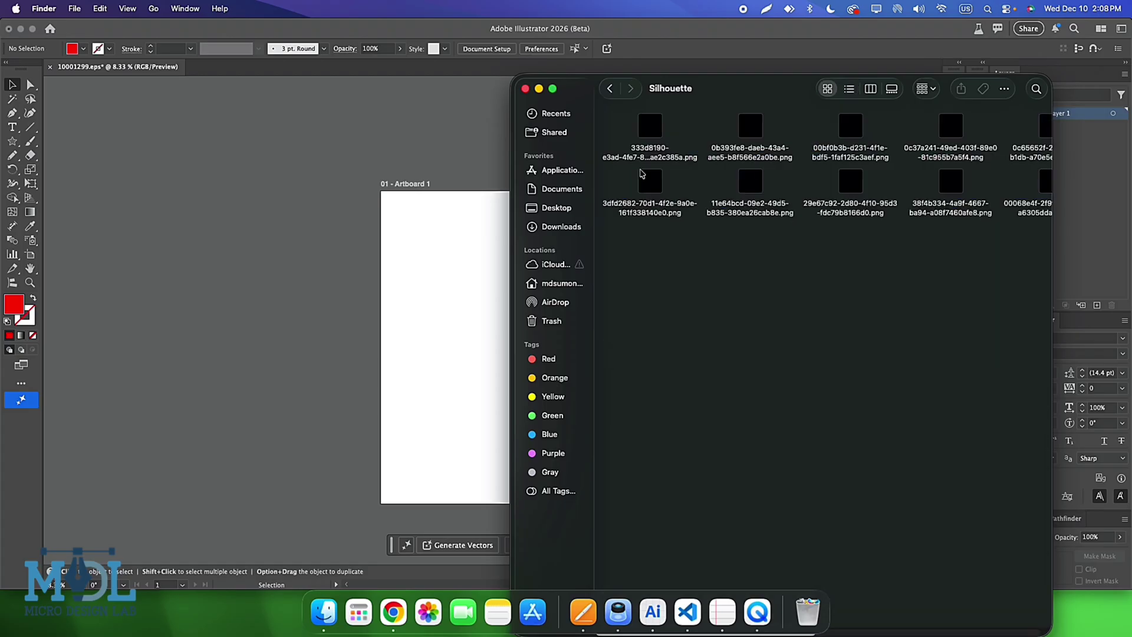
pyautogui.rightClick(710, 238)
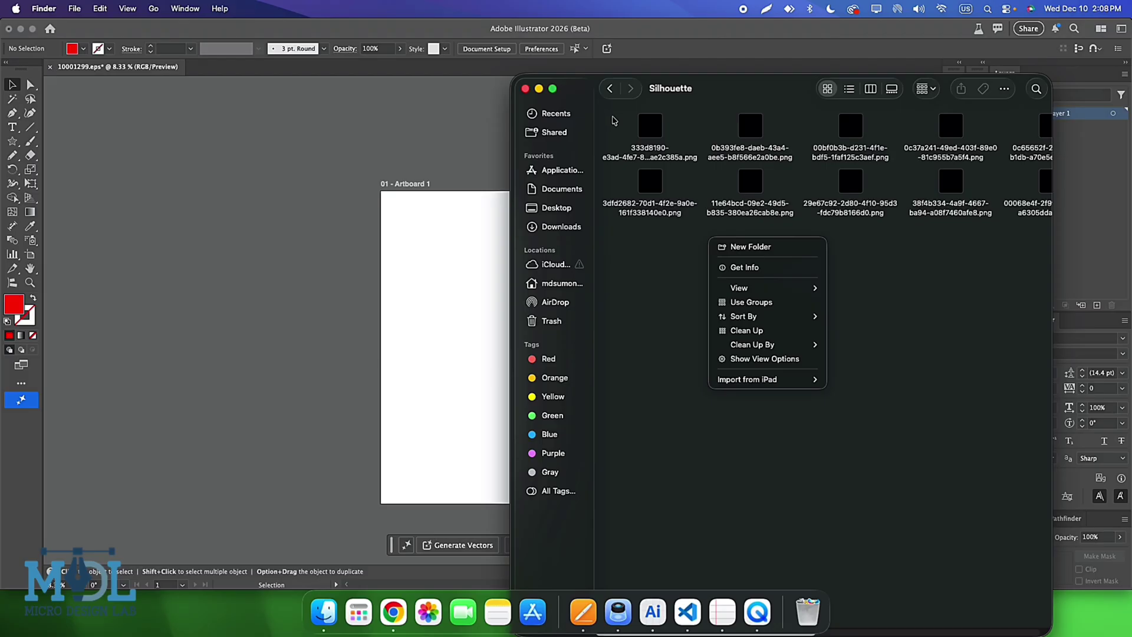
pyautogui.click(610, 89)
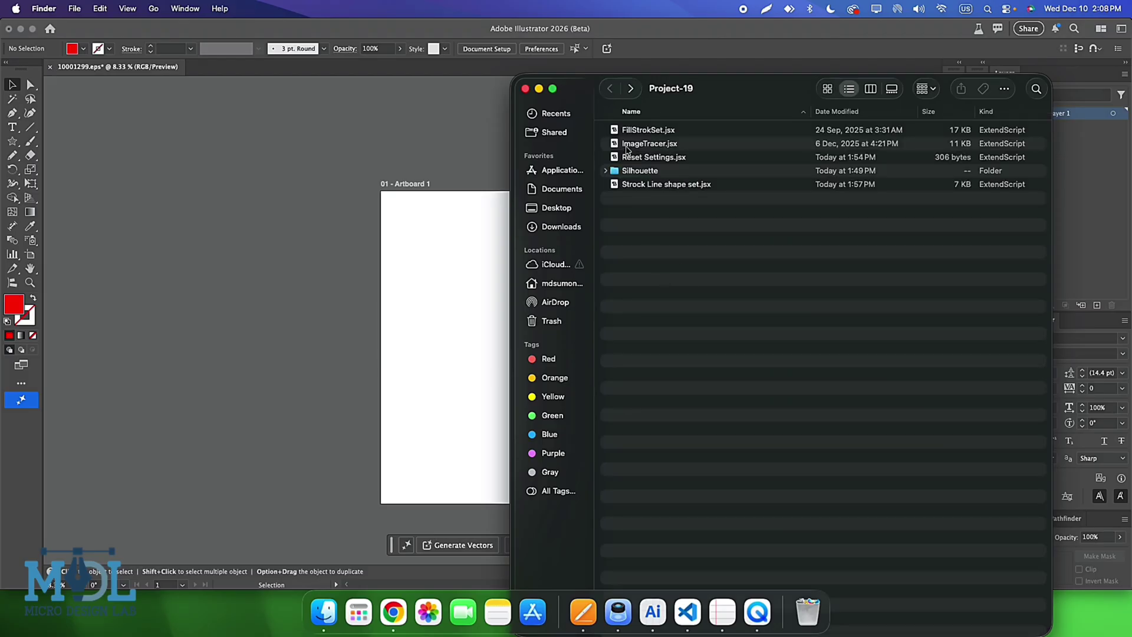
# Step: Launch the ImageTracer.jsx script by dragging it onto the Illustrator canvas
pyautogui.moveTo(627, 148); pyautogui.dragTo(342, 259)
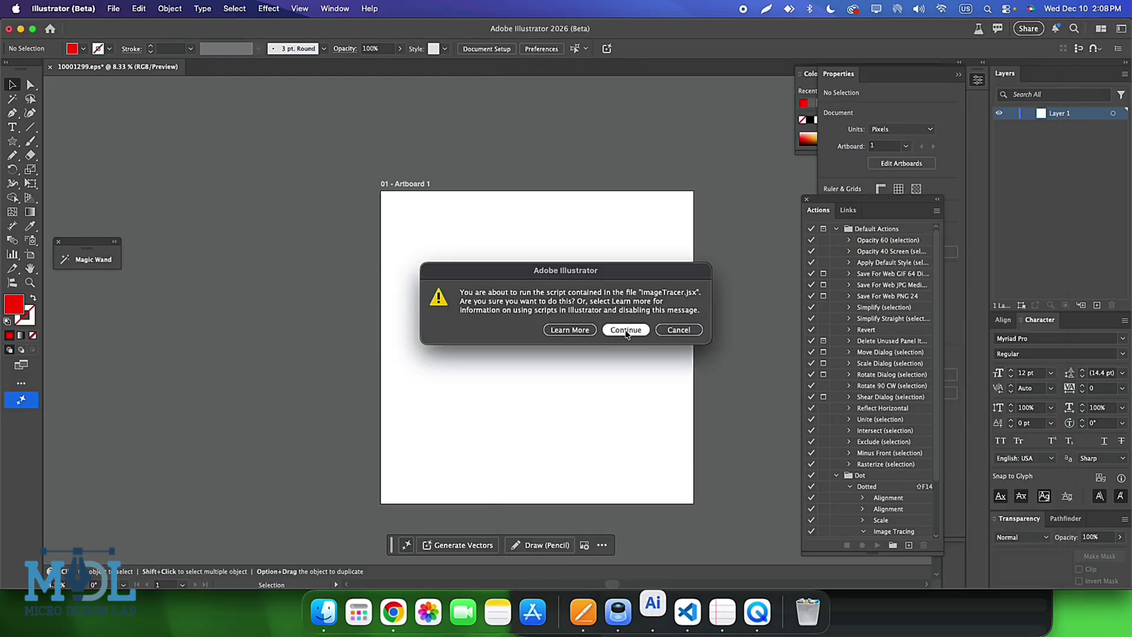
pyautogui.click(626, 329)
pyautogui.click(590, 281)
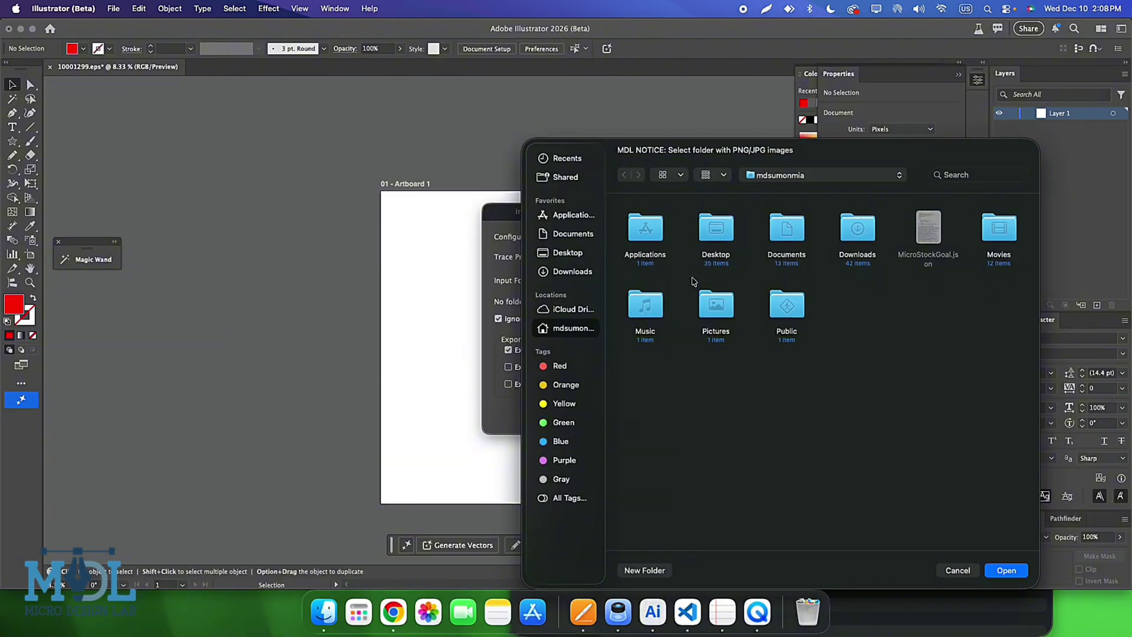
# Step: Choose Desktop > Project-19 > Silhouette as the ImageTracer input folder
pyautogui.moveTo(637, 145); pyautogui.dragTo(795, 150)
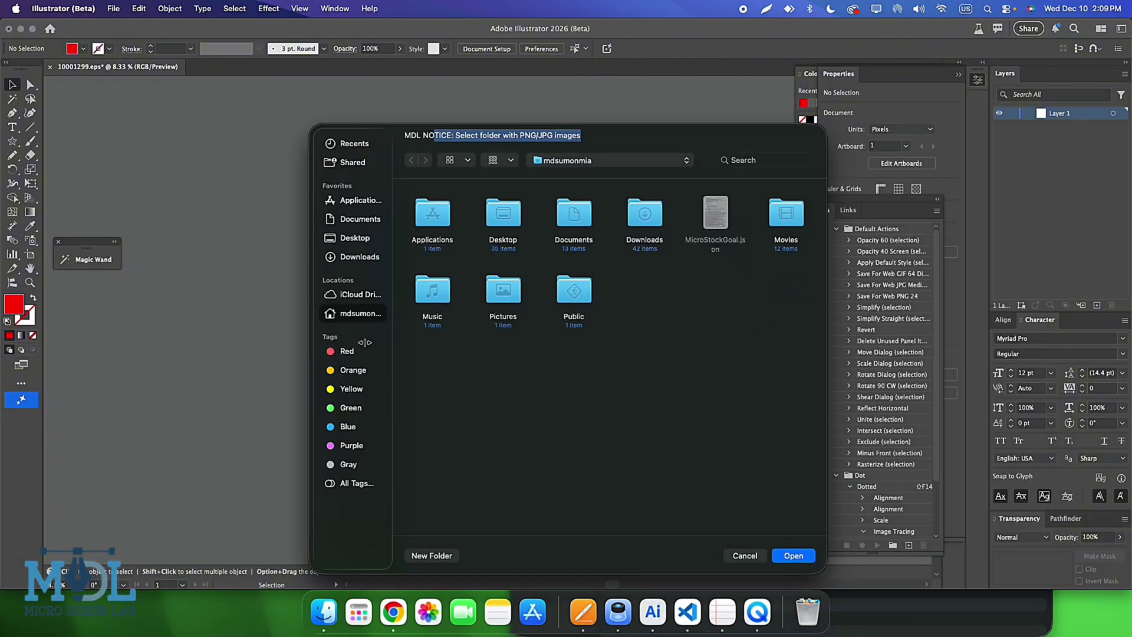
pyautogui.click(352, 255)
pyautogui.click(354, 239)
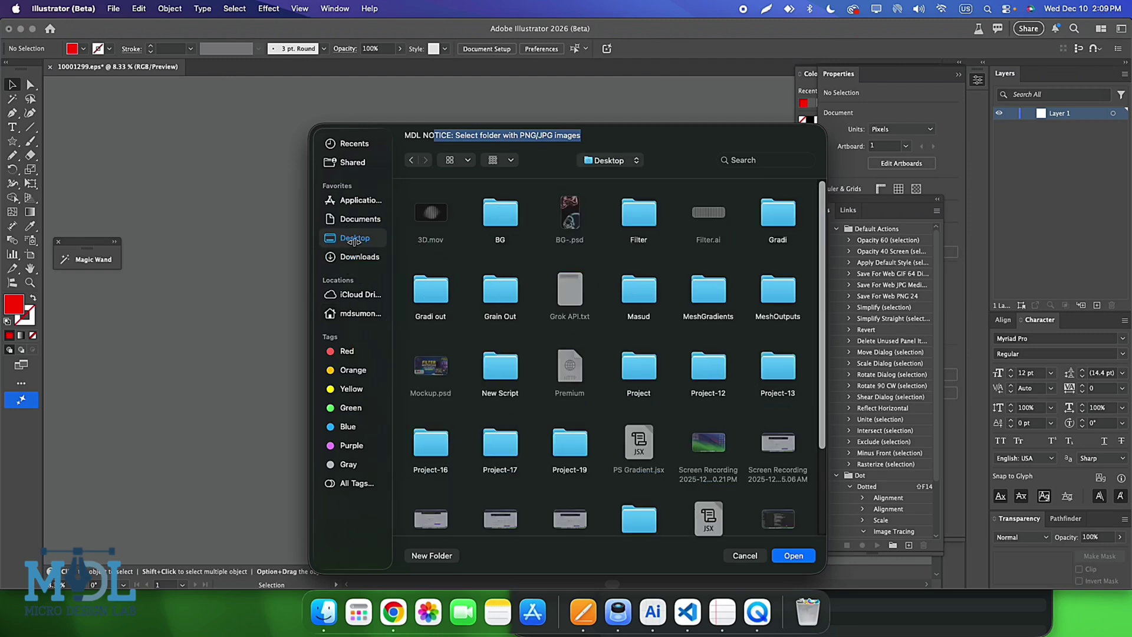
pyautogui.scroll(-1, 596, 389)
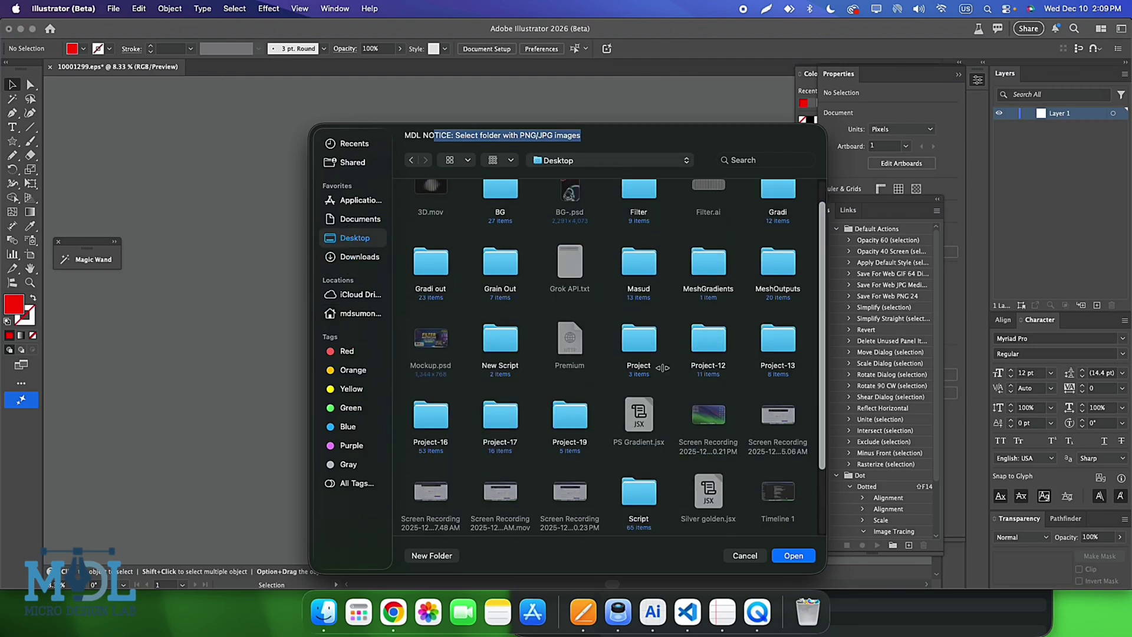
pyautogui.doubleClick(570, 416)
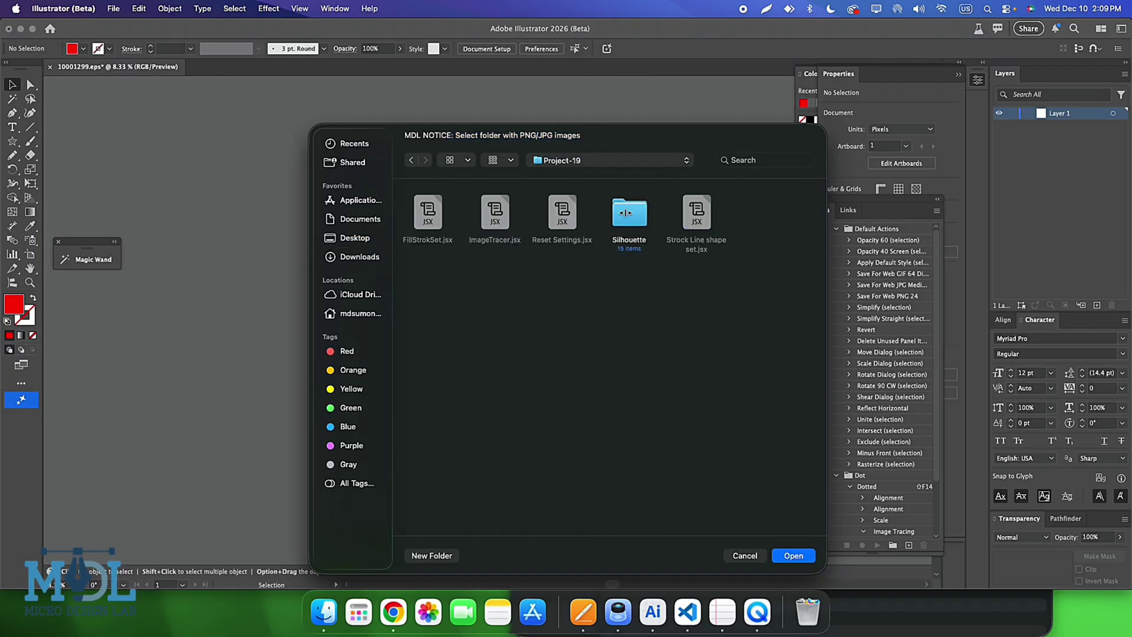
pyautogui.doubleClick(629, 213)
pyautogui.click(793, 556)
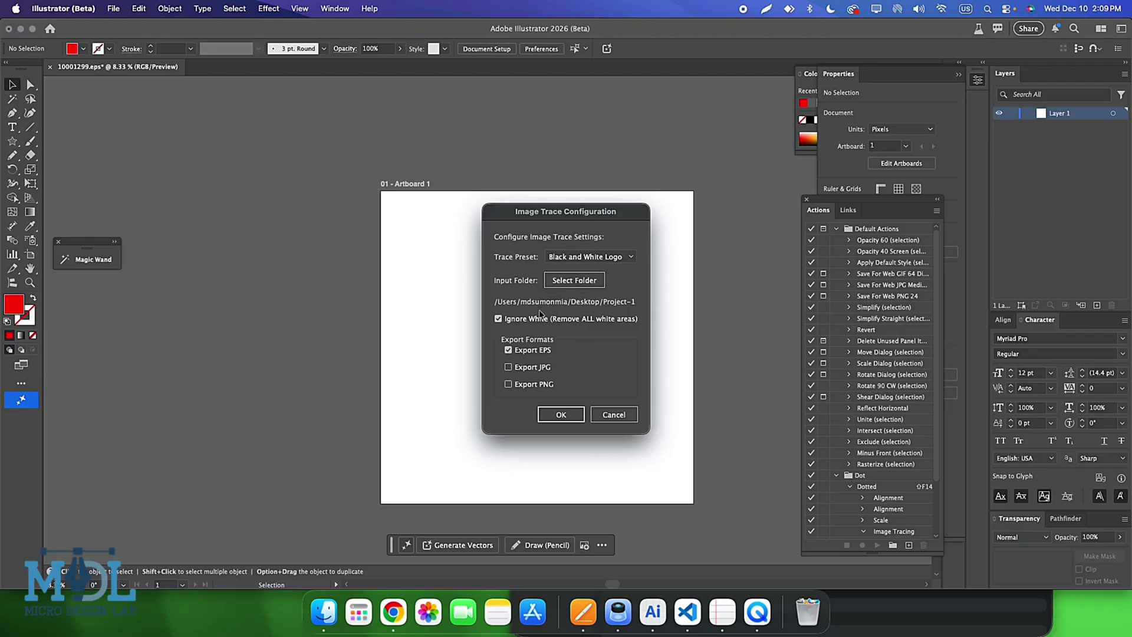
# Step: Batch-trace all 15 silhouettes with the Black and White Logo preset, exporting PNG and EPS
pyautogui.click(561, 415)
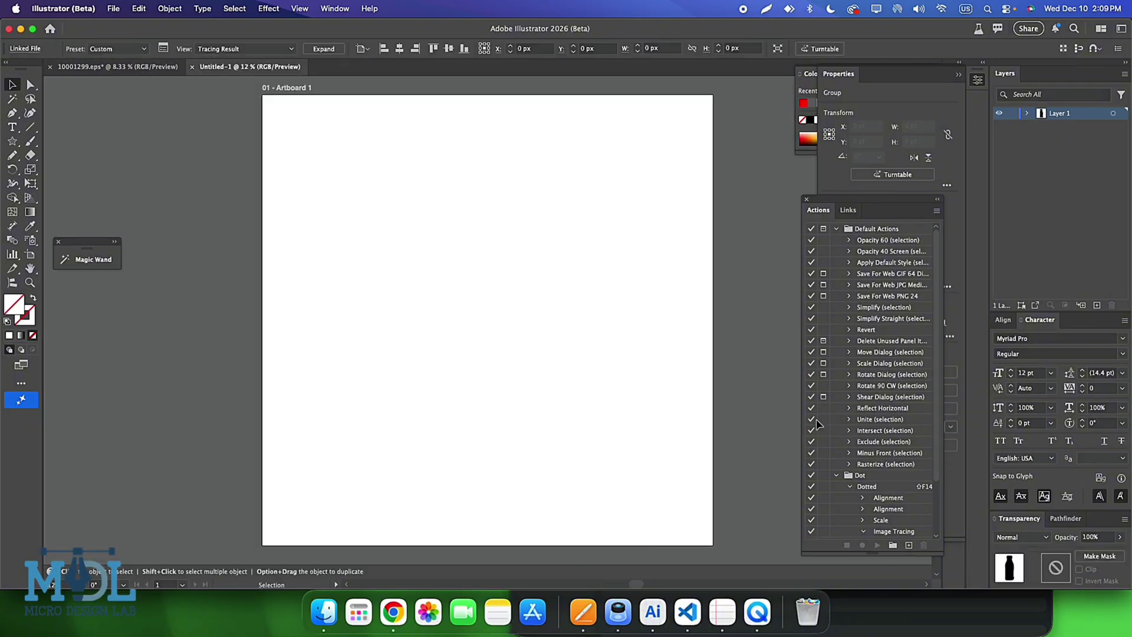
pyautogui.click(566, 292)
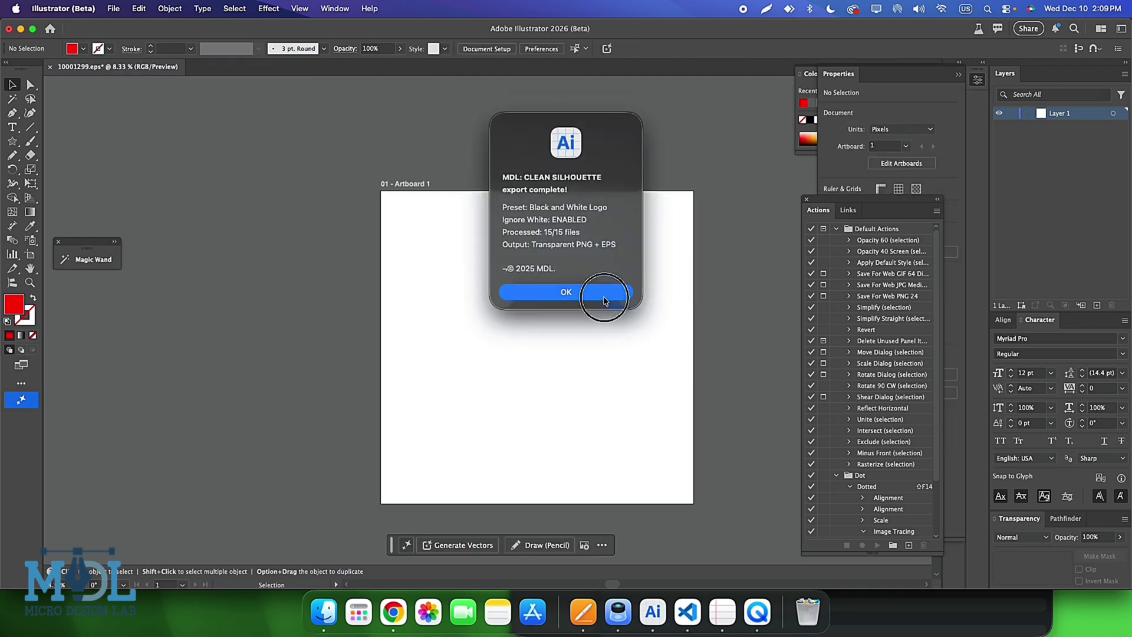
pyautogui.click(324, 612)
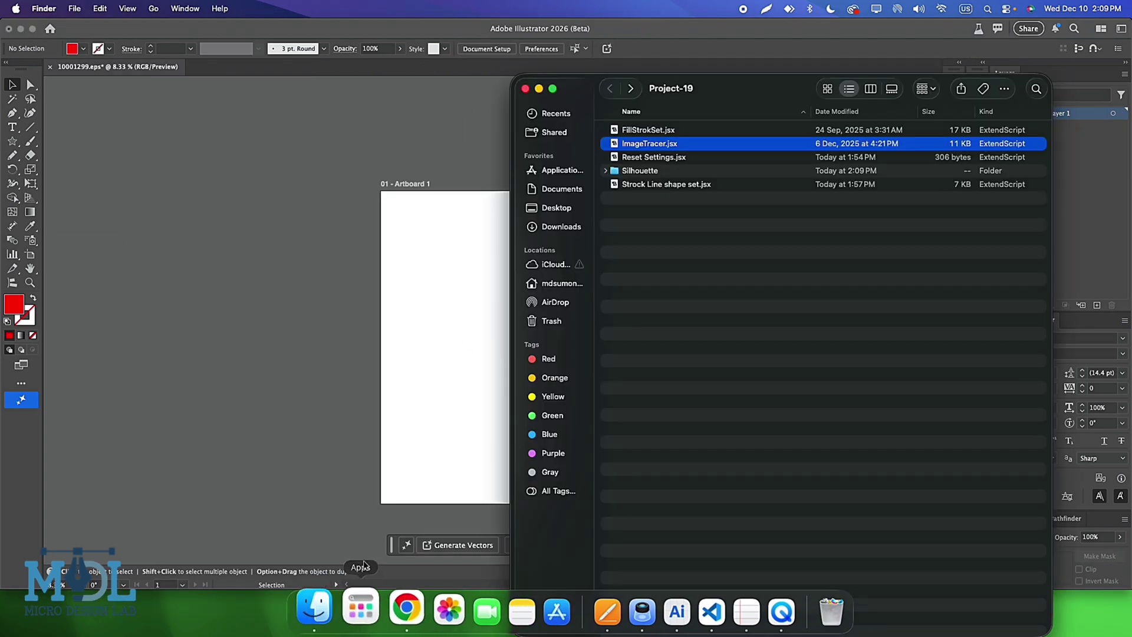
# Step: Open Silhouette > output in list view and copy all 15 Black_and_White_Logo EPS files
pyautogui.click(656, 183)
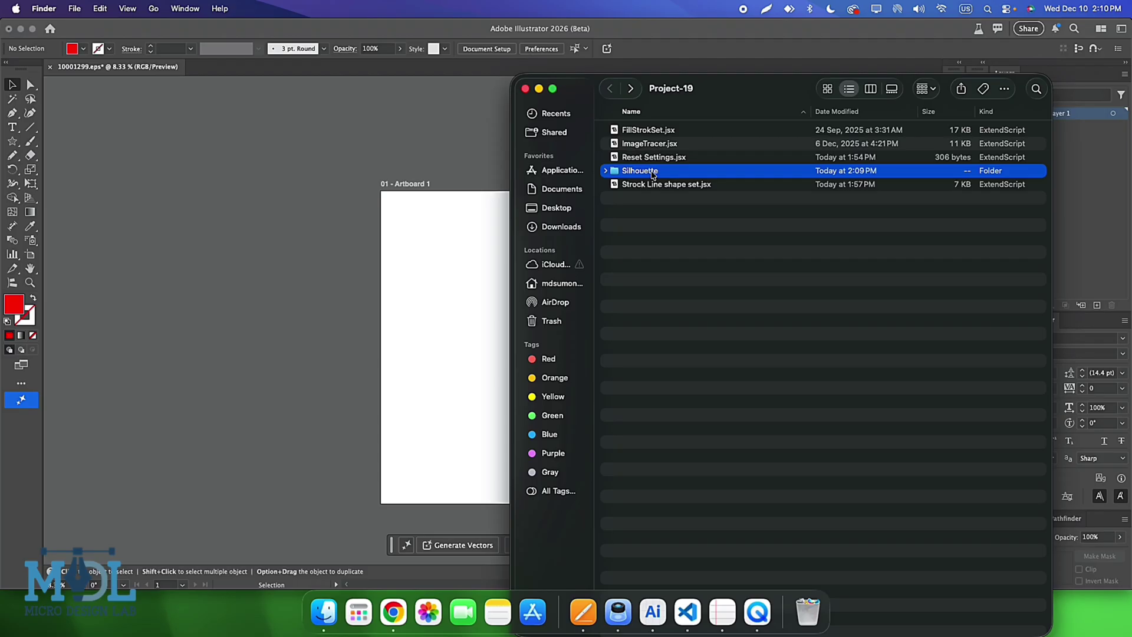
pyautogui.doubleClick(654, 173)
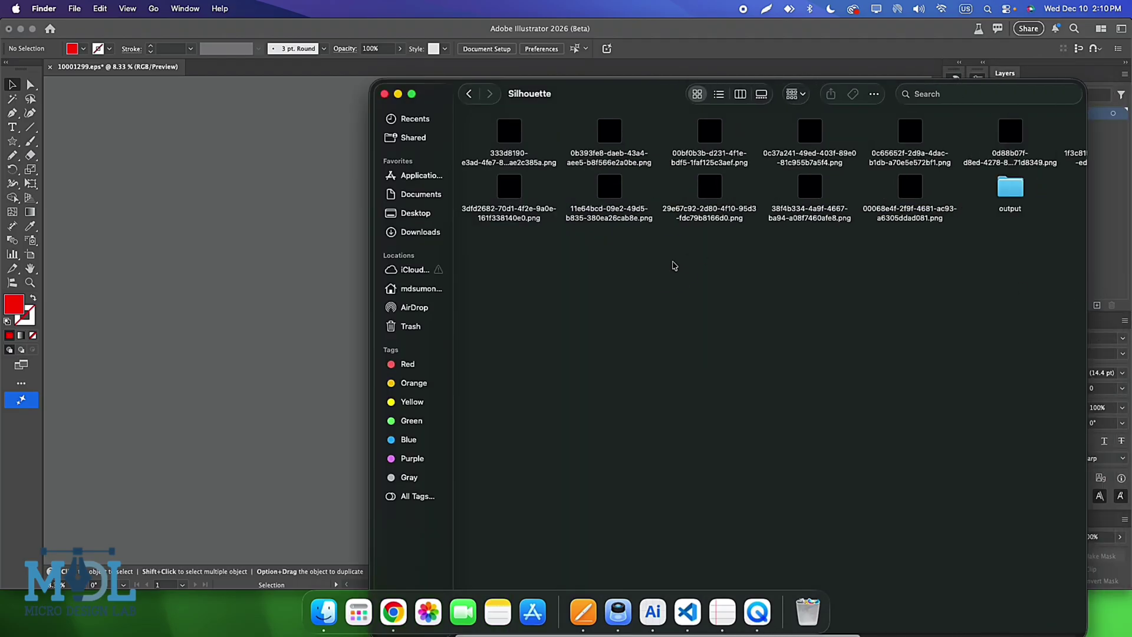
pyautogui.rightClick(674, 265)
pyautogui.doubleClick(725, 93)
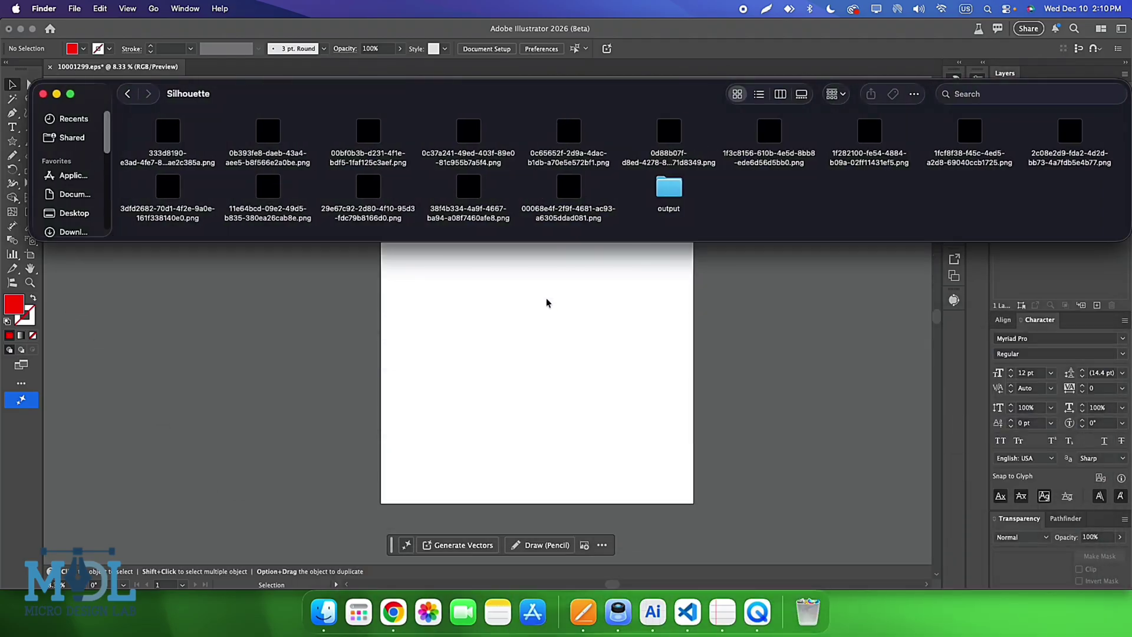
pyautogui.click(759, 94)
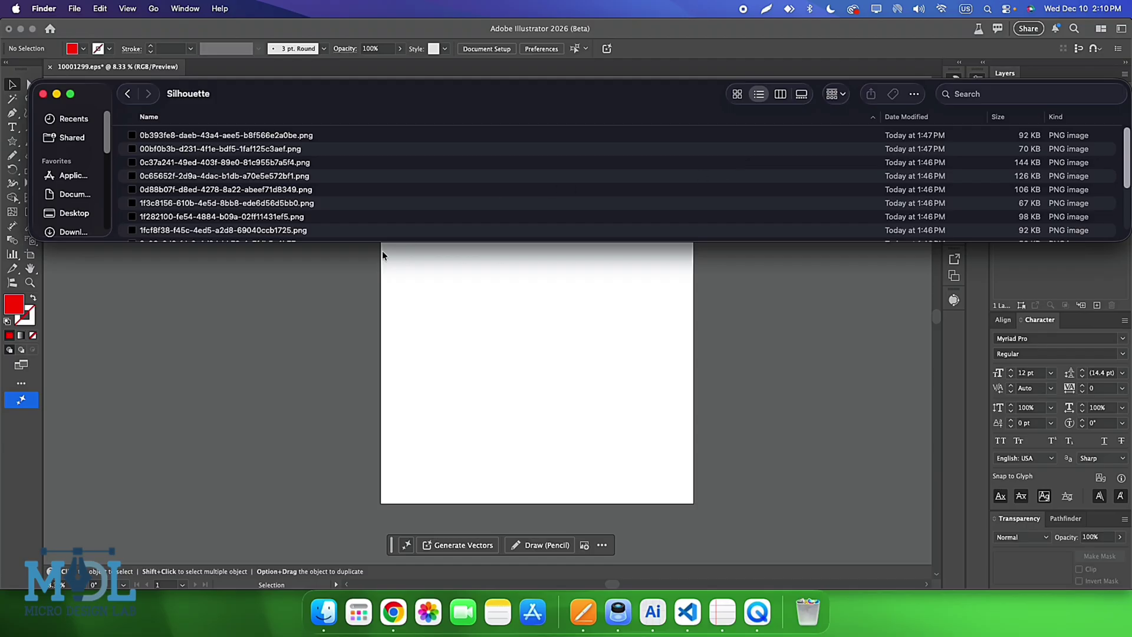
pyautogui.doubleClick(291, 89)
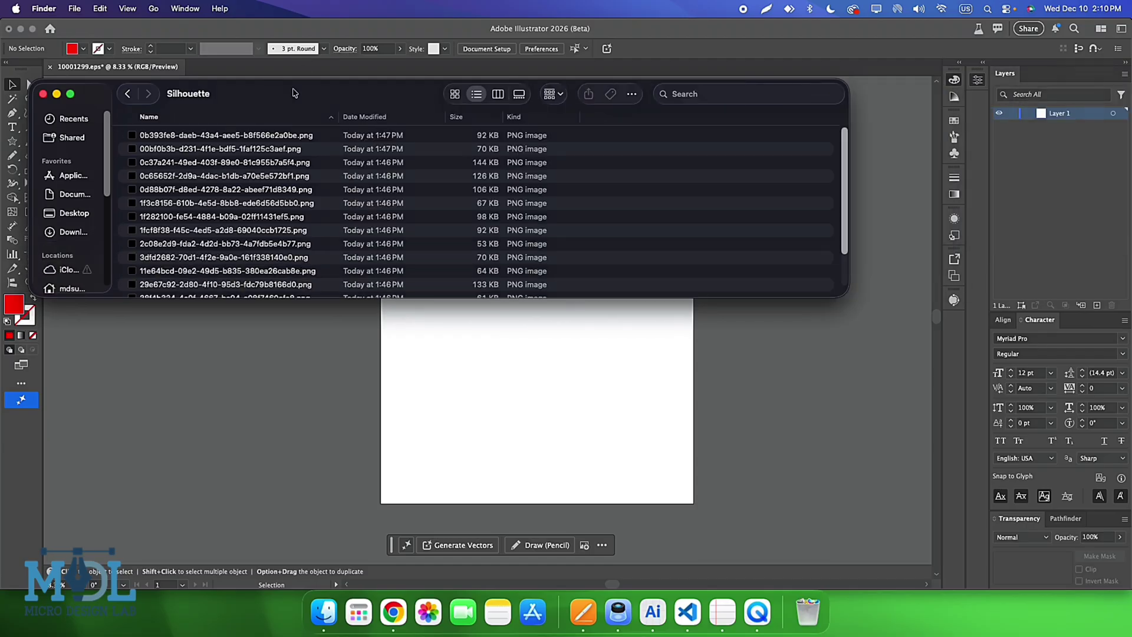
pyautogui.moveTo(291, 88); pyautogui.dragTo(835, 98)
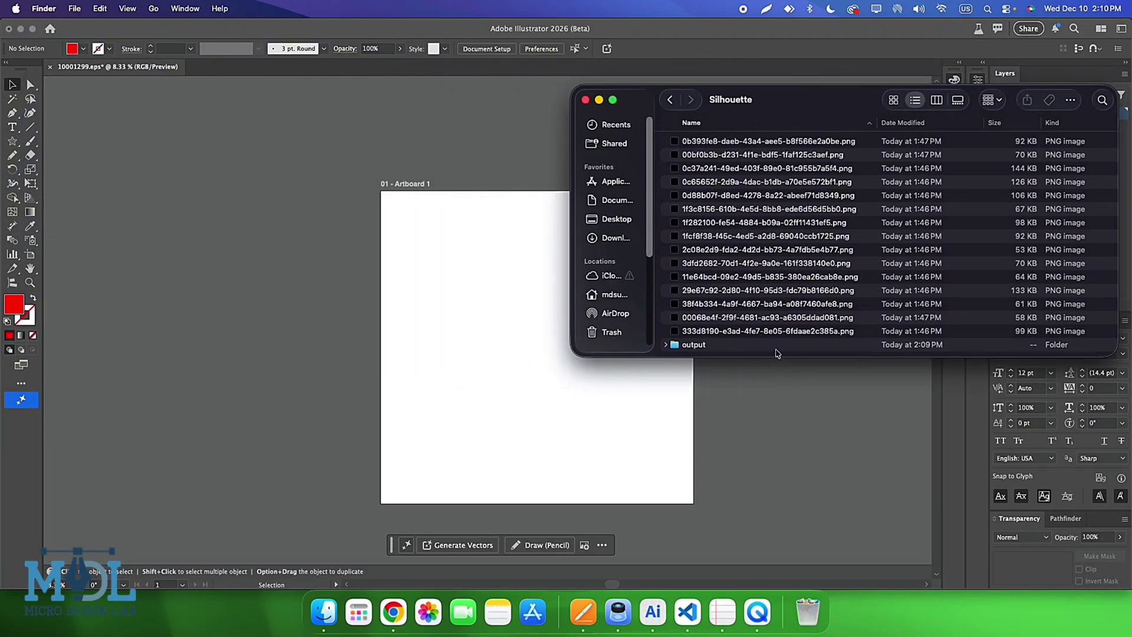
pyautogui.doubleClick(777, 352)
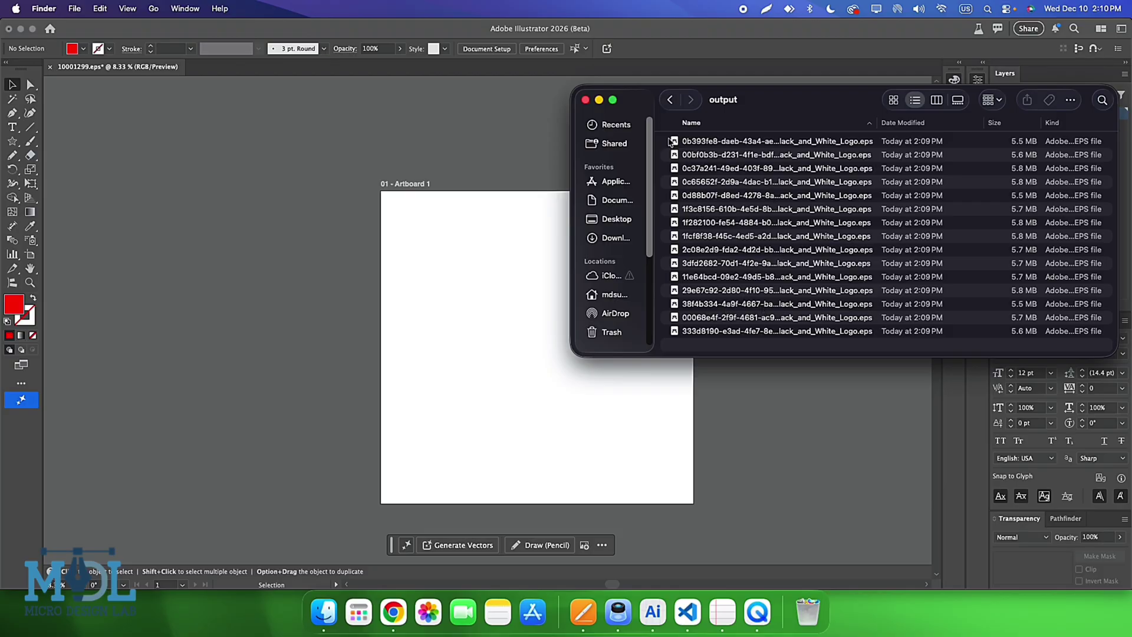
pyautogui.moveTo(665, 142); pyautogui.dragTo(736, 340)
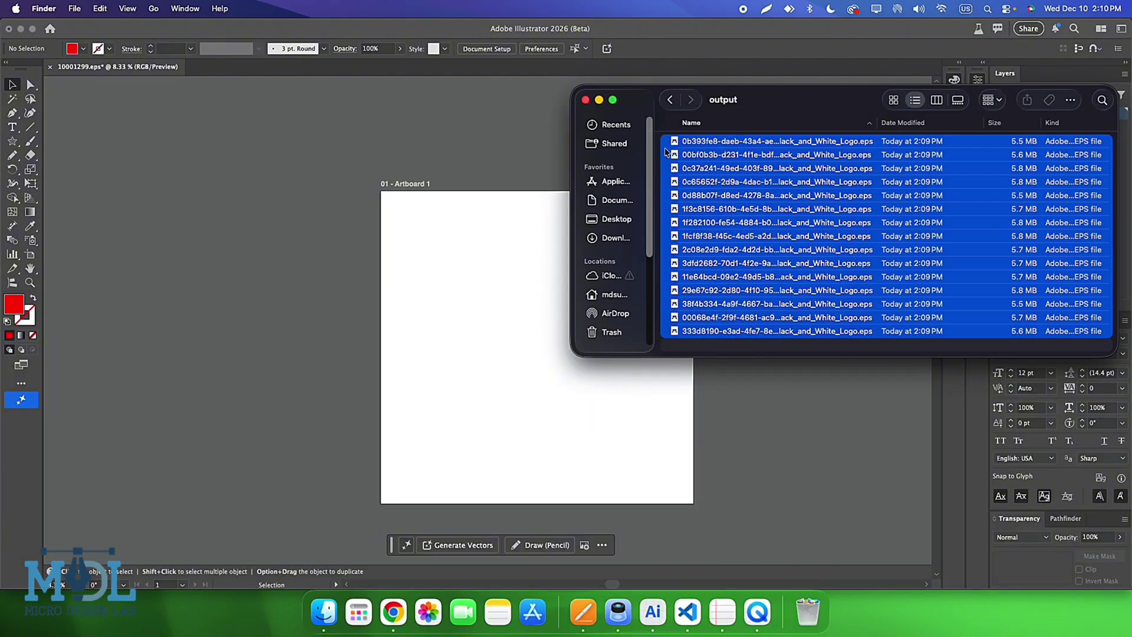
# Step: Create a new EPS folder in Project-19 and paste the 15 EPS files into it
pyautogui.click(668, 101)
pyautogui.rightClick(687, 269)
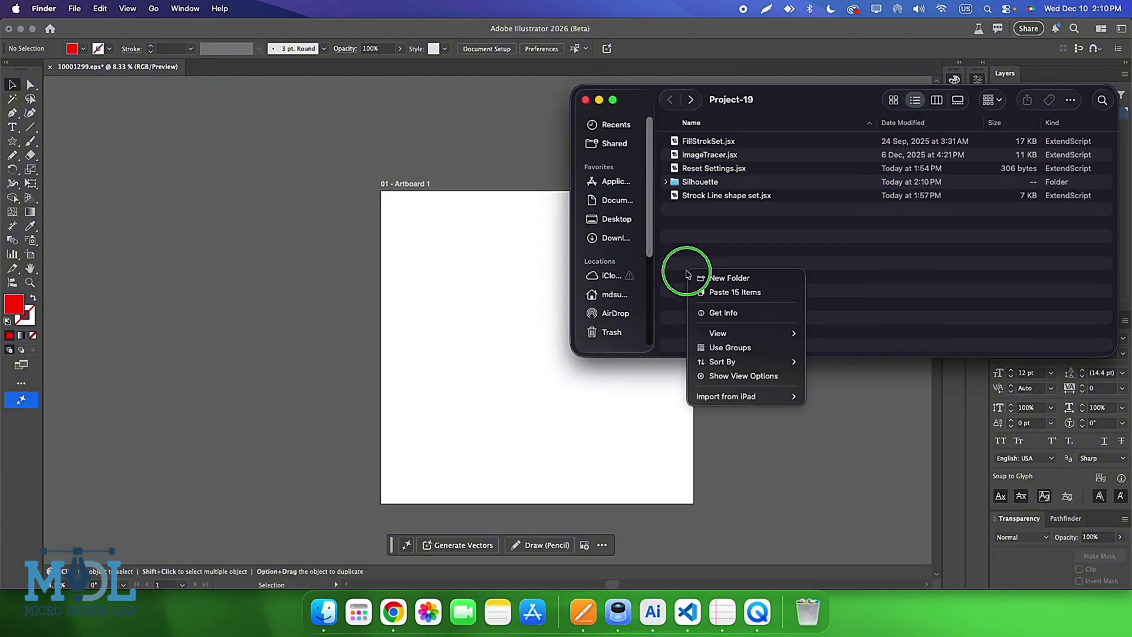
pyautogui.click(744, 284)
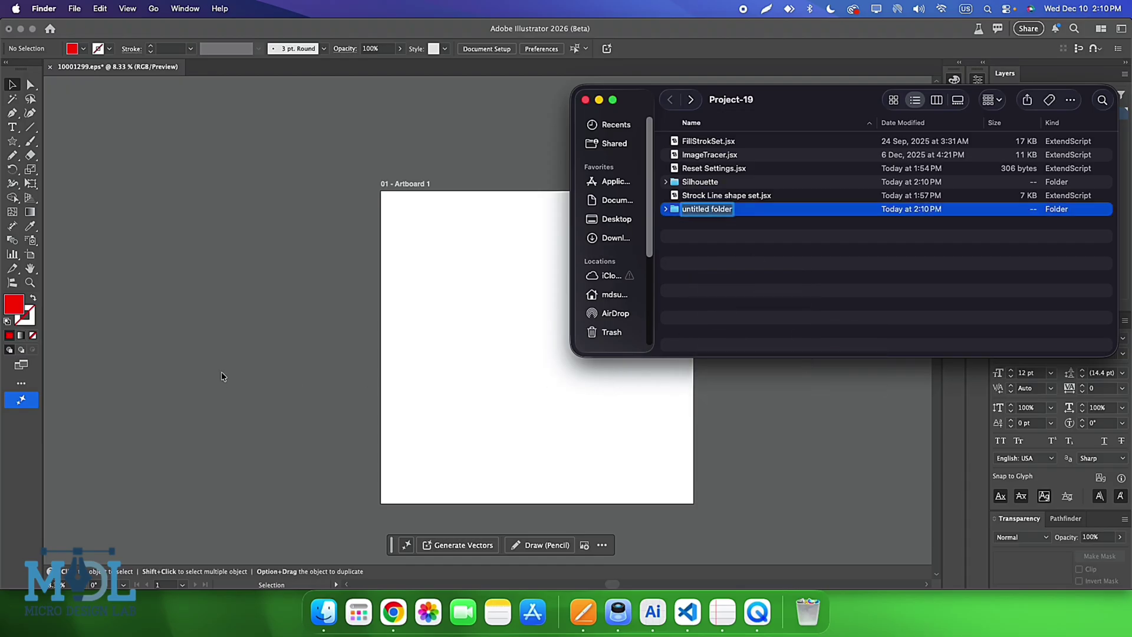
pyautogui.write('EPS')
pyautogui.press('Return')
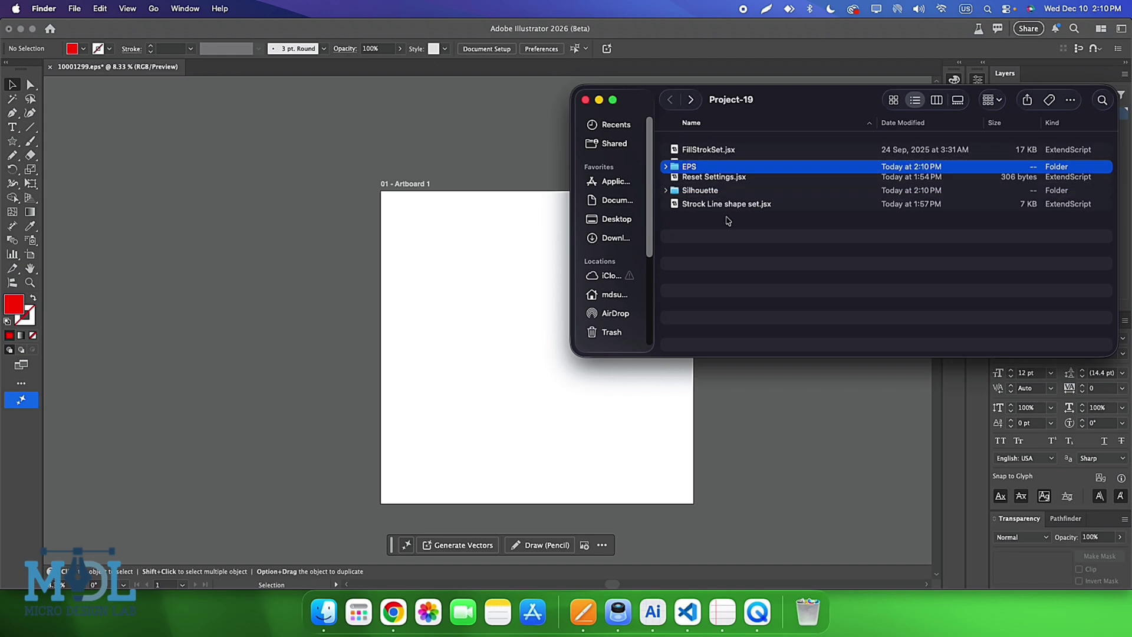
pyautogui.doubleClick(728, 144)
pyautogui.press('super+v')
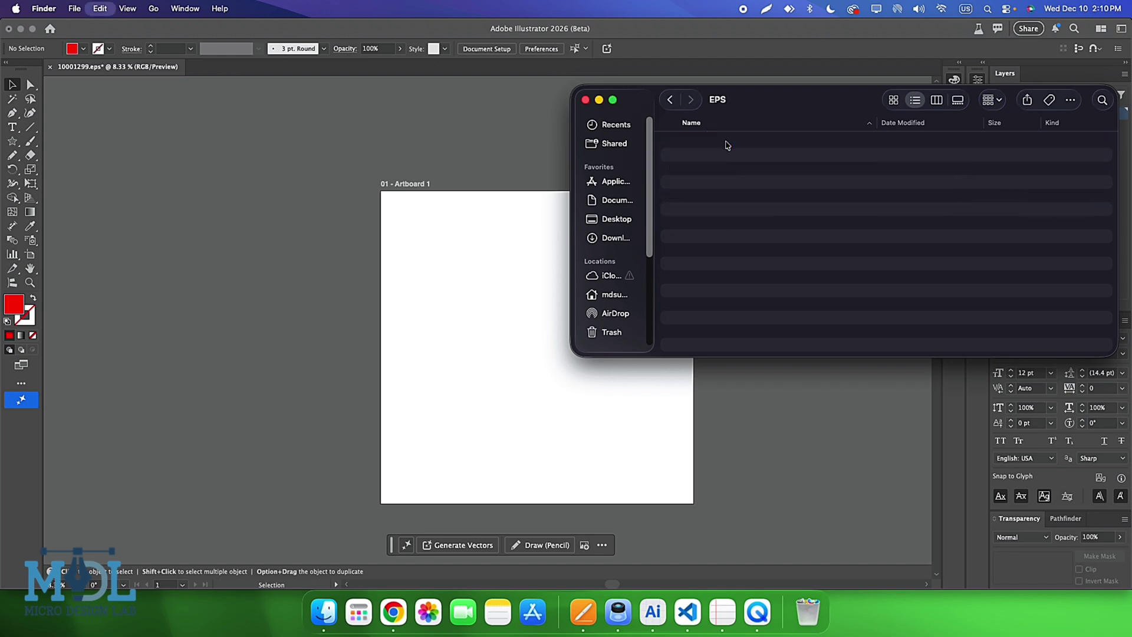
# Step: Delete the Silhouette folder, then open the first EPS file from the EPS folder in Illustrator
pyautogui.click(668, 100)
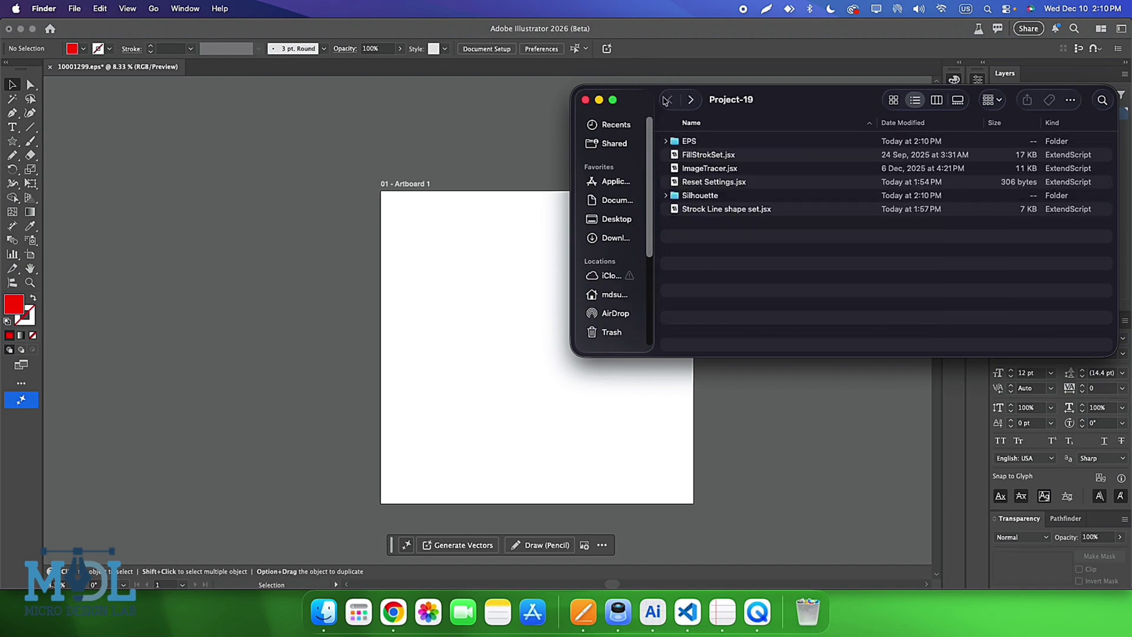
pyautogui.click(702, 196)
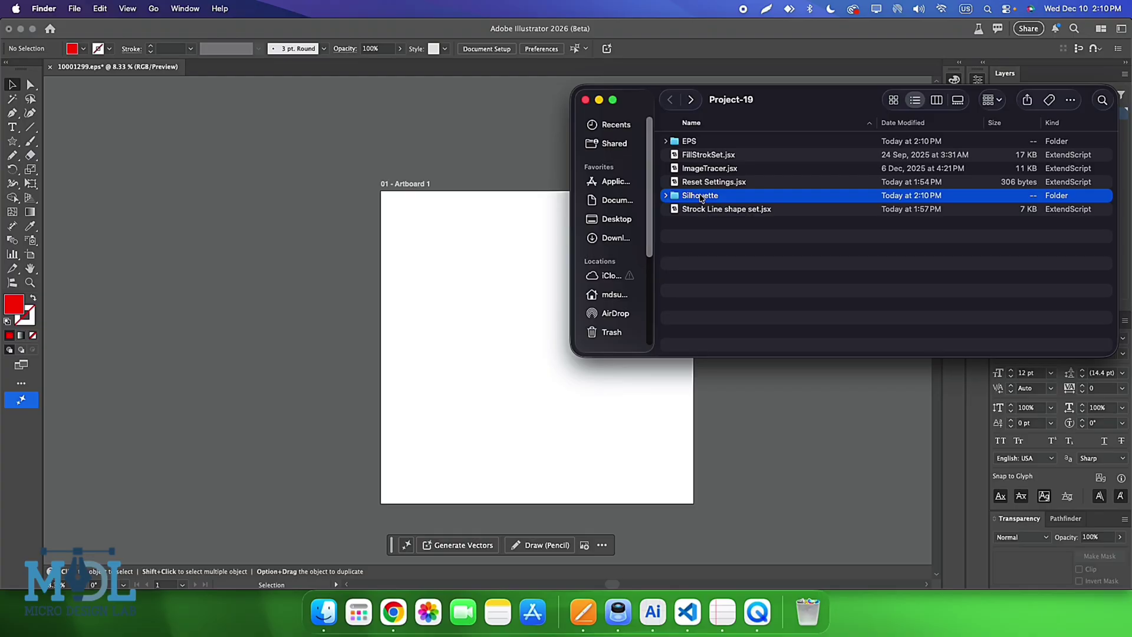
pyautogui.press('super+BackSpace')
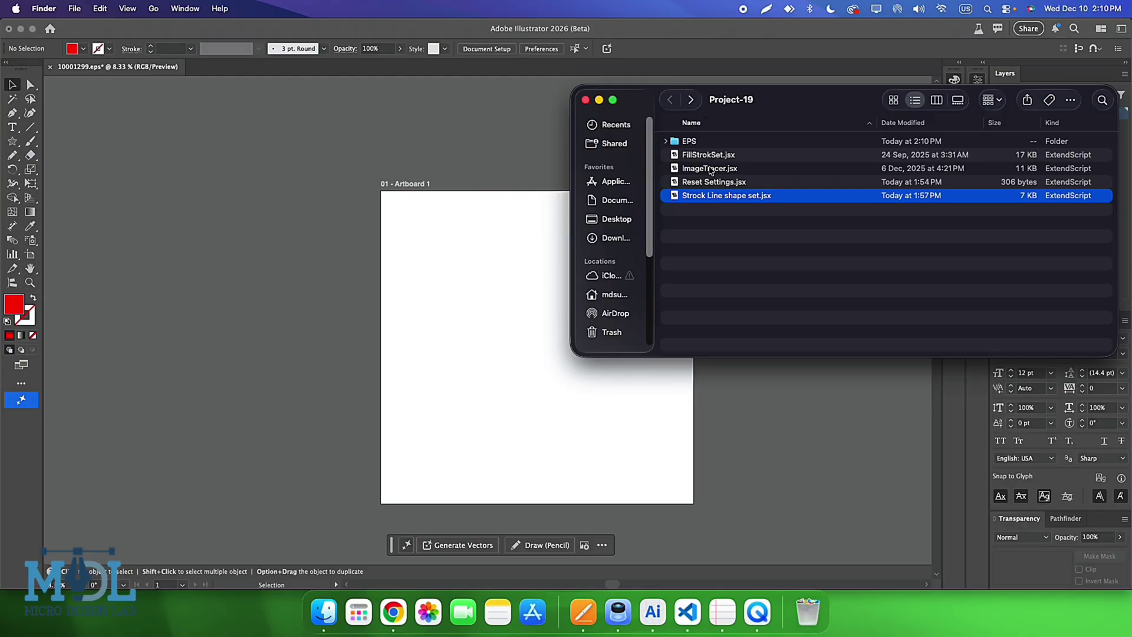
pyautogui.click(708, 211)
pyautogui.click(693, 196)
pyautogui.doubleClick(708, 142)
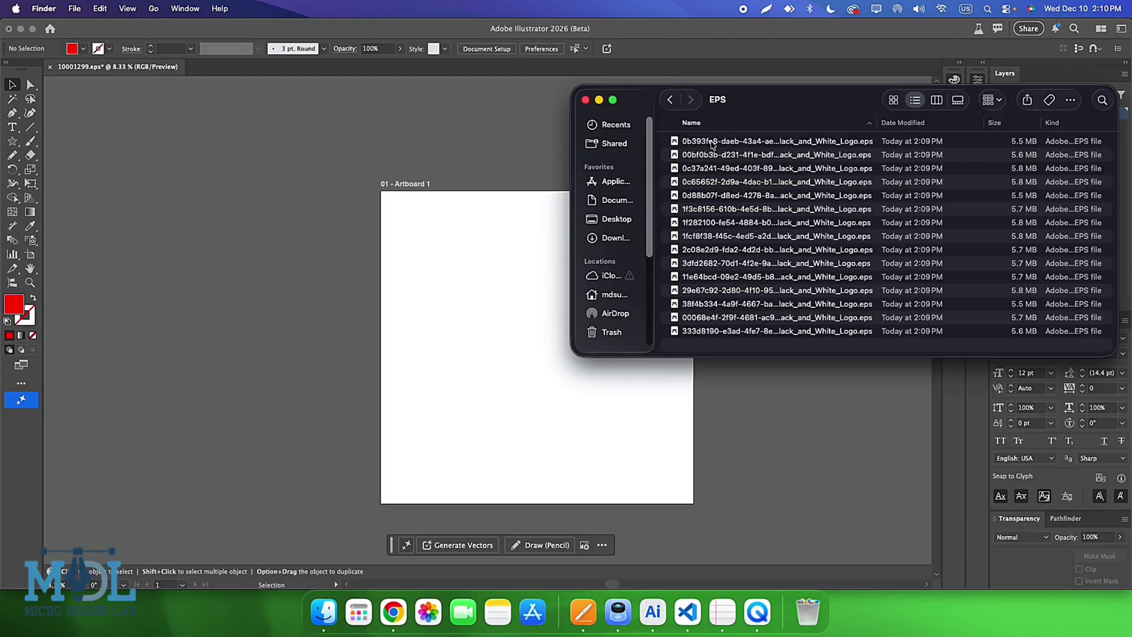
pyautogui.moveTo(711, 141); pyautogui.dragTo(295, 76)
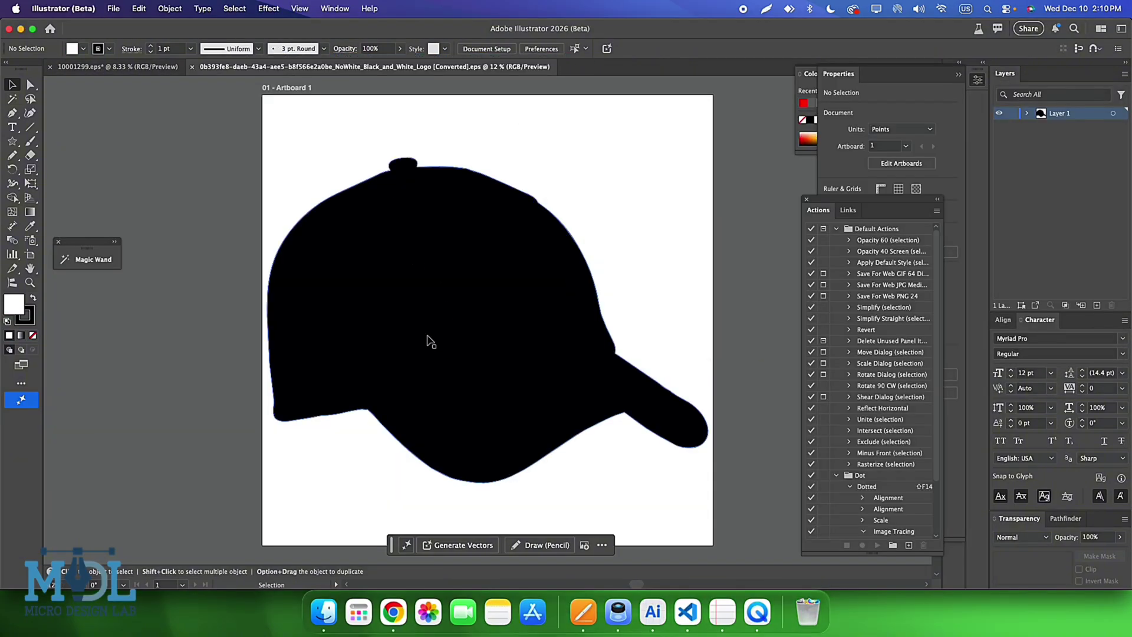
# Step: Run the Strock Line shape set script from Project-19 on the open black cap document
pyautogui.click(430, 342)
pyautogui.press('super+minus')
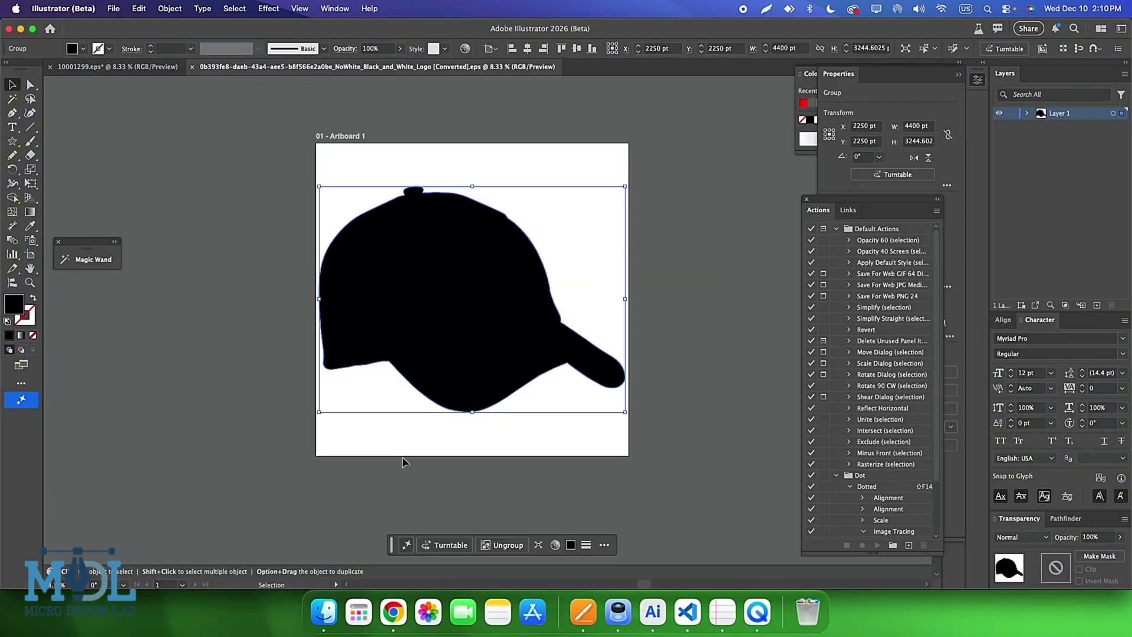
pyautogui.click(323, 612)
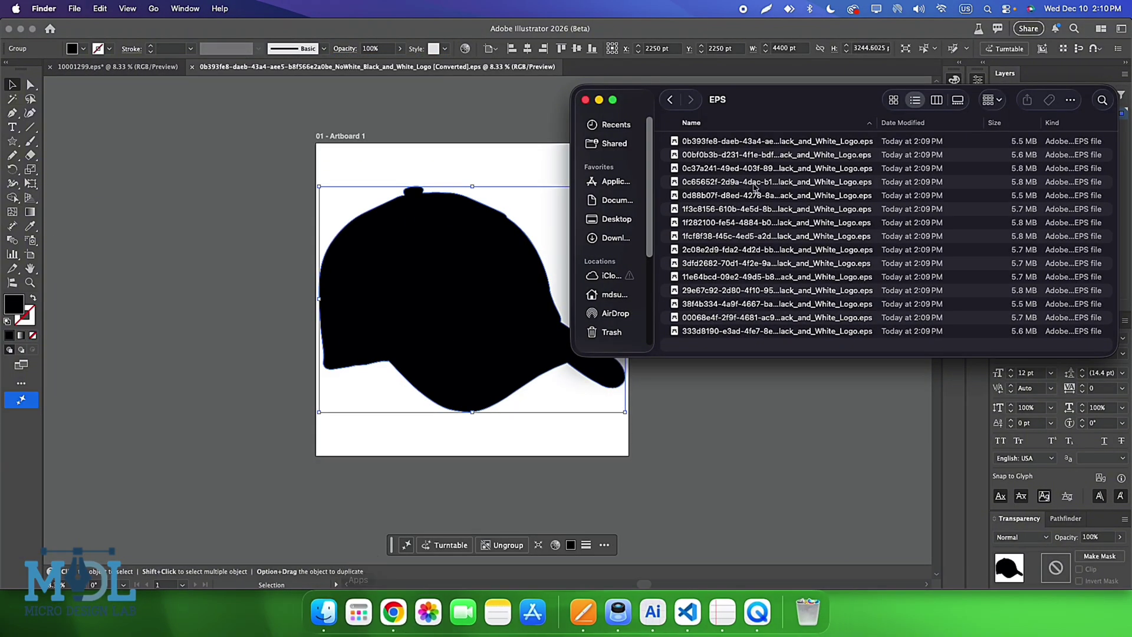
pyautogui.click(670, 100)
pyautogui.click(715, 191)
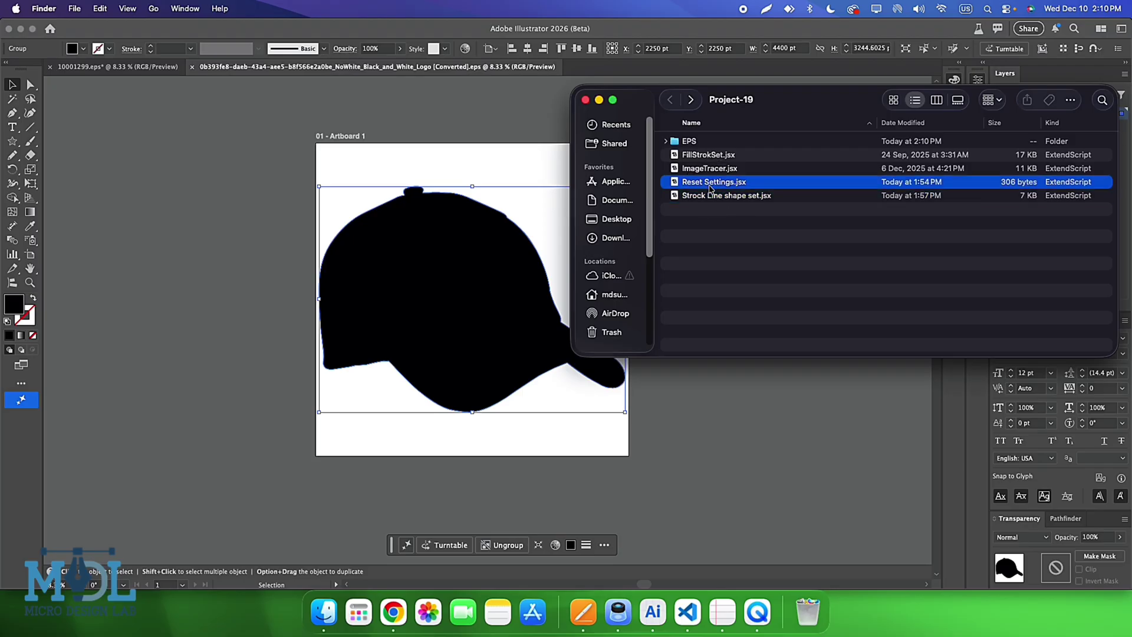
pyautogui.click(713, 197)
pyautogui.moveTo(708, 200); pyautogui.dragTo(381, 247)
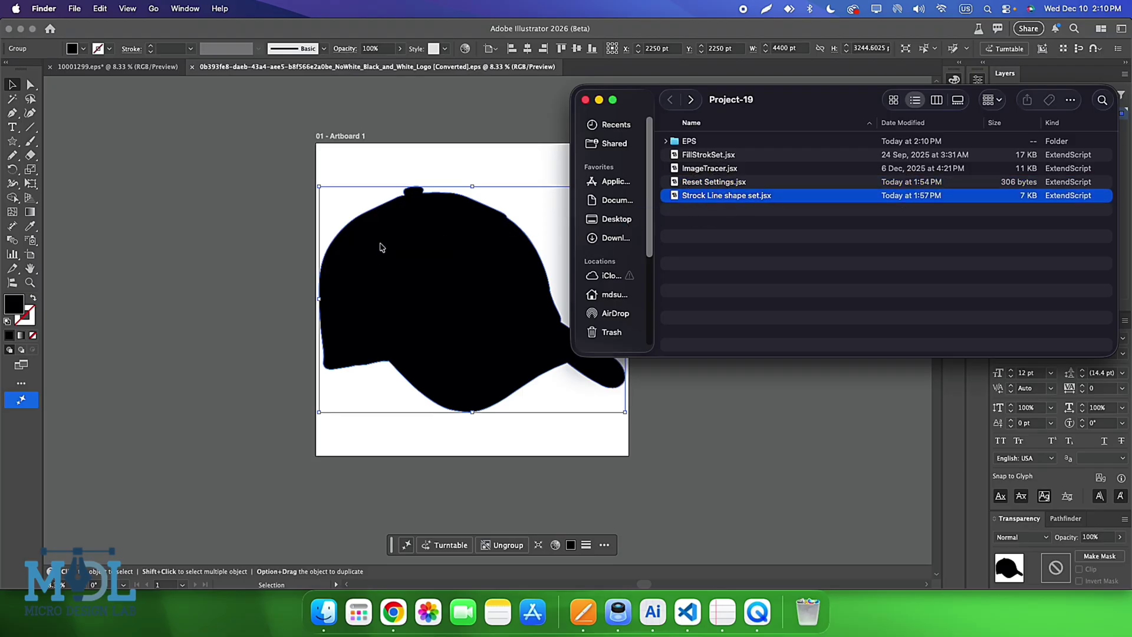
pyautogui.click(644, 335)
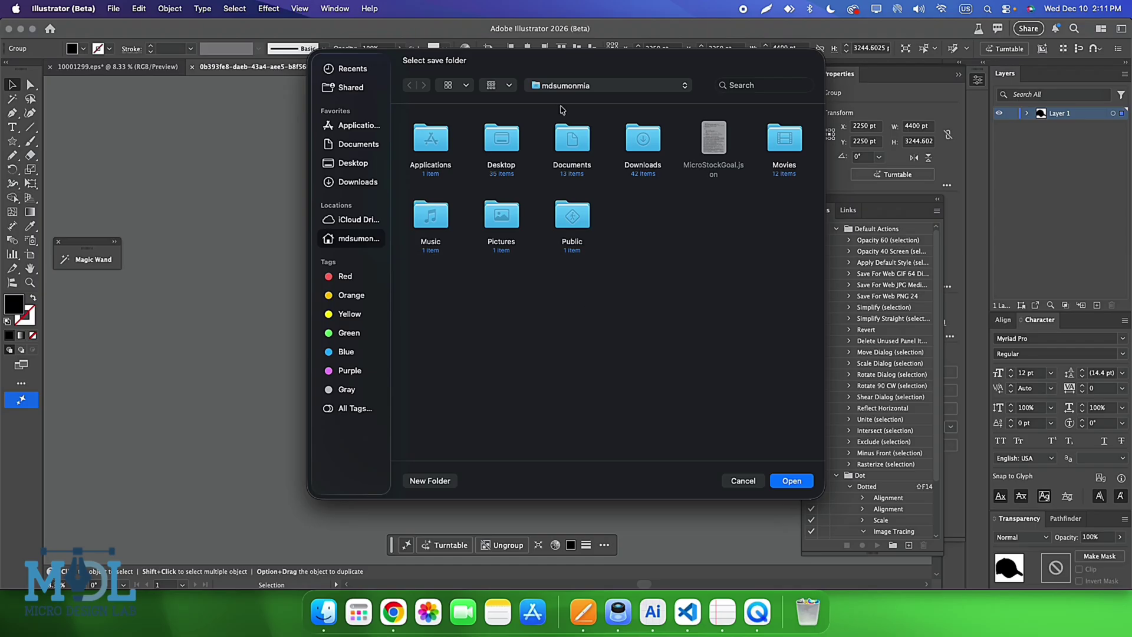
# Step: Choose Desktop > Project-19 > Single Out as the script's save folder
pyautogui.click(357, 186)
pyautogui.scroll(-3, 619, 401)
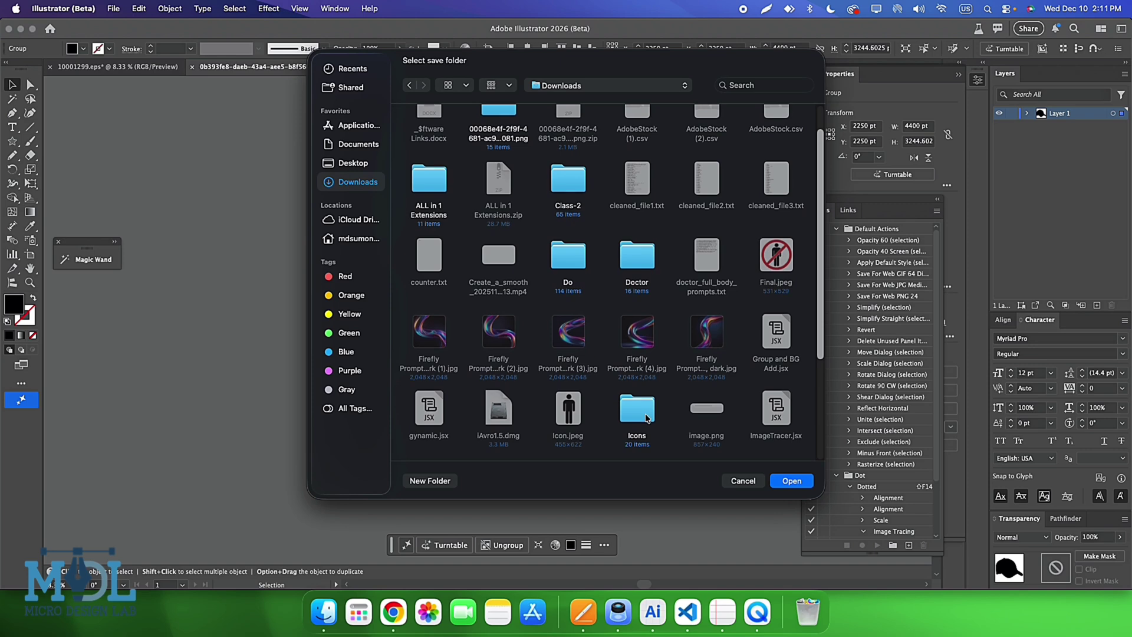
pyautogui.scroll(-3, 589, 406)
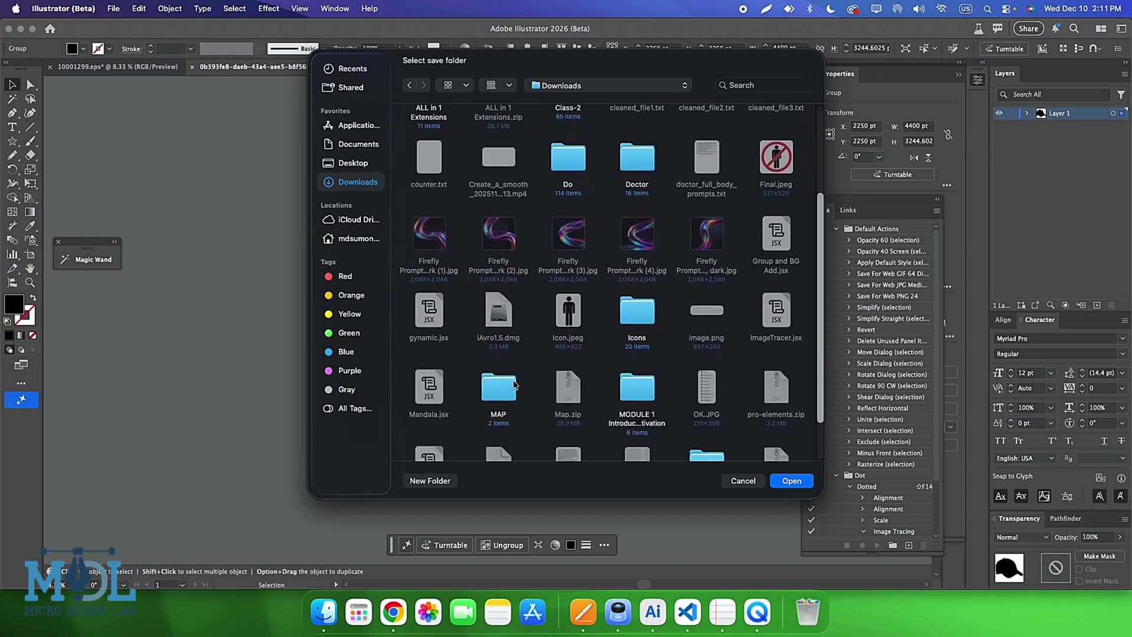
pyautogui.scroll(-1, 514, 385)
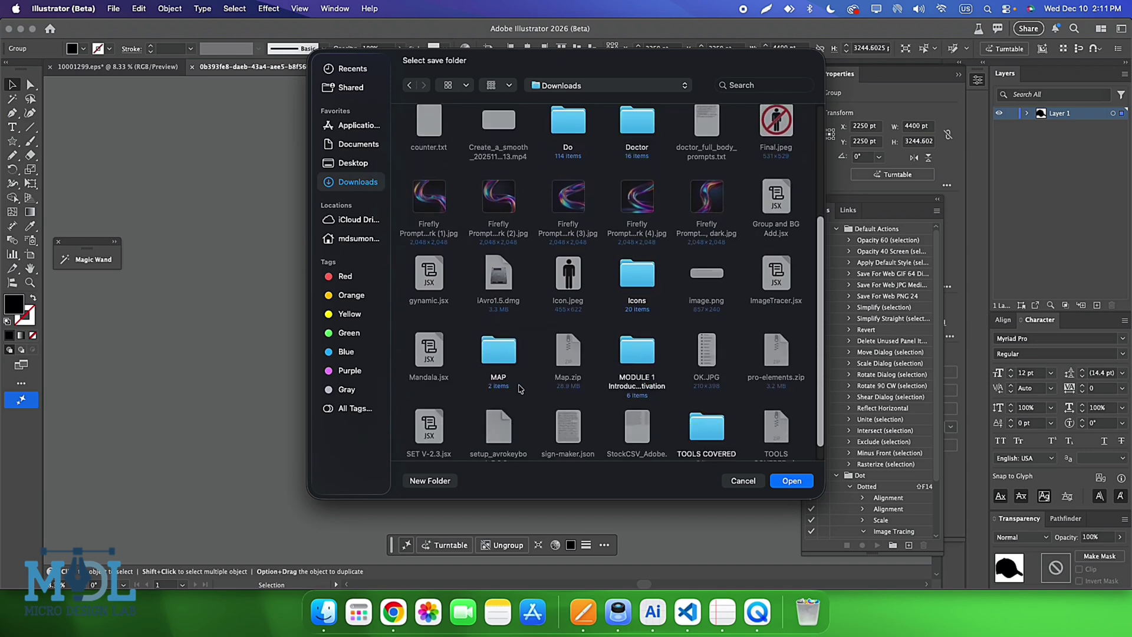
pyautogui.click(353, 164)
pyautogui.scroll(-5, 651, 352)
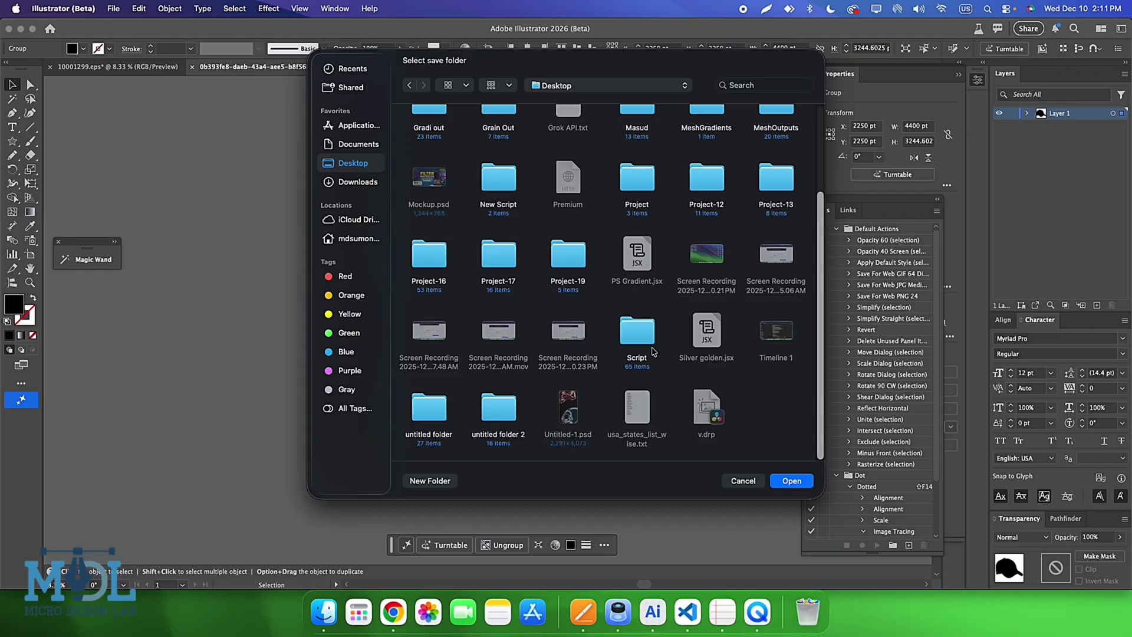
pyautogui.doubleClick(572, 258)
pyautogui.rightClick(507, 243)
pyautogui.click(537, 250)
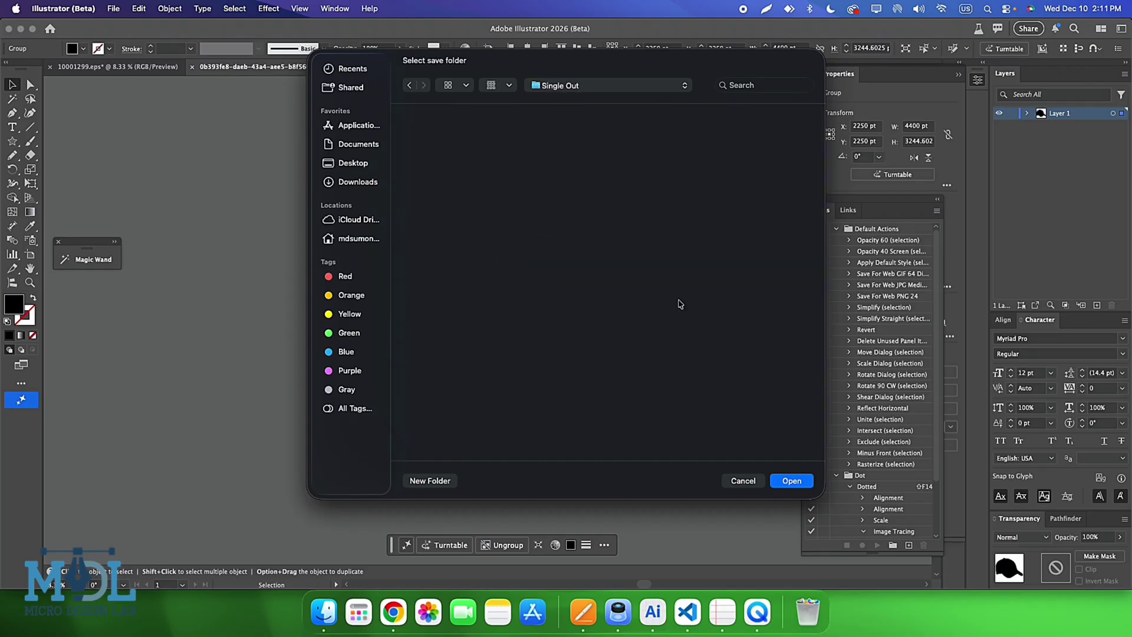
pyautogui.click(777, 482)
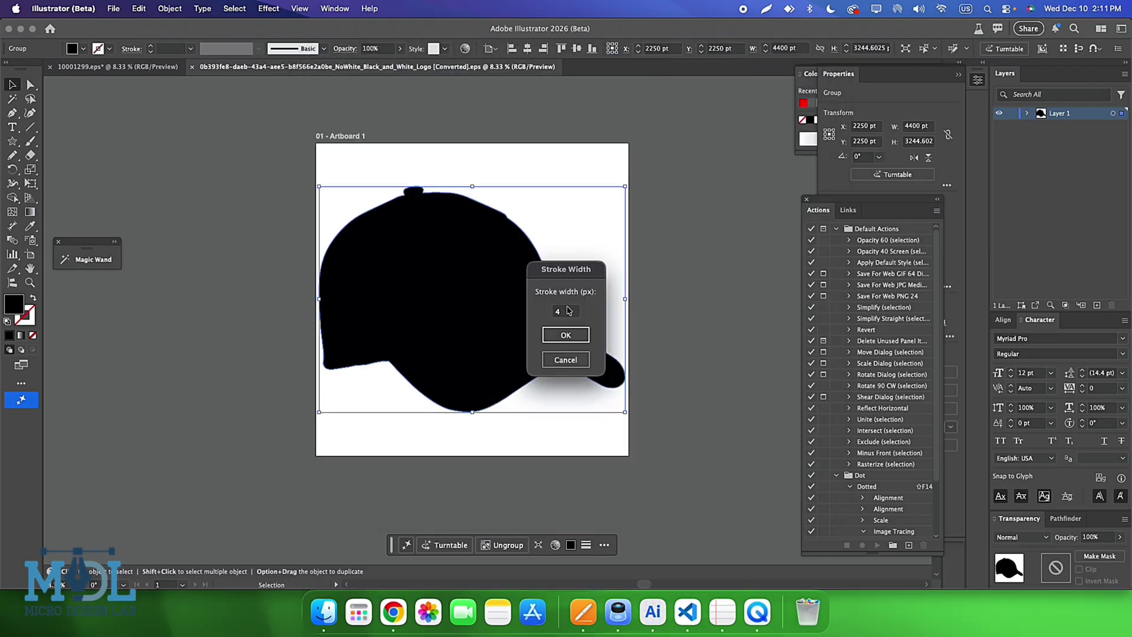
# Step: Set the stroke width to 15 px and acknowledge the saved EPS/JPG notice
pyautogui.moveTo(570, 276); pyautogui.dragTo(697, 247)
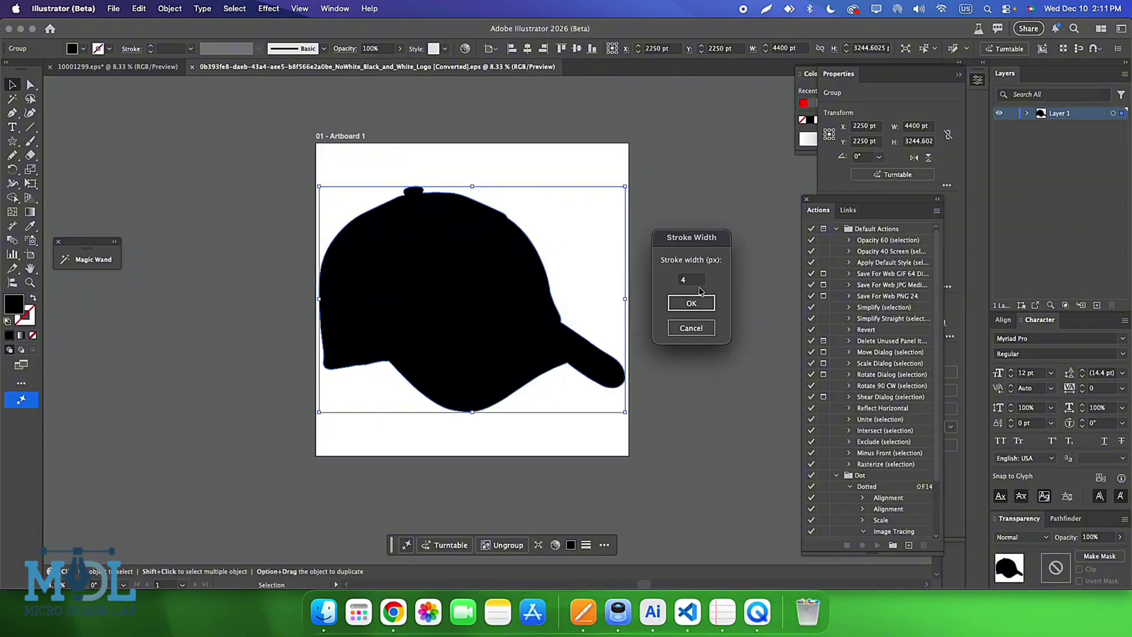
pyautogui.doubleClick(696, 281)
pyautogui.write('15')
pyautogui.click(711, 302)
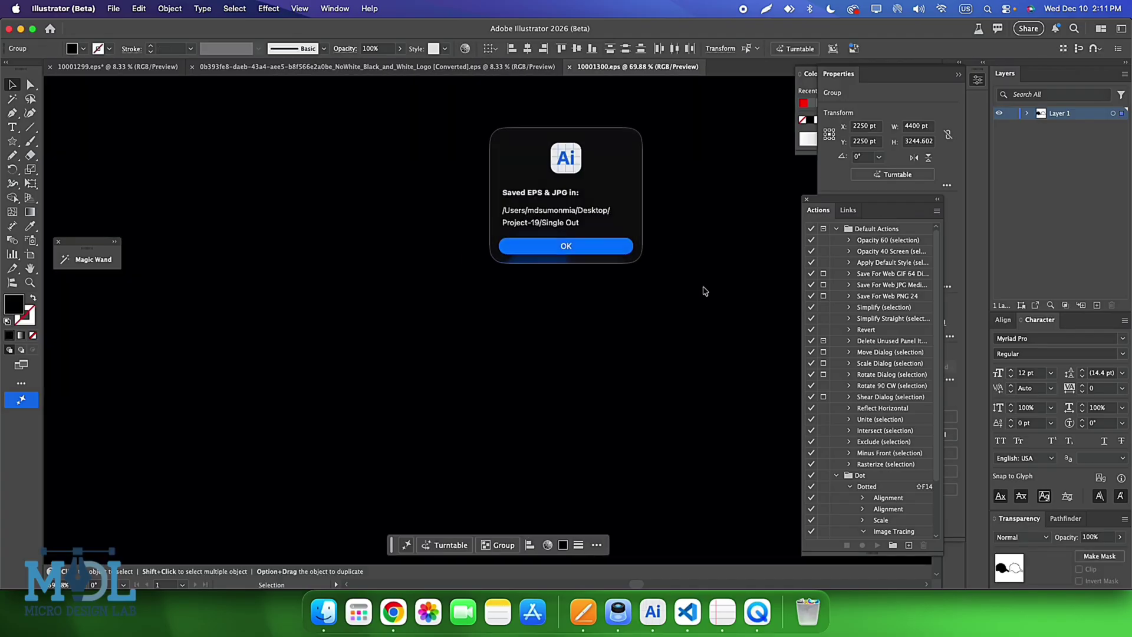
pyautogui.click(569, 245)
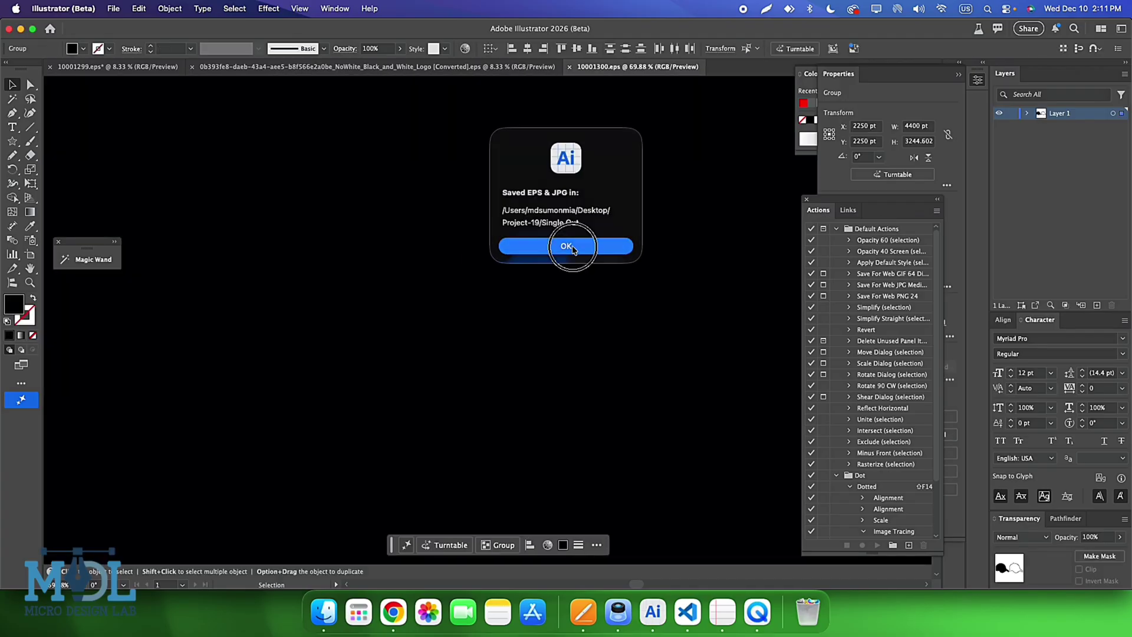
pyautogui.click(324, 612)
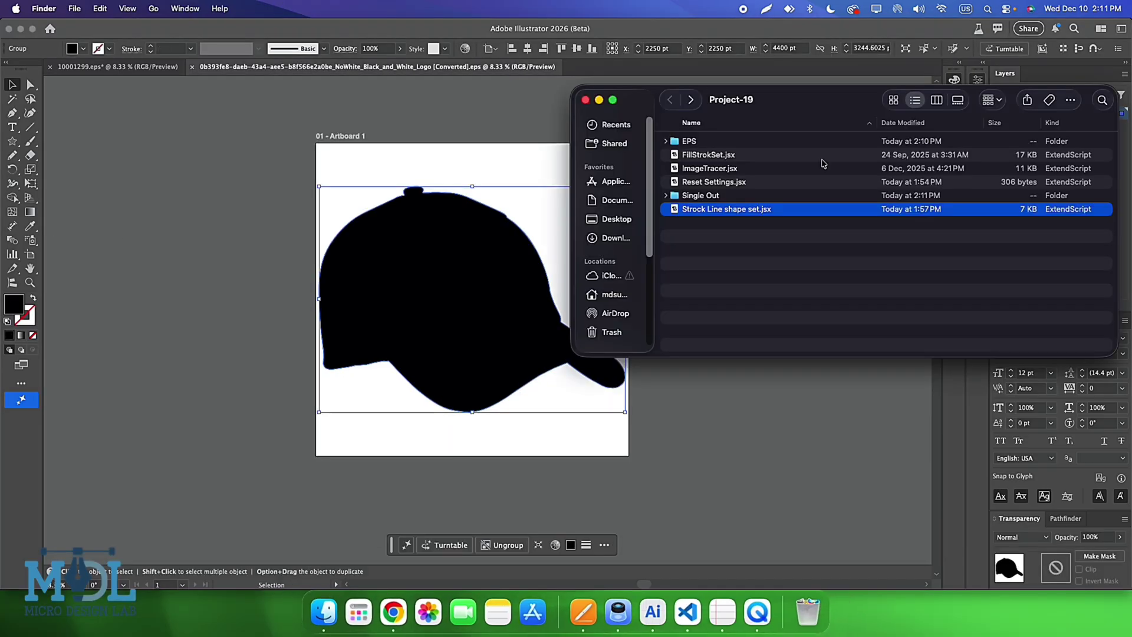
pyautogui.click(693, 195)
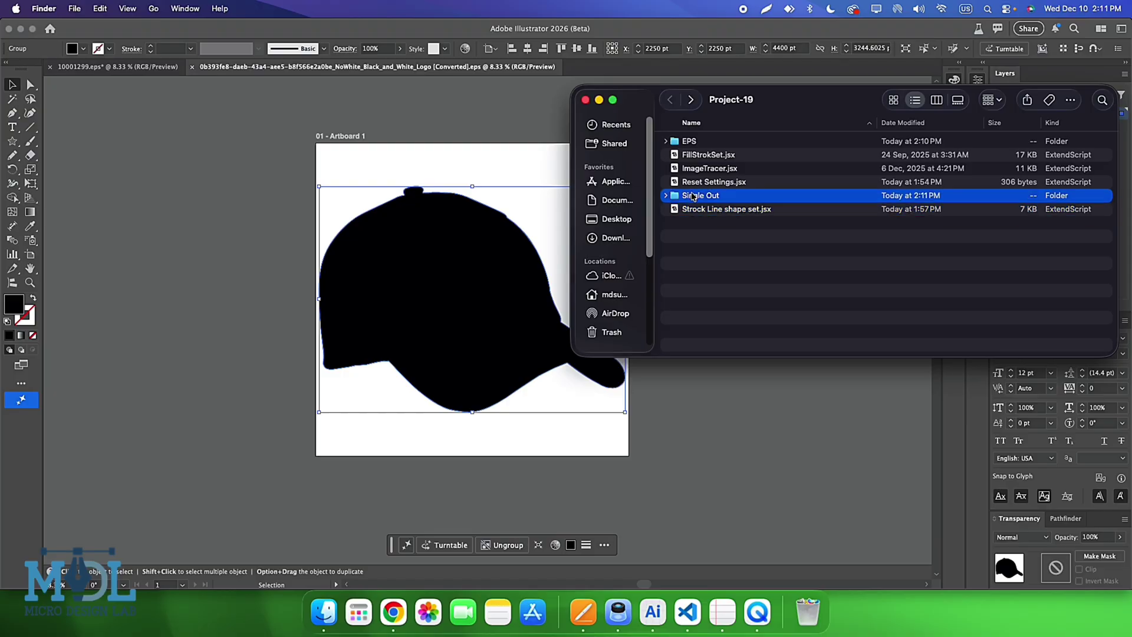
pyautogui.doubleClick(693, 195)
pyautogui.doubleClick(706, 155)
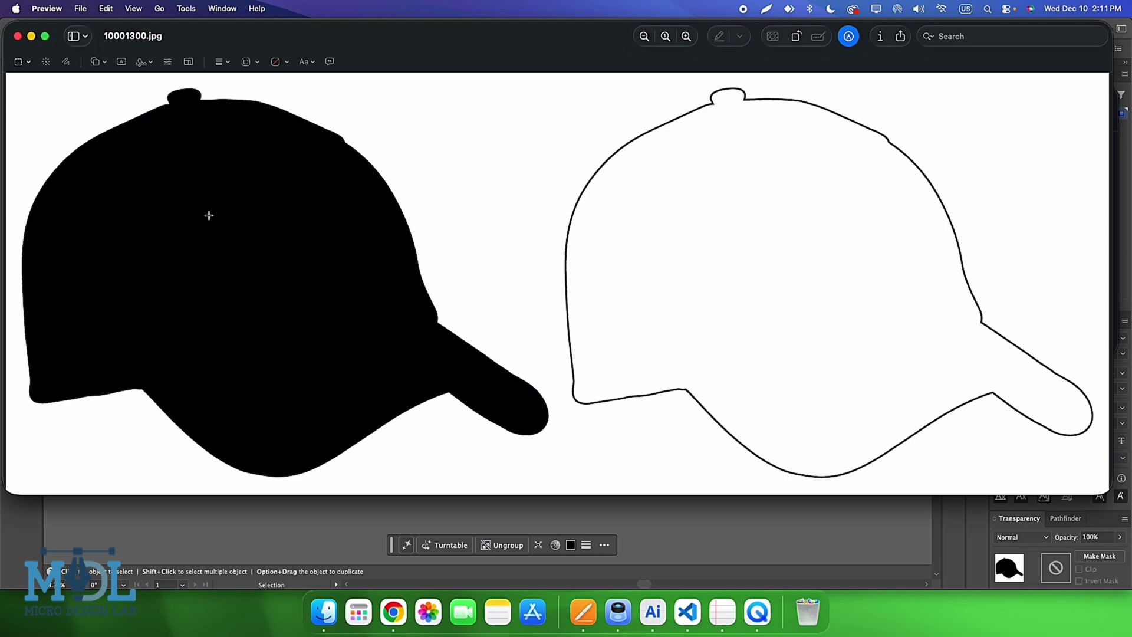
pyautogui.click(22, 37)
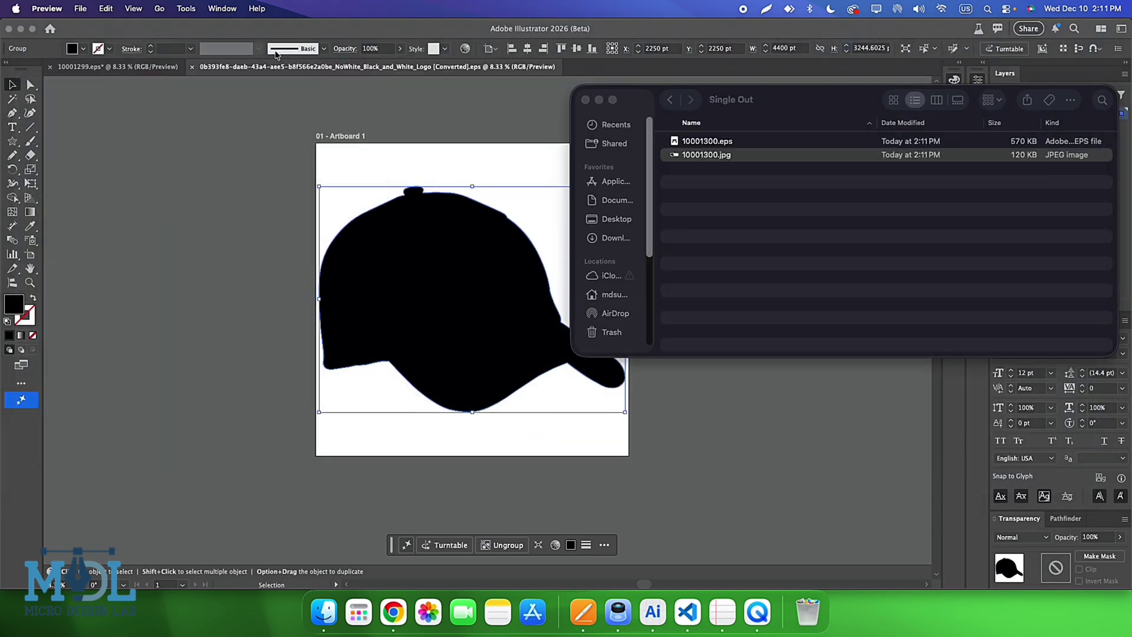
pyautogui.click(670, 99)
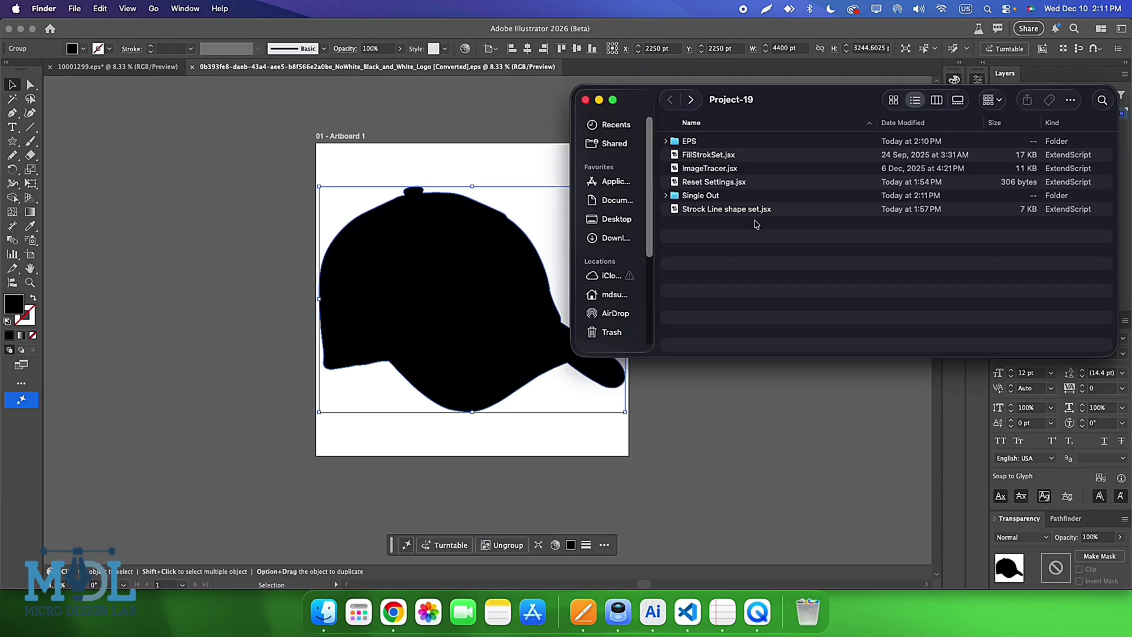
pyautogui.click(701, 157)
# Step: Close the cap document and start the FillStrokSet batch script
pyautogui.click(454, 296)
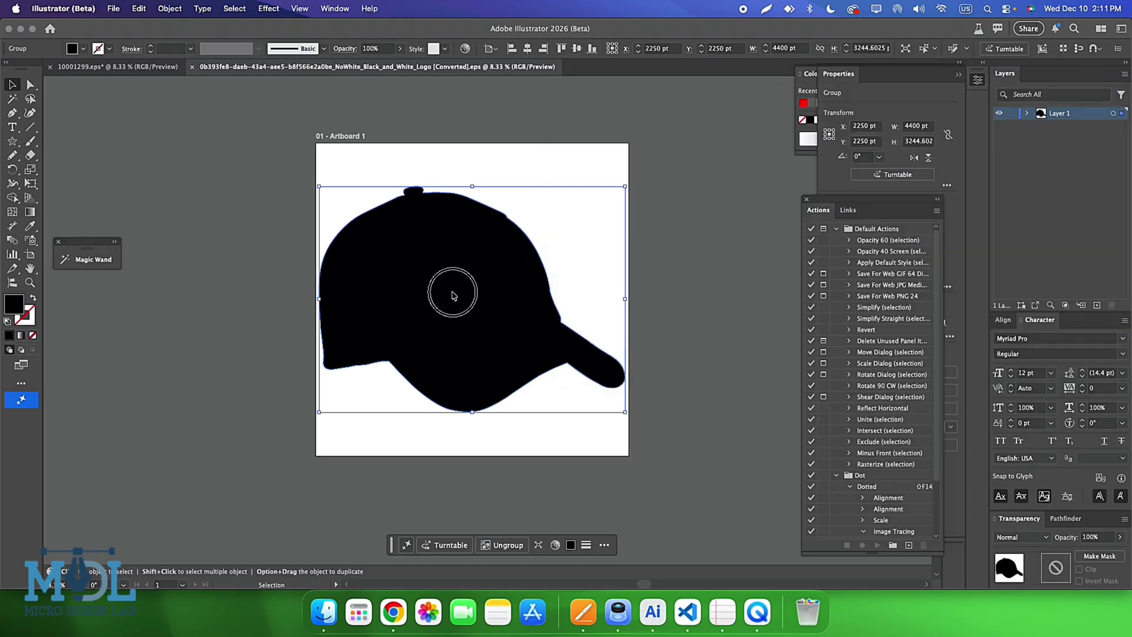
pyautogui.press('Delete')
pyautogui.click(323, 614)
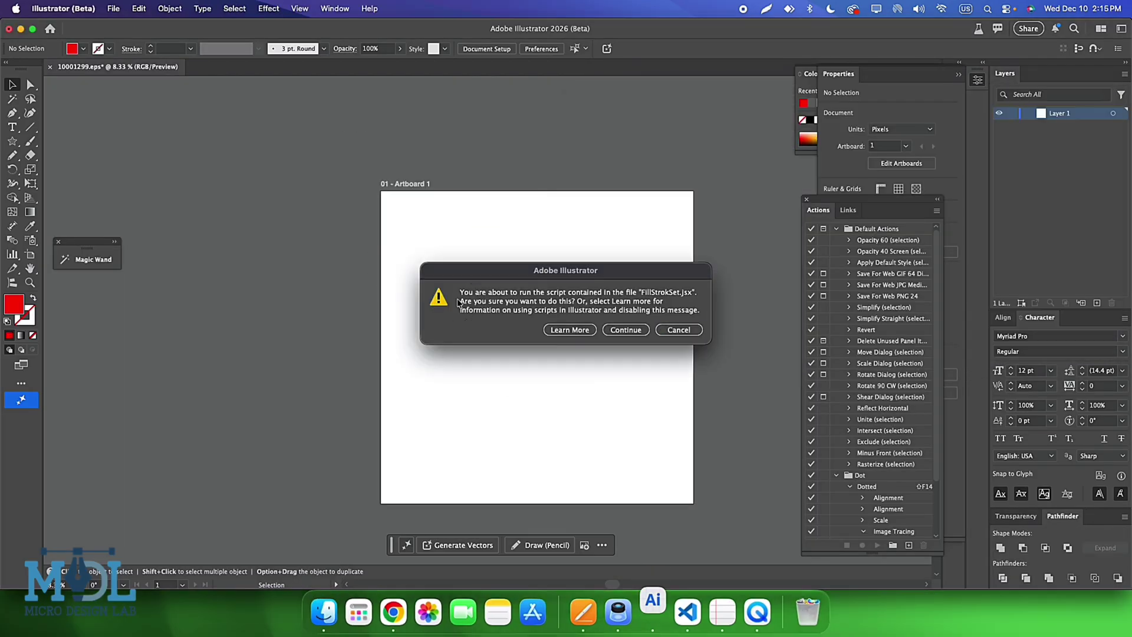
pyautogui.click(626, 329)
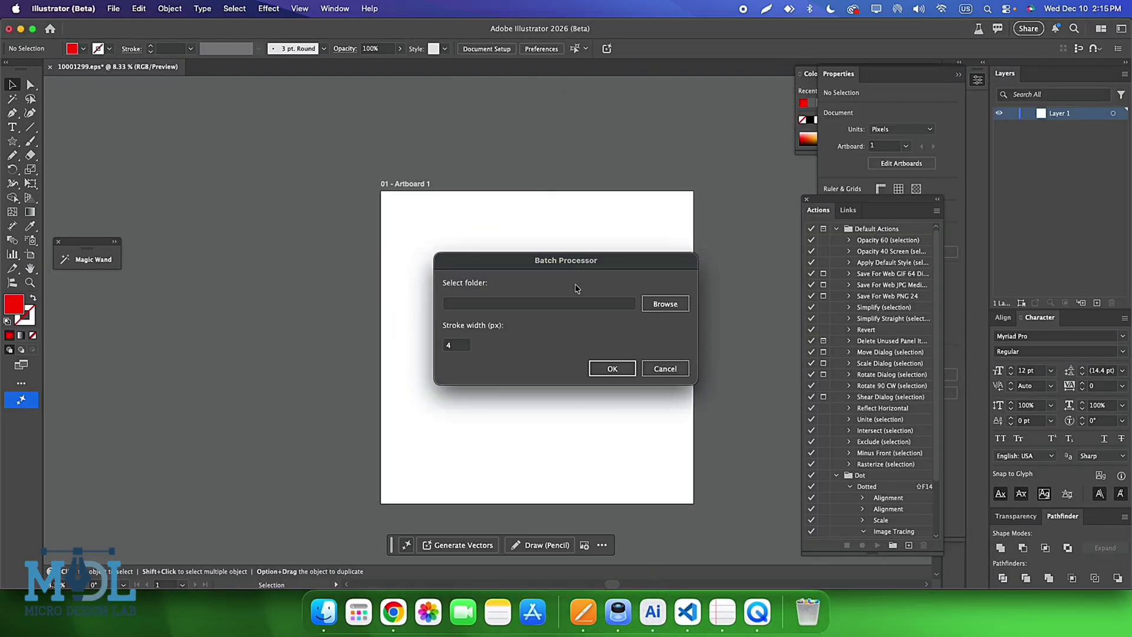
# Step: Batch-process the Project-19/EPS folder with a 15 px stroke width
pyautogui.click(658, 306)
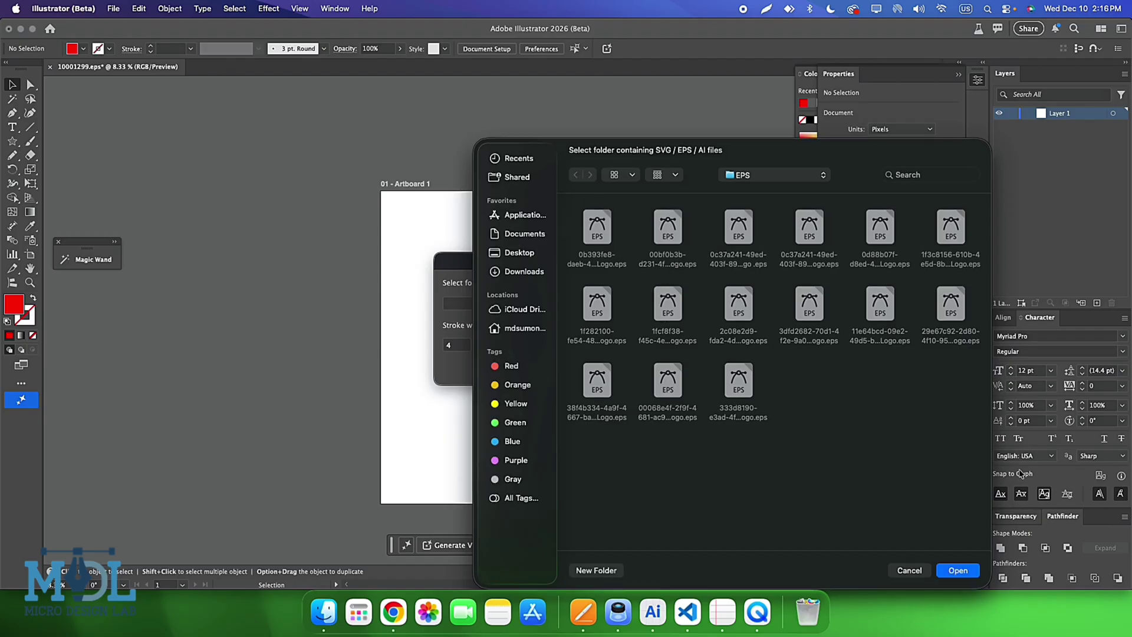
pyautogui.click(954, 570)
pyautogui.doubleClick(452, 345)
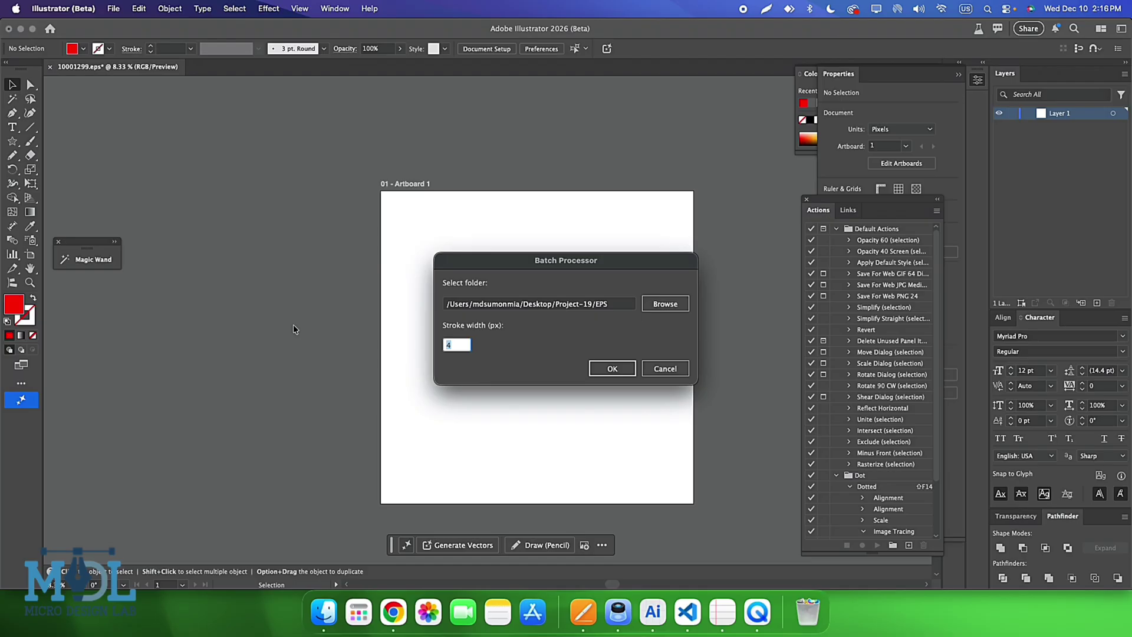
pyautogui.write('15')
pyautogui.click(628, 371)
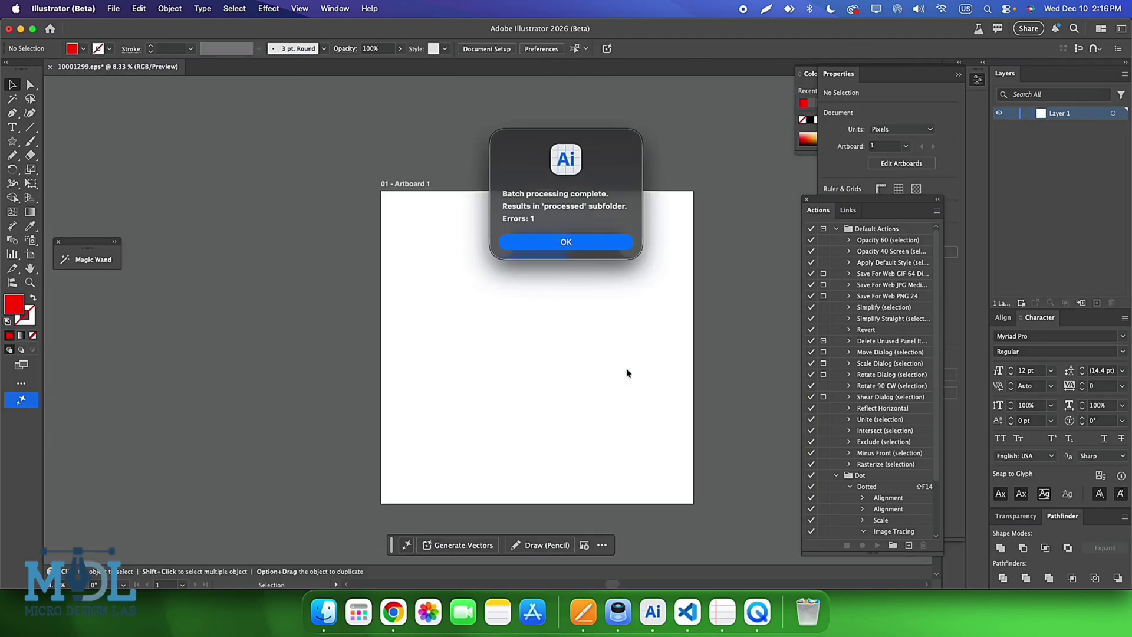
# Step: Open the EPS > processed folder in Finder in full screen
pyautogui.click(616, 241)
pyautogui.click(336, 606)
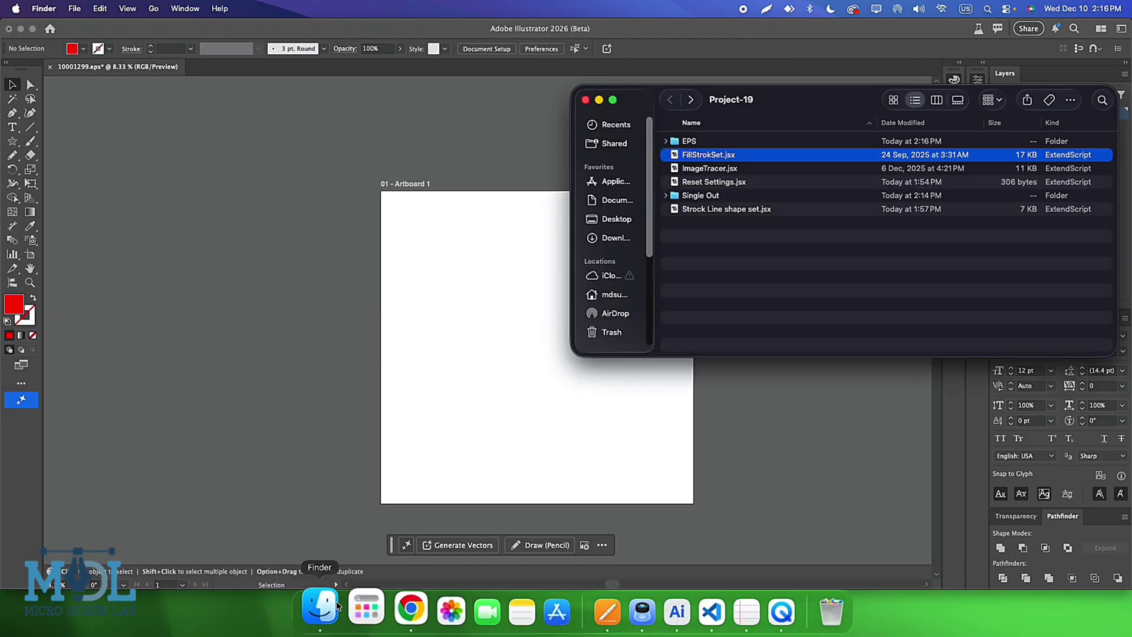
pyautogui.click(709, 143)
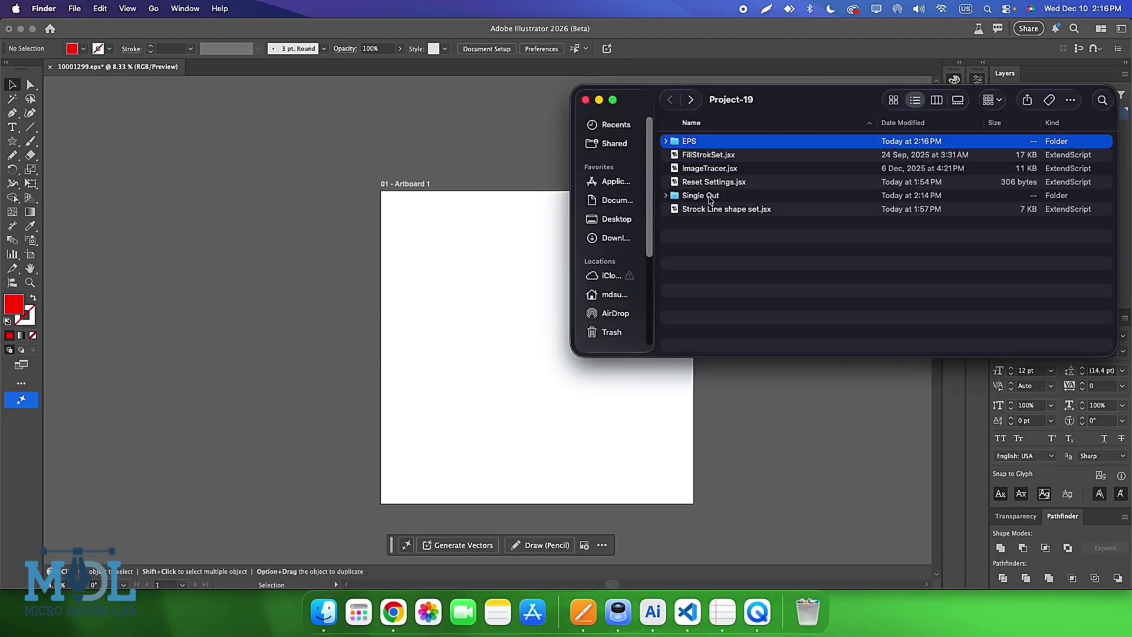
pyautogui.doubleClick(709, 143)
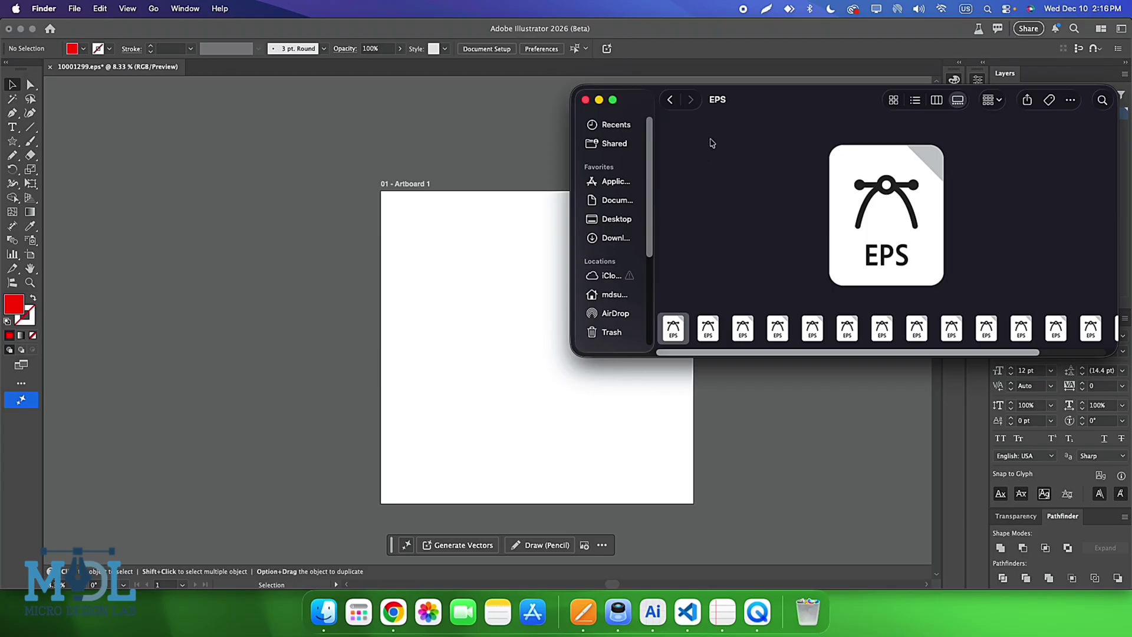
pyautogui.click(915, 99)
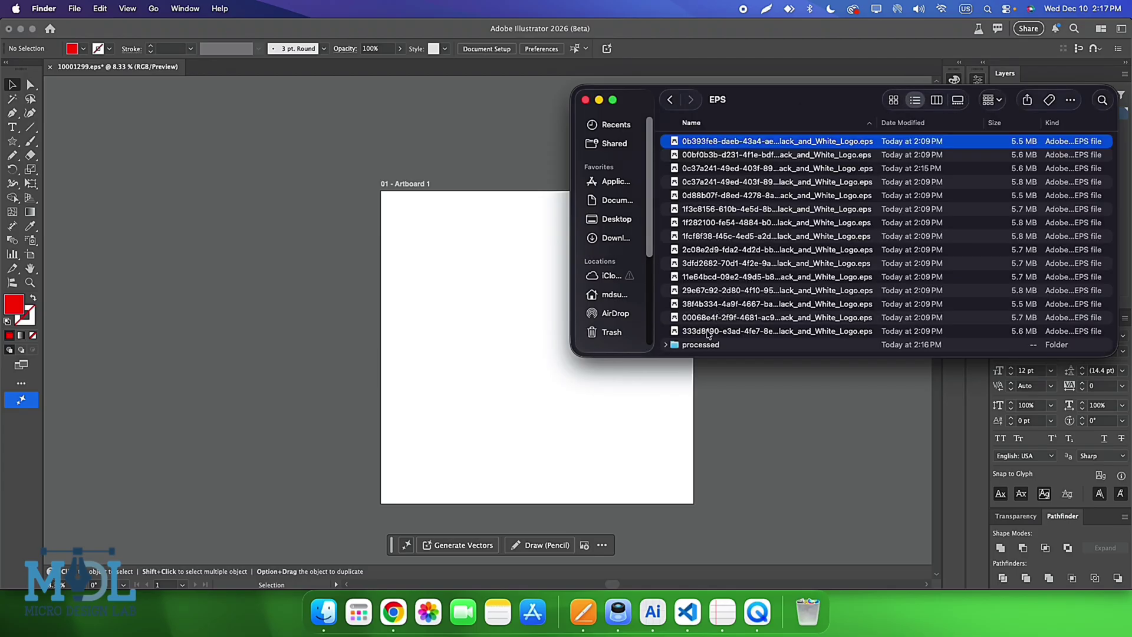
pyautogui.click(696, 344)
pyautogui.doubleClick(695, 346)
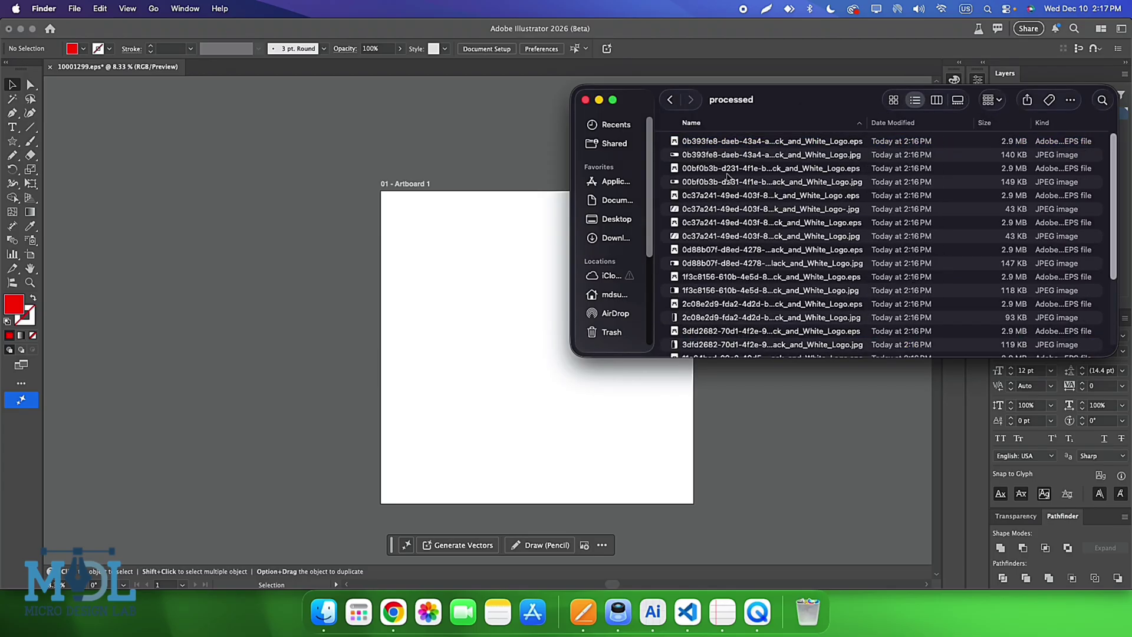
pyautogui.click(681, 155)
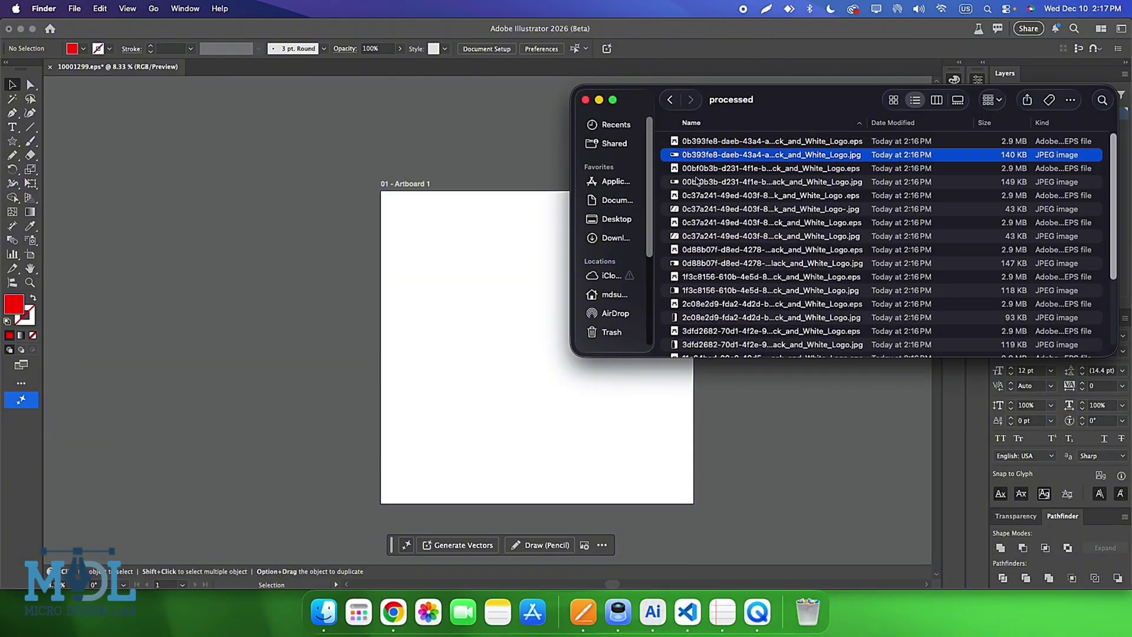
pyautogui.click(613, 99)
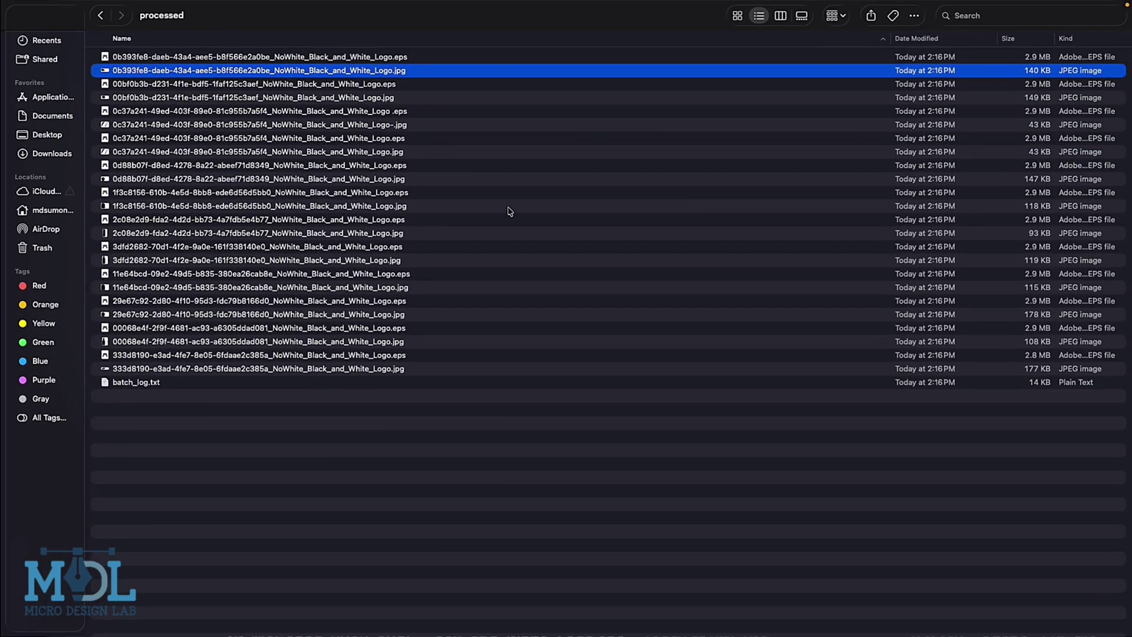
# Step: Preview the processed results in turn: bottles, jar, T-shirt and dropper bottle pairs
pyautogui.click(138, 179)
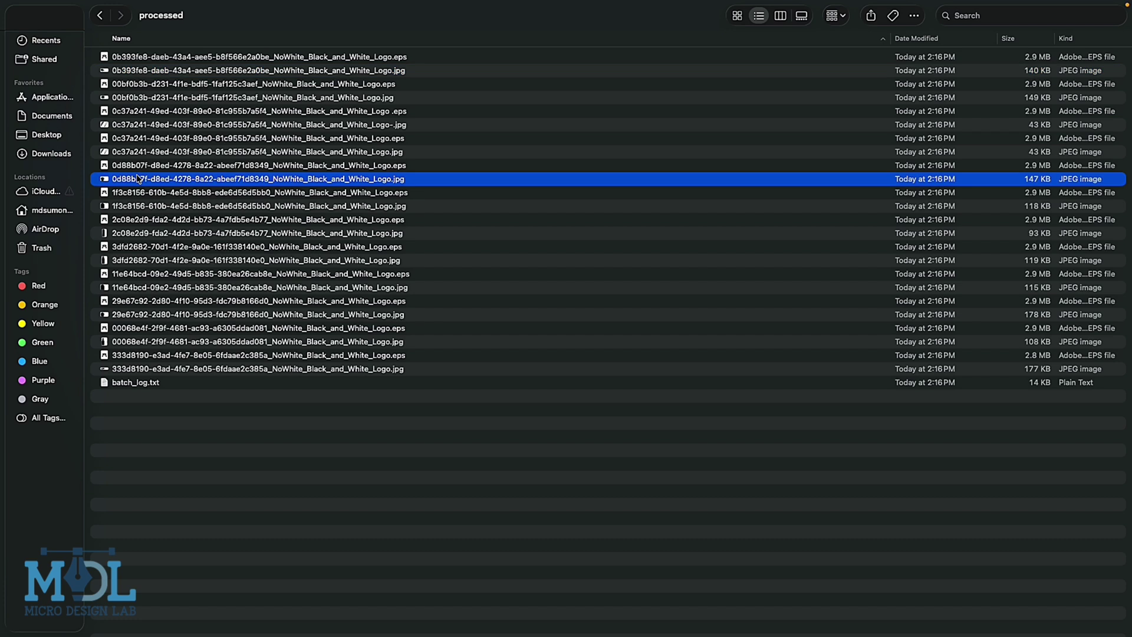
pyautogui.click(802, 16)
pyautogui.press('Right')
pyautogui.press('Right')
pyautogui.press('Right')
pyautogui.press('Right')
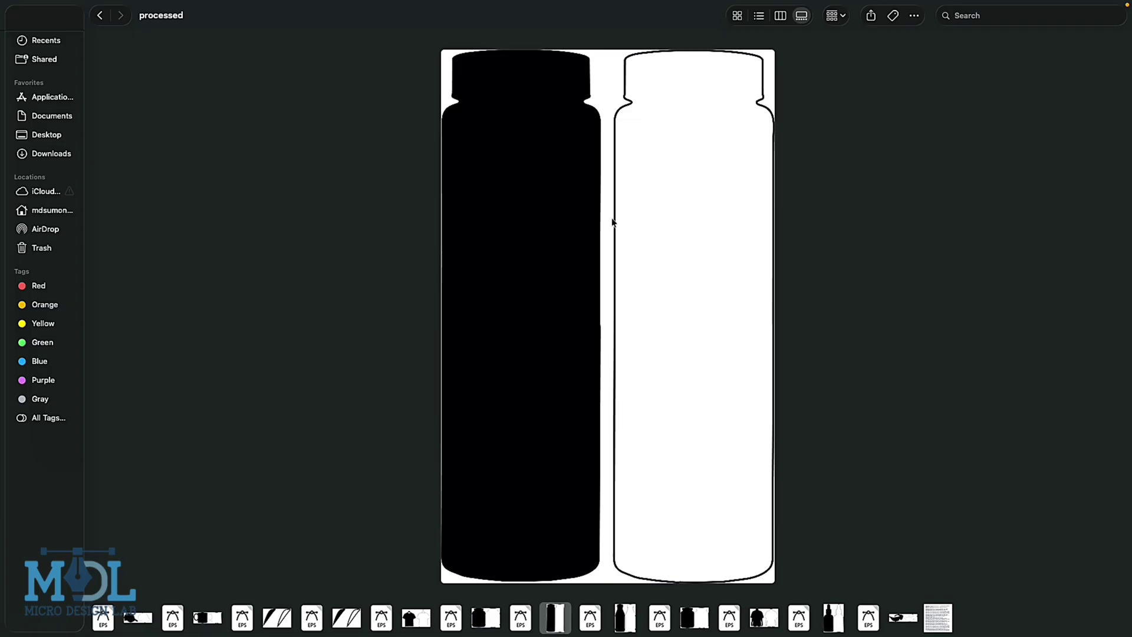
pyautogui.press('Right')
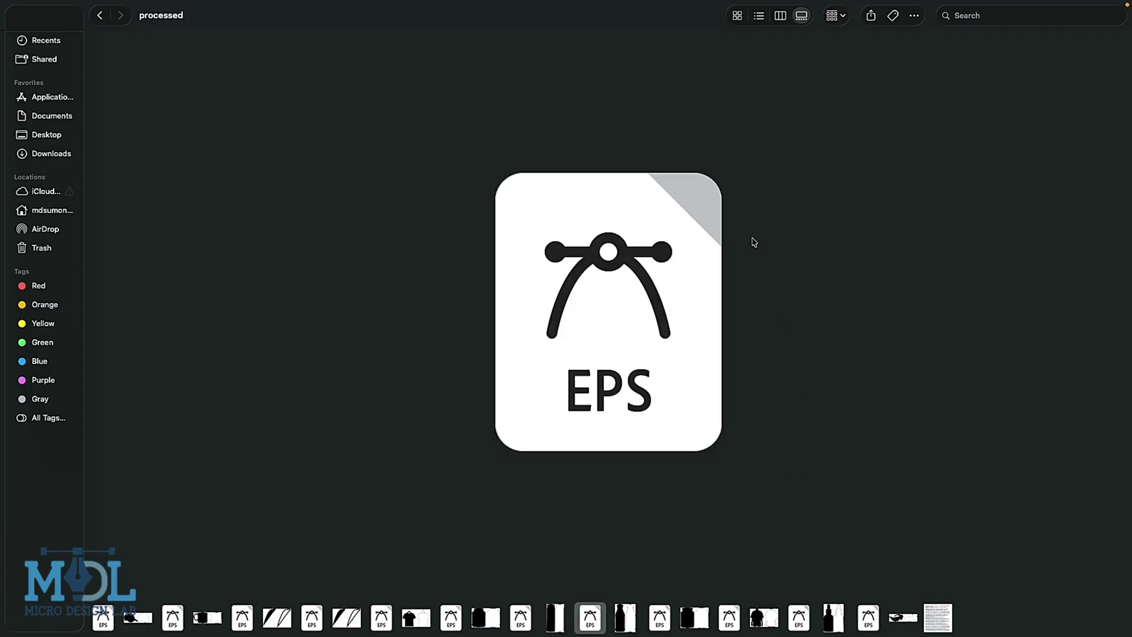
pyautogui.press('Right')
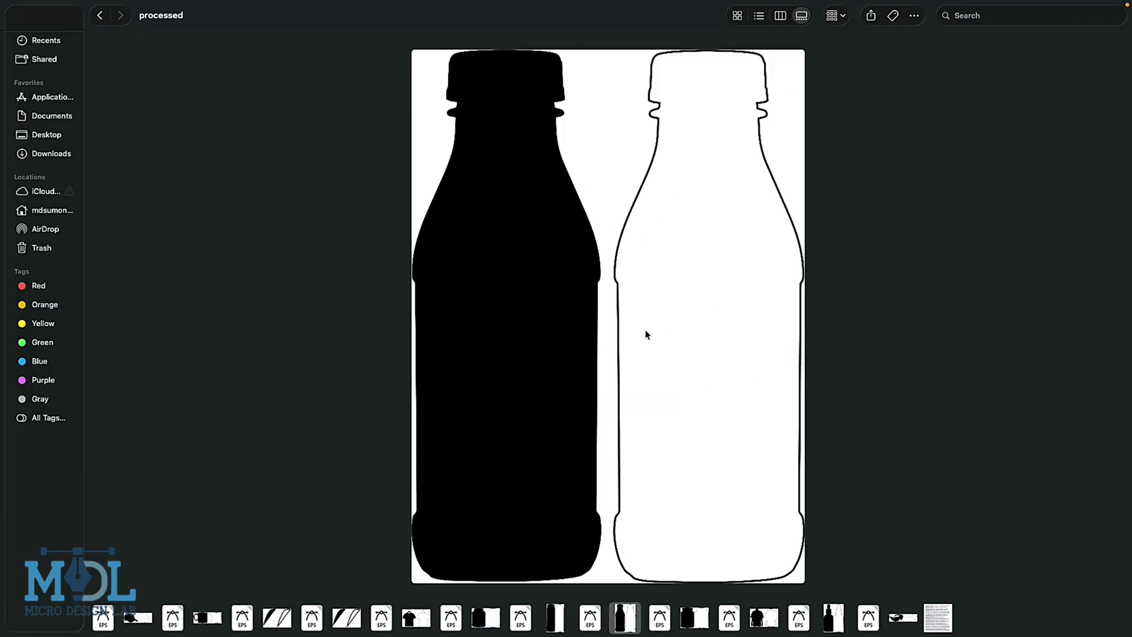
pyautogui.press('Right')
pyautogui.press('Right')
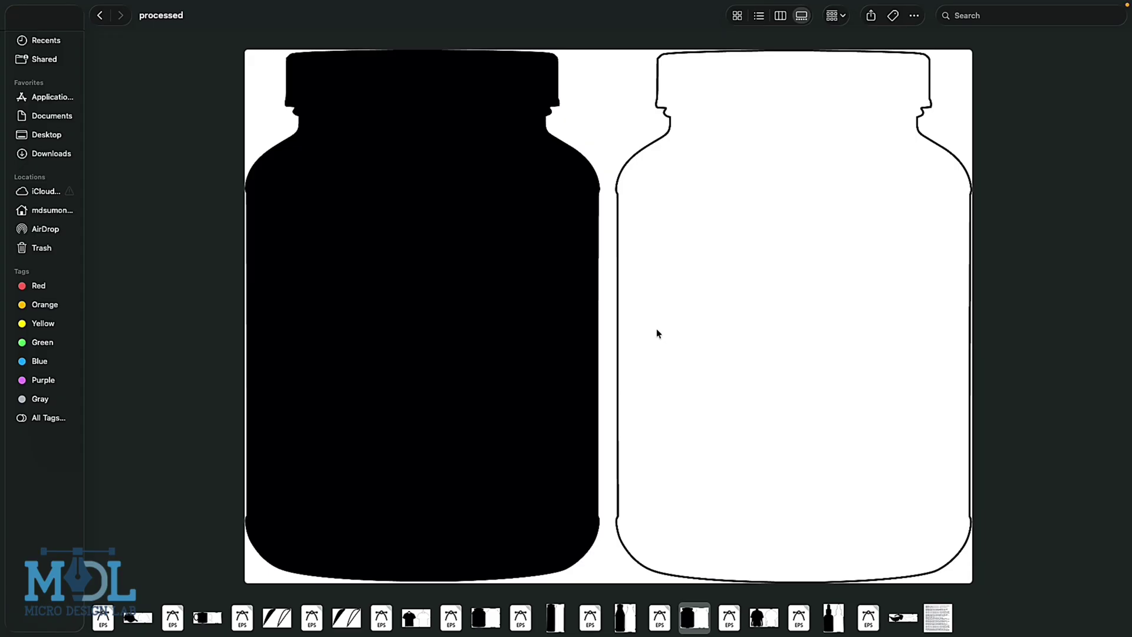
pyautogui.press('Right')
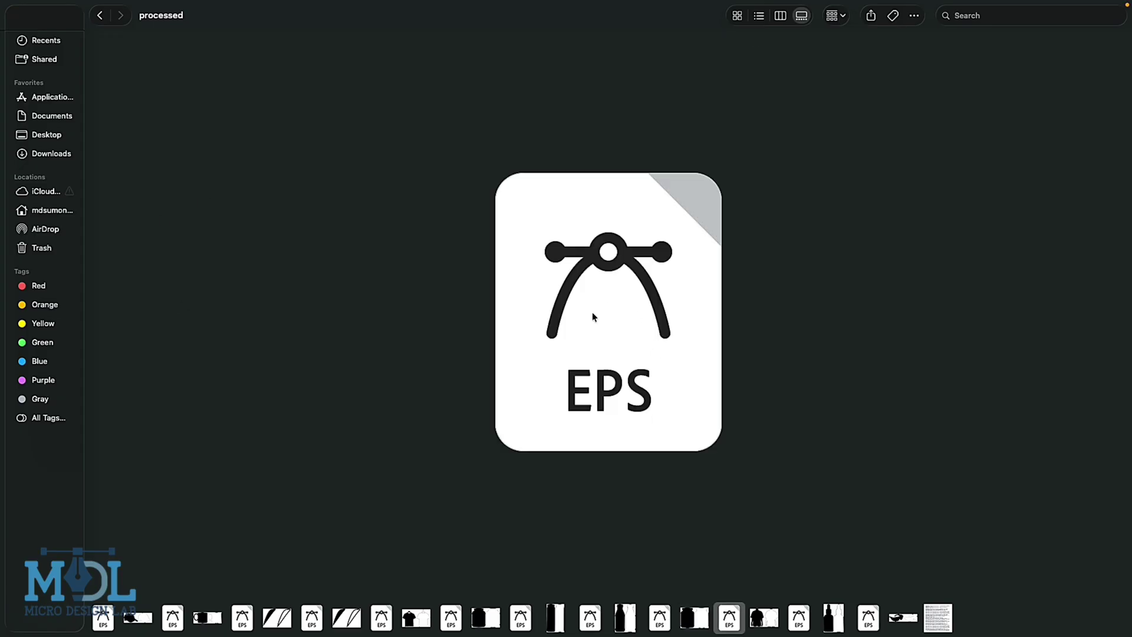
pyautogui.press('Right')
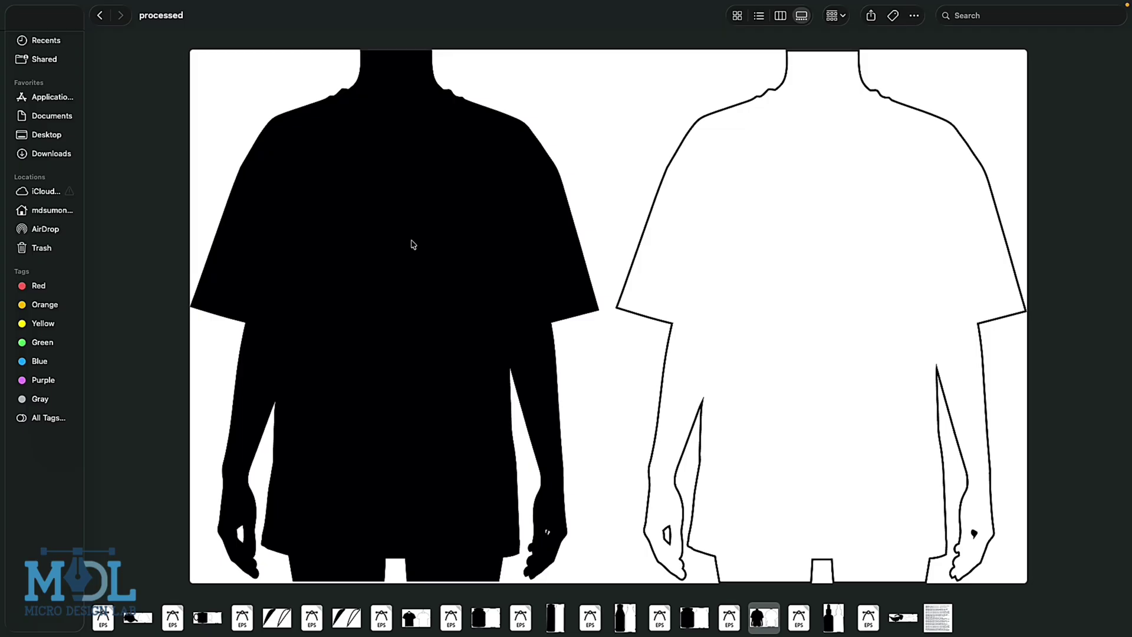
pyautogui.press('Right')
pyautogui.press('Right')
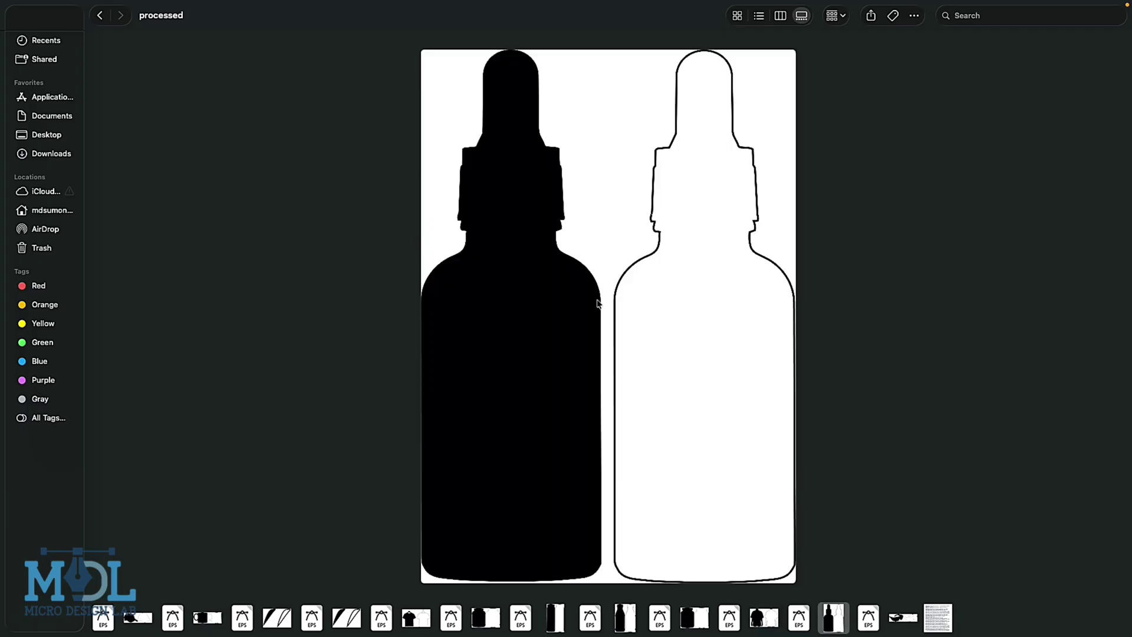
pyautogui.press('Right')
pyautogui.press('Right')
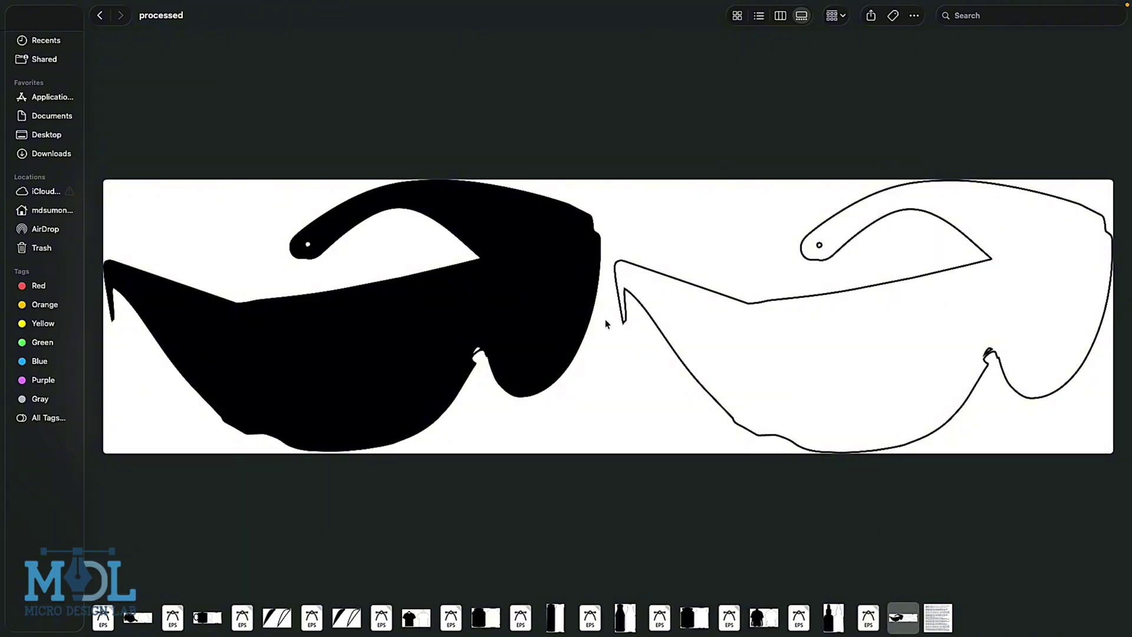
pyautogui.press('ctrl+super+f')
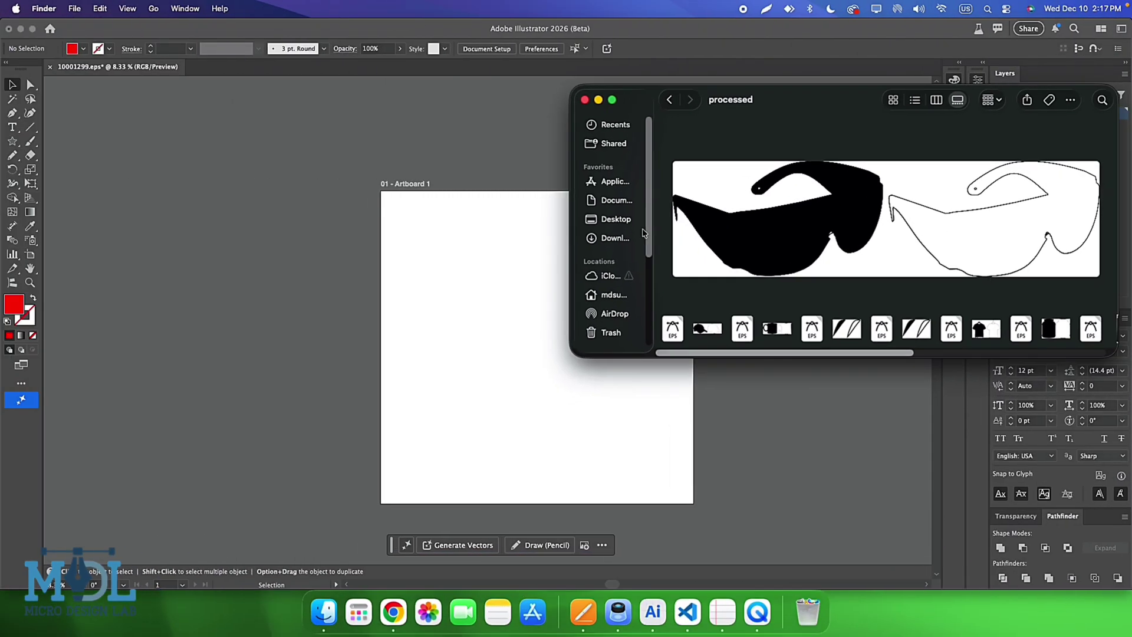
# Step: Open the processed mug EPS as a new Illustrator document
pyautogui.click(746, 335)
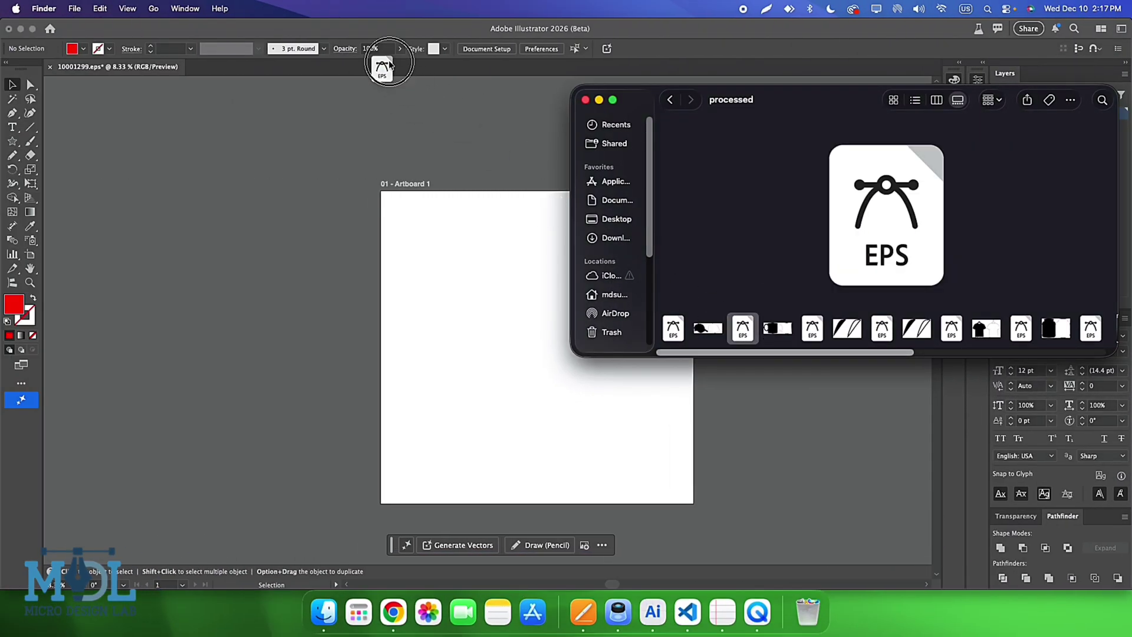
pyautogui.moveTo(744, 330); pyautogui.dragTo(386, 63)
pyautogui.click(416, 236)
pyautogui.hscroll(5, 641, 237)
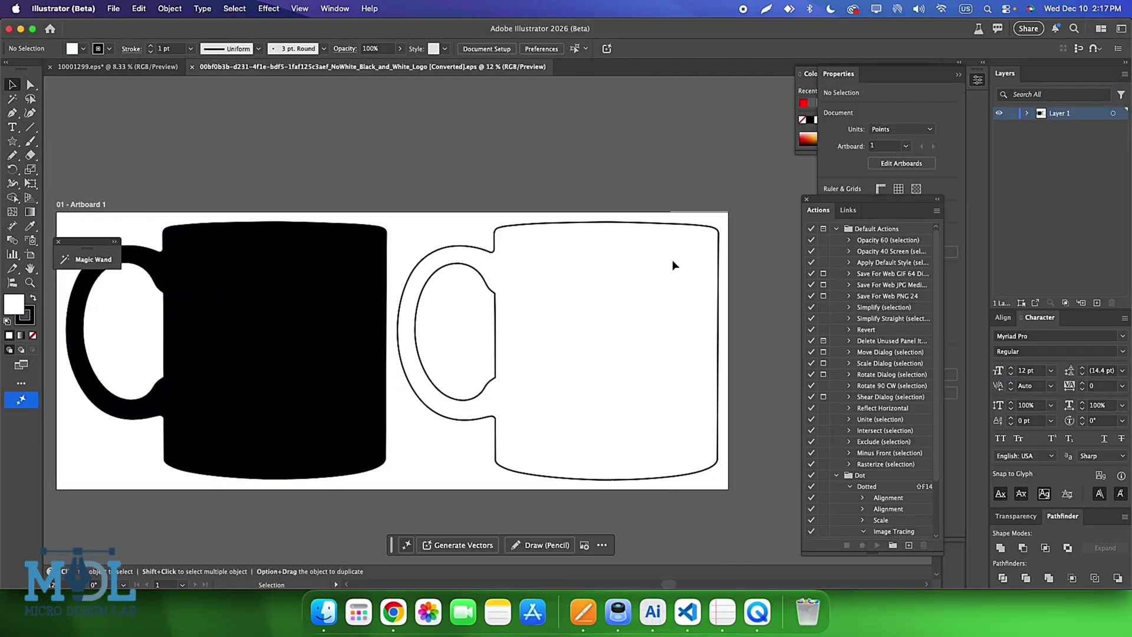
pyautogui.hscroll(-3, 260, 491)
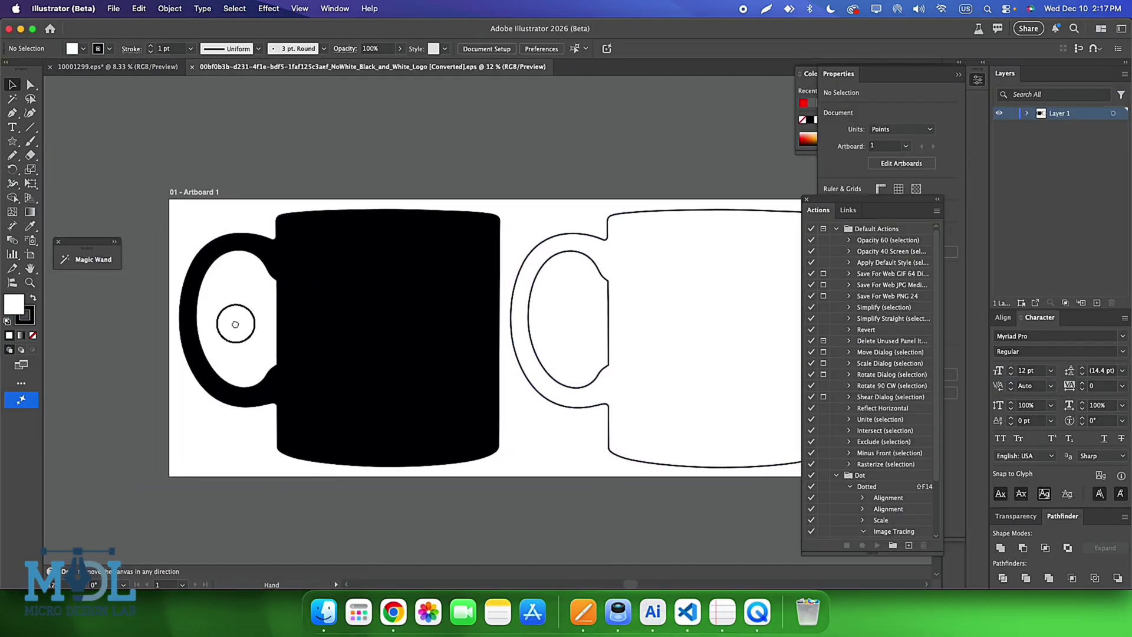
# Step: Browse the processed previews again, including mug, T-shirt, sunglasses and bottle results
pyautogui.click(324, 612)
pyautogui.click(772, 331)
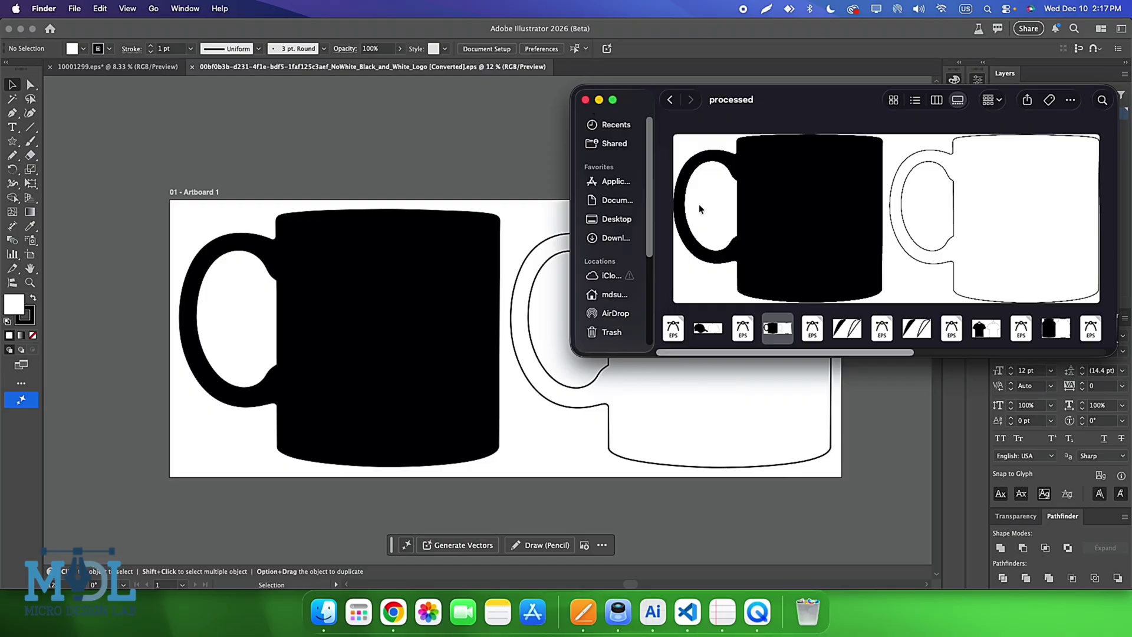
pyautogui.click(986, 329)
pyautogui.click(916, 329)
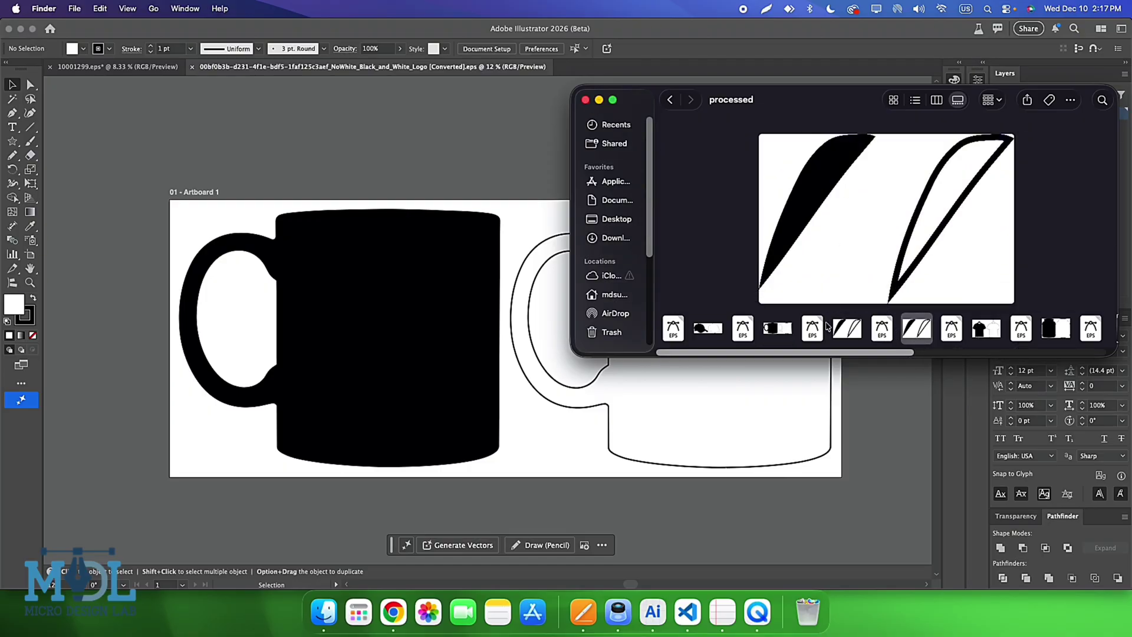
pyautogui.click(842, 328)
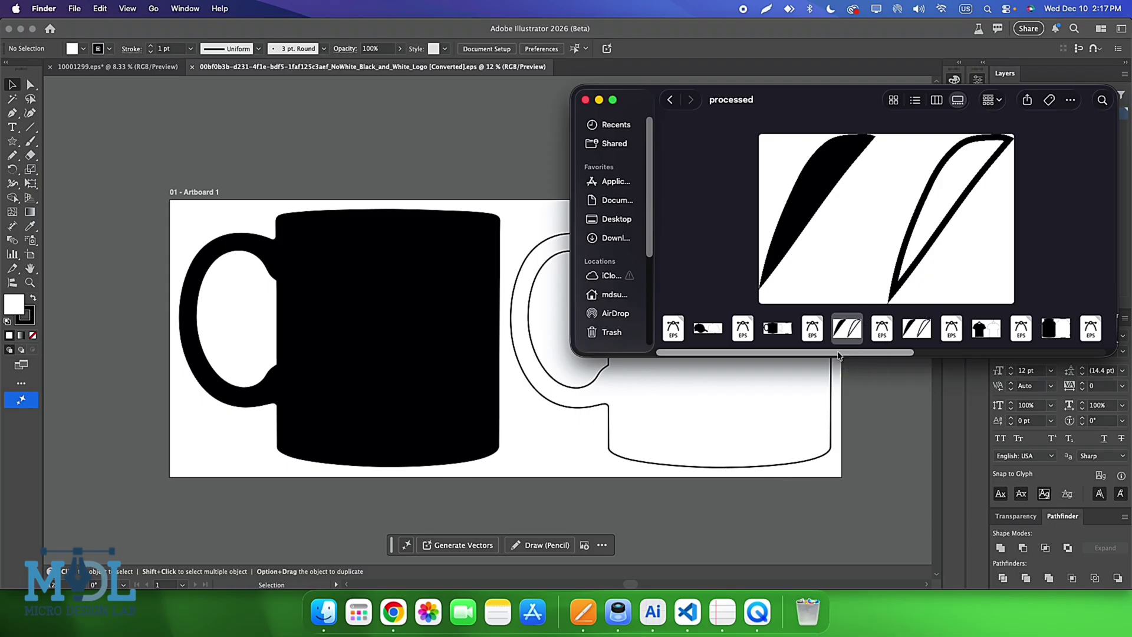
pyautogui.moveTo(838, 356); pyautogui.dragTo(1032, 354)
pyautogui.click(929, 340)
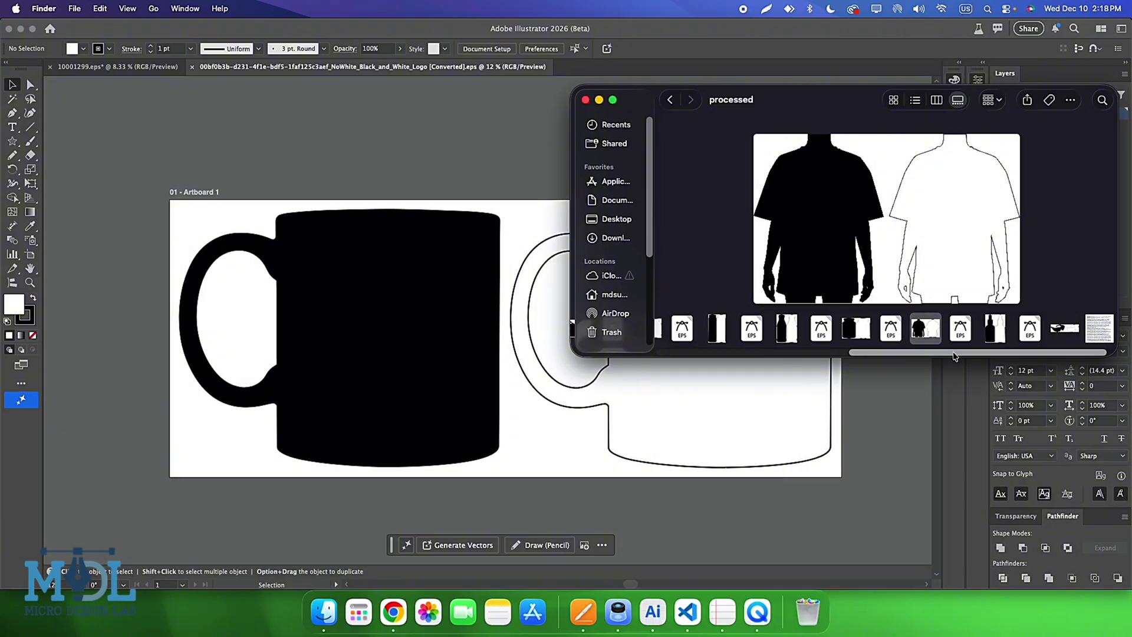
pyautogui.click(1065, 329)
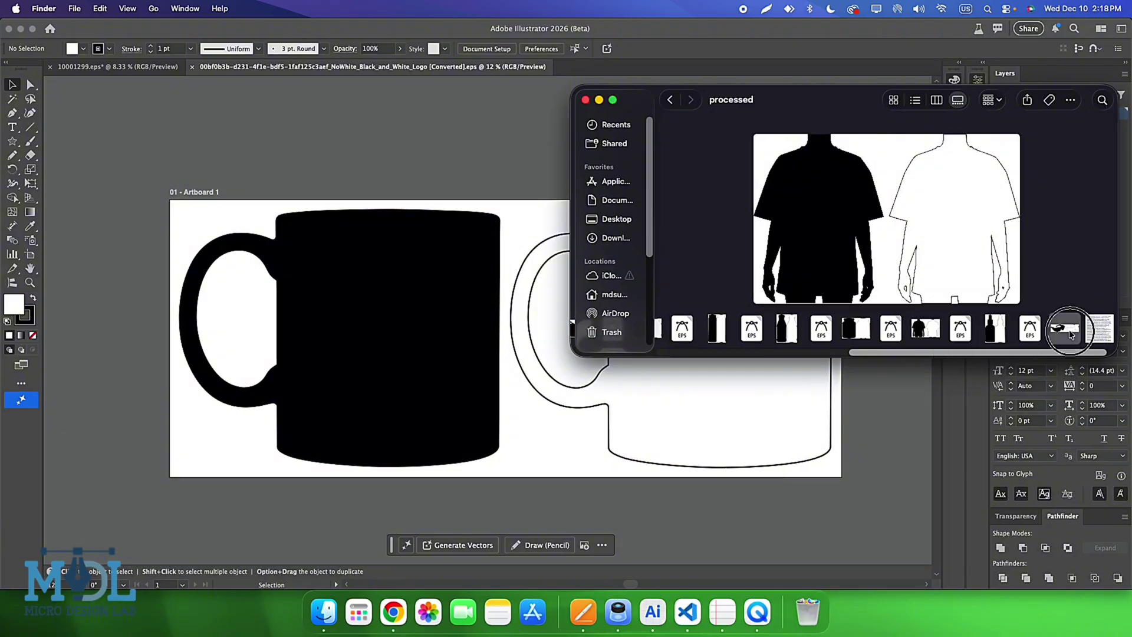
pyautogui.click(996, 328)
pyautogui.click(926, 332)
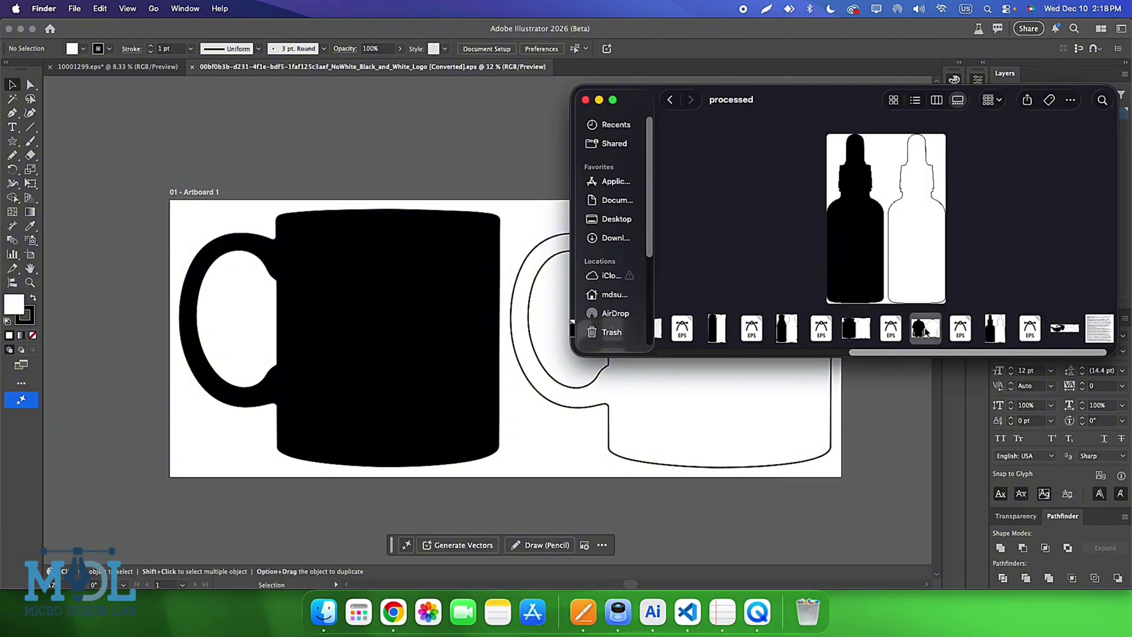
pyautogui.click(857, 334)
pyautogui.click(787, 329)
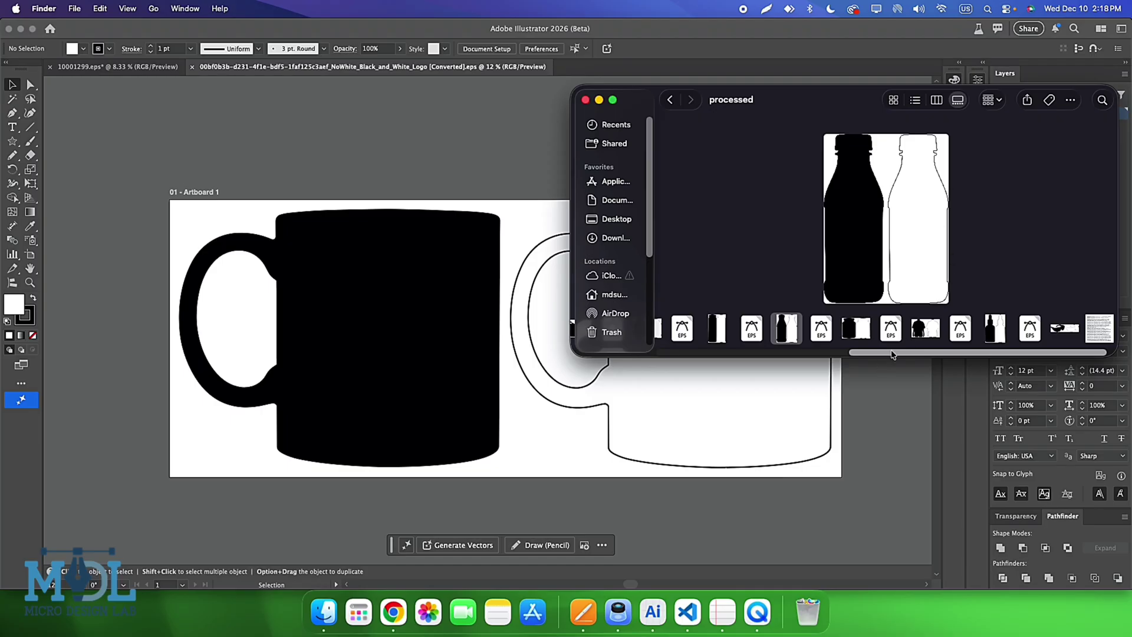
pyautogui.moveTo(902, 353); pyautogui.dragTo(599, 352)
# Step: Close the processed folder window and collapse Illustrator's floating panel stack
pyautogui.click(585, 100)
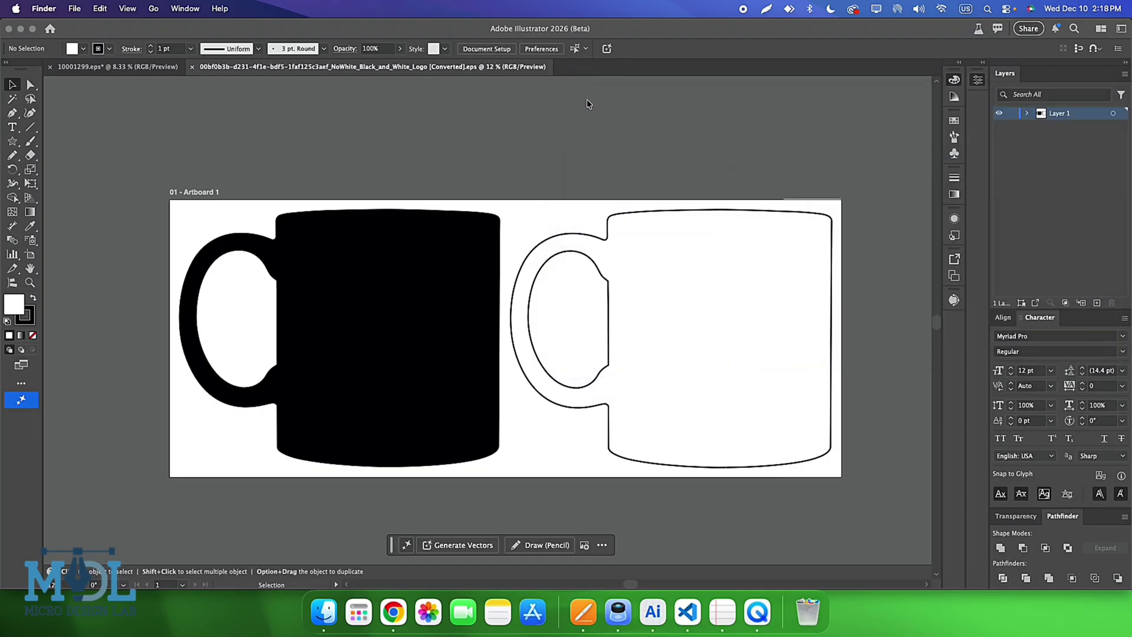
pyautogui.click(852, 341)
pyautogui.click(935, 76)
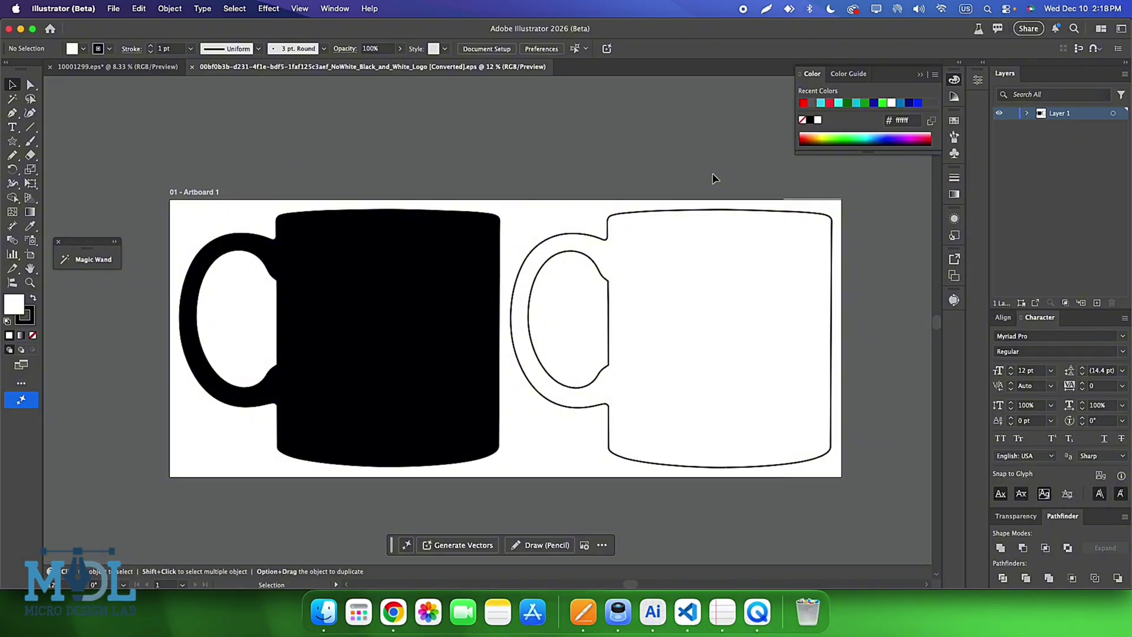
# Step: Delete the outlined mug copy and run the Step-1 dot map new script on the black mug
pyautogui.click(399, 299)
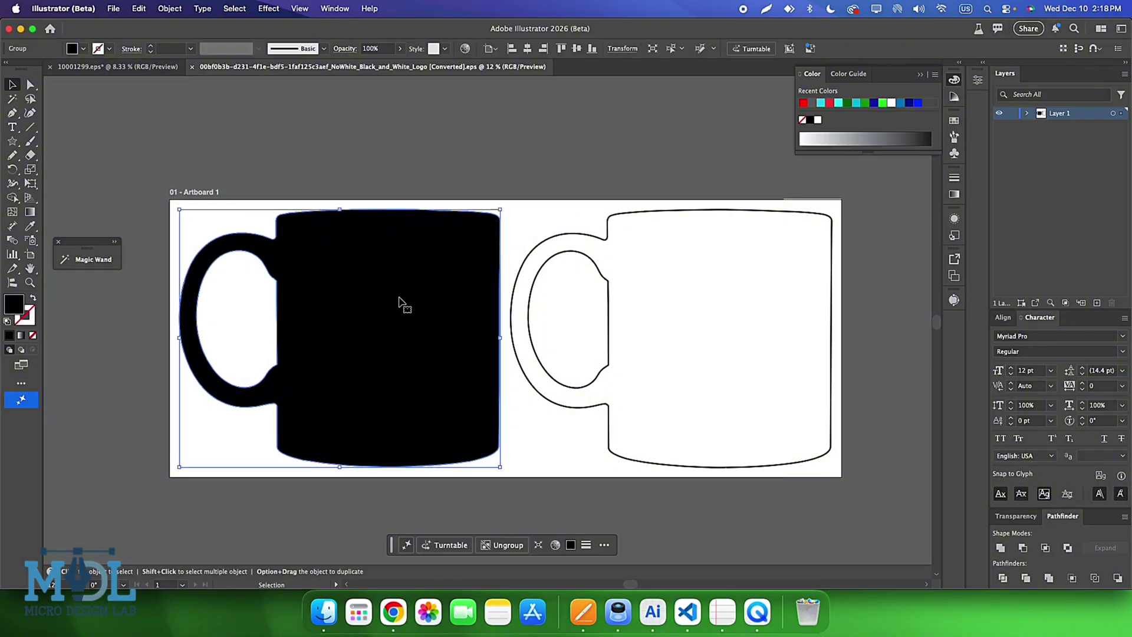
pyautogui.click(654, 437)
pyautogui.press('Delete')
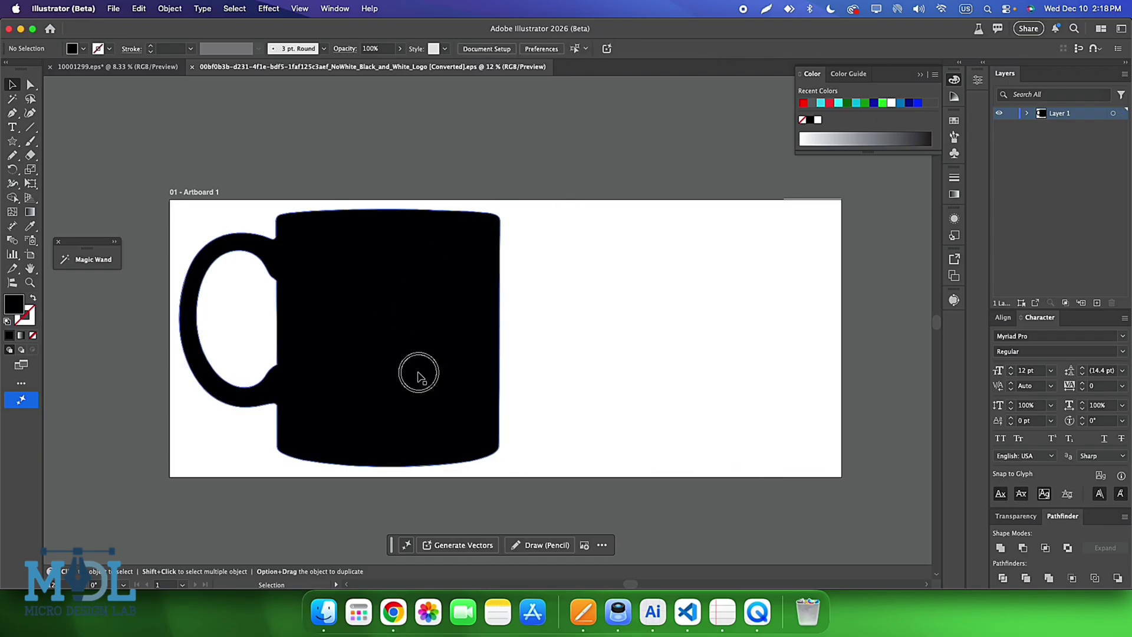
pyautogui.click(417, 372)
pyautogui.click(113, 8)
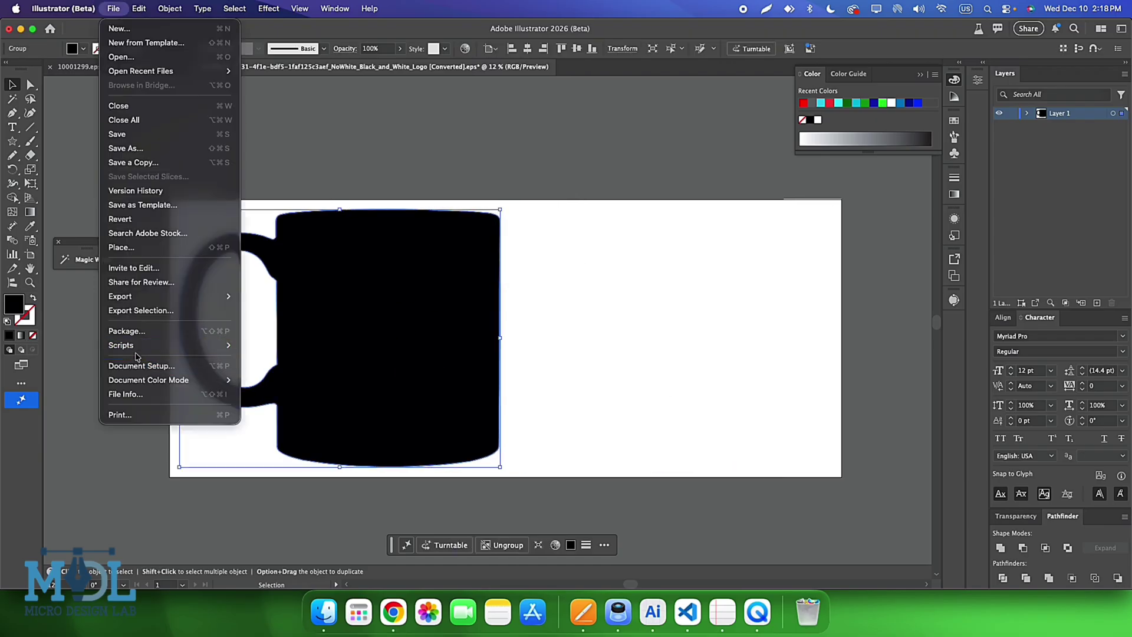
pyautogui.moveTo(122, 345)
pyautogui.click(271, 487)
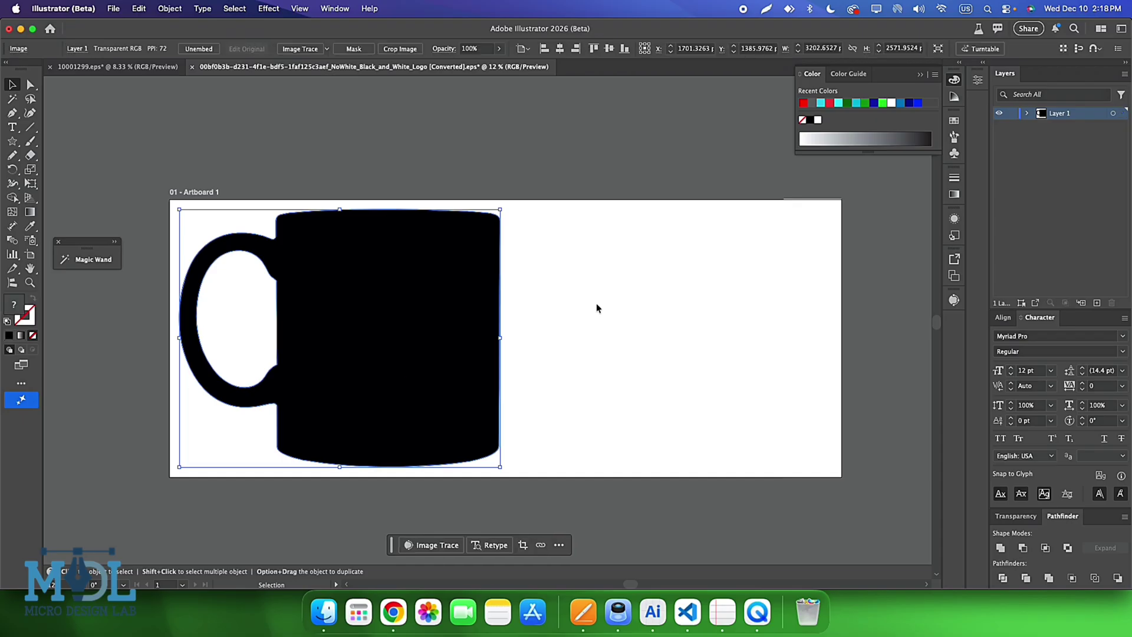
# Step: Create a 50 × 40 tile object mosaic of the mug with Delete Raster enabled
pyautogui.moveTo(376, 210); pyautogui.dragTo(716, 222)
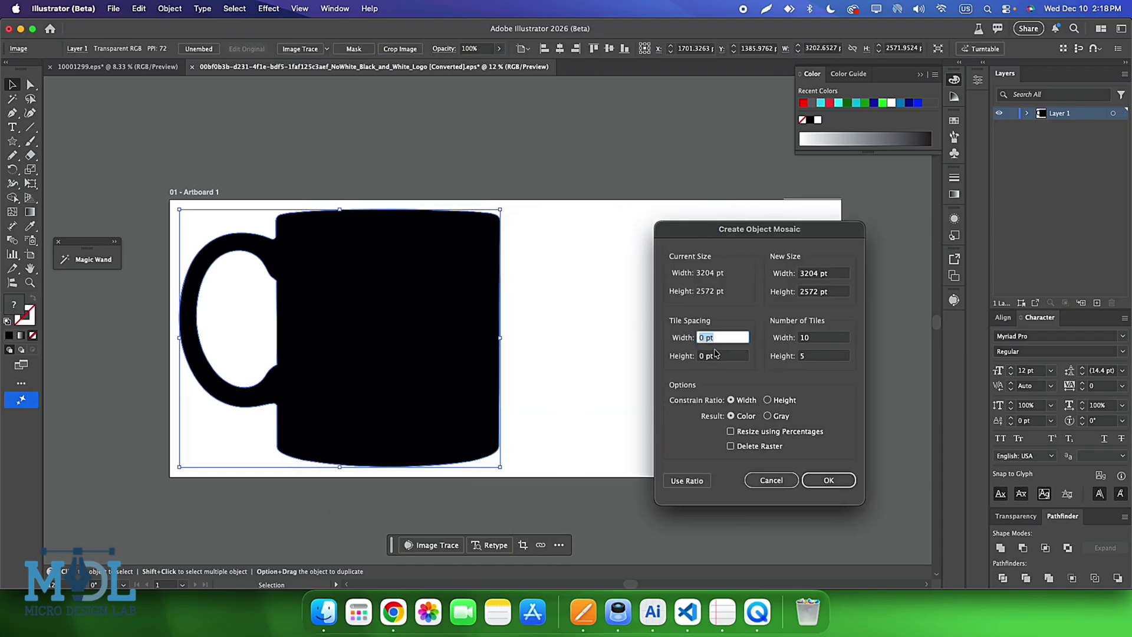
pyautogui.press('Tab')
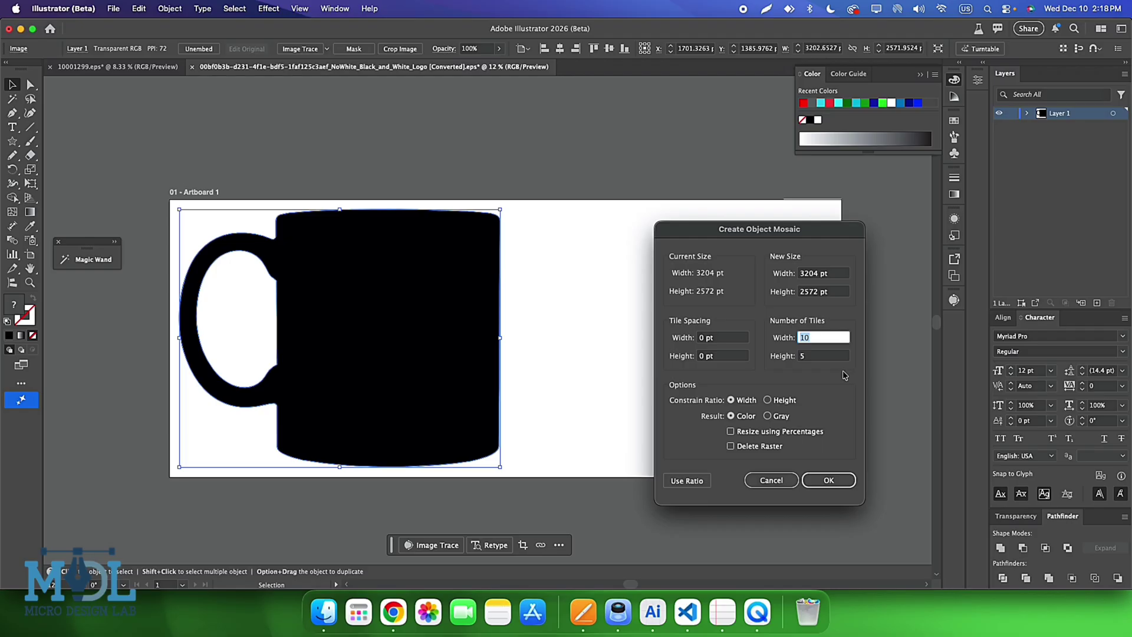
pyautogui.write('5')
pyautogui.click(700, 483)
pyautogui.click(730, 446)
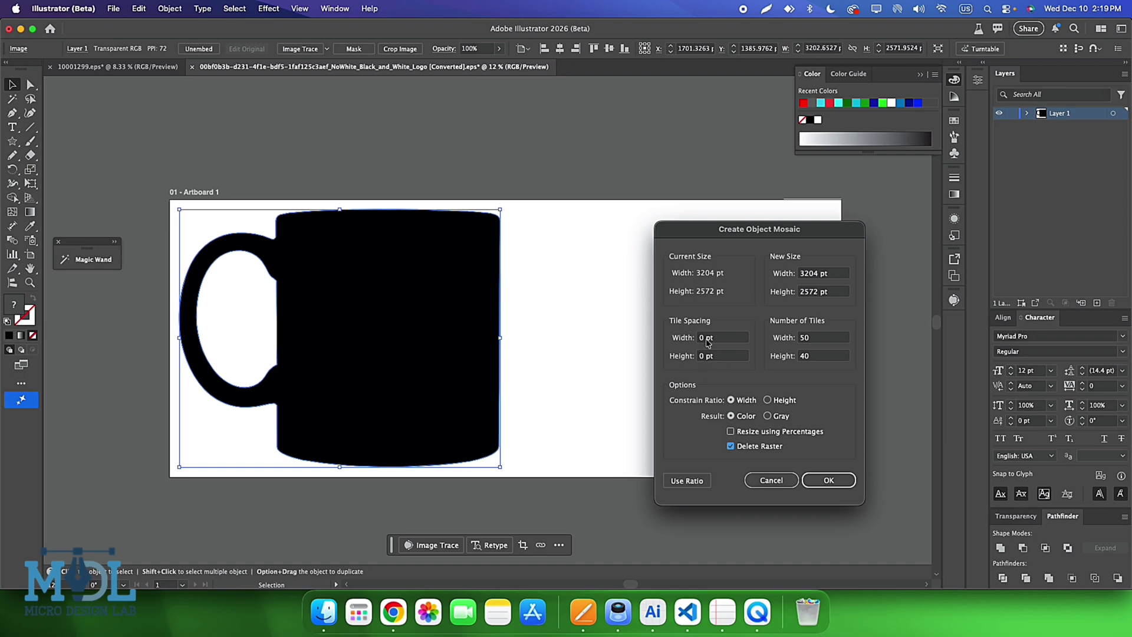
pyautogui.click(829, 480)
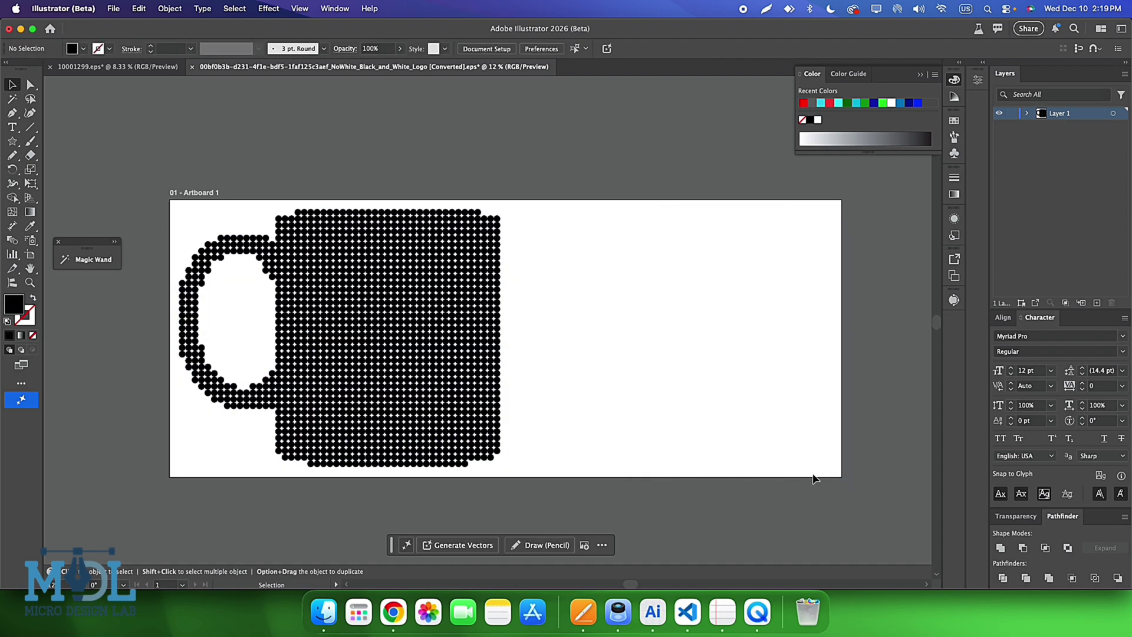
# Step: Pan around the dot mosaic to inspect it, then select the whole dotted mug group
pyautogui.hscroll(-5, 516, 359)
pyautogui.hscroll(-2, 535, 321)
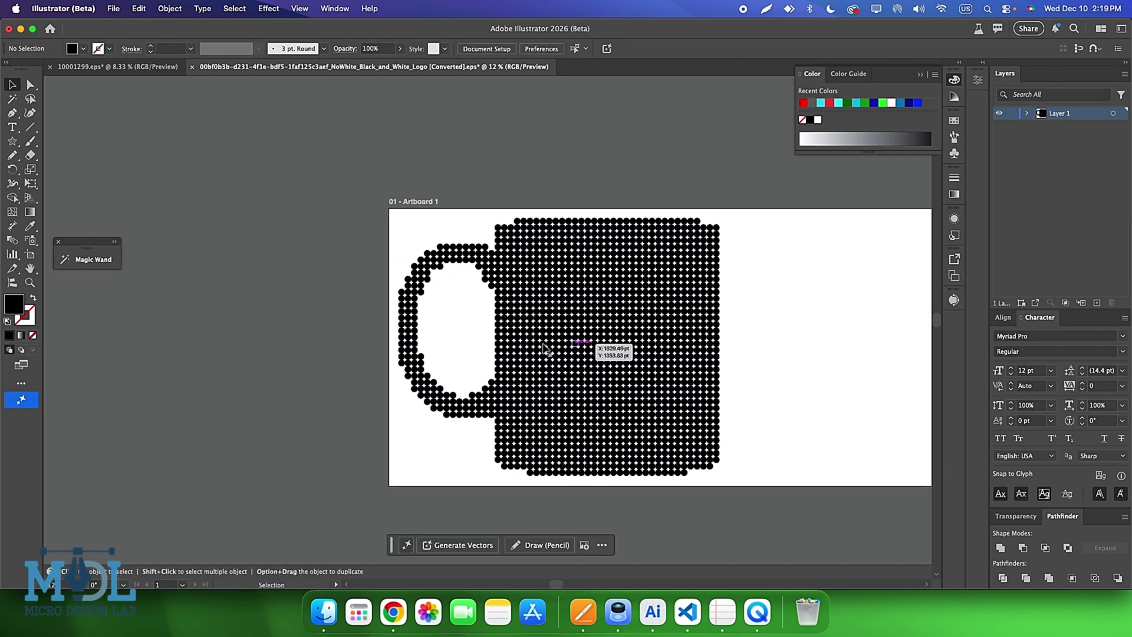
pyautogui.scroll(2, 625, 286)
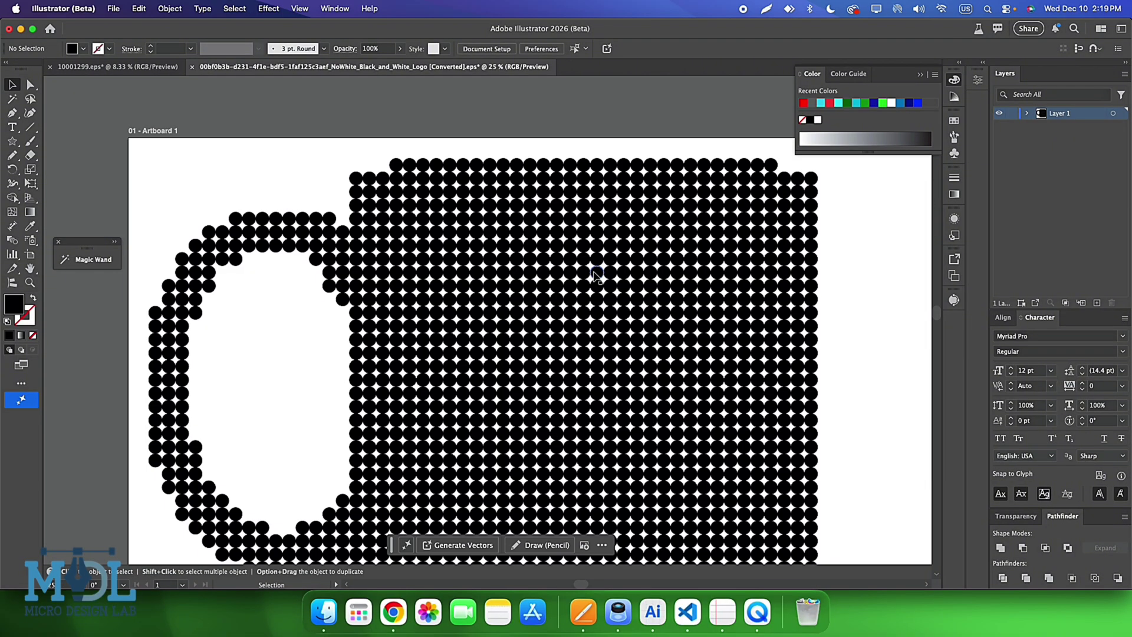
pyautogui.scroll(2, 597, 278)
pyautogui.scroll(-3, 596, 277)
pyautogui.scroll(-2, 597, 278)
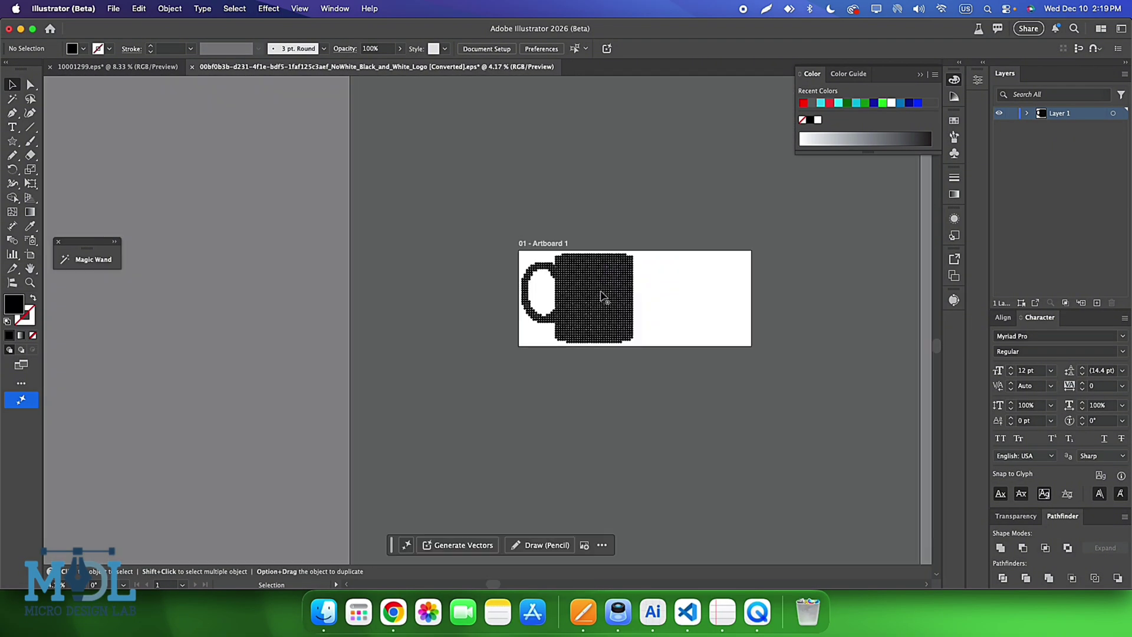
pyautogui.scroll(1, 604, 299)
pyautogui.hscroll(3, 753, 309)
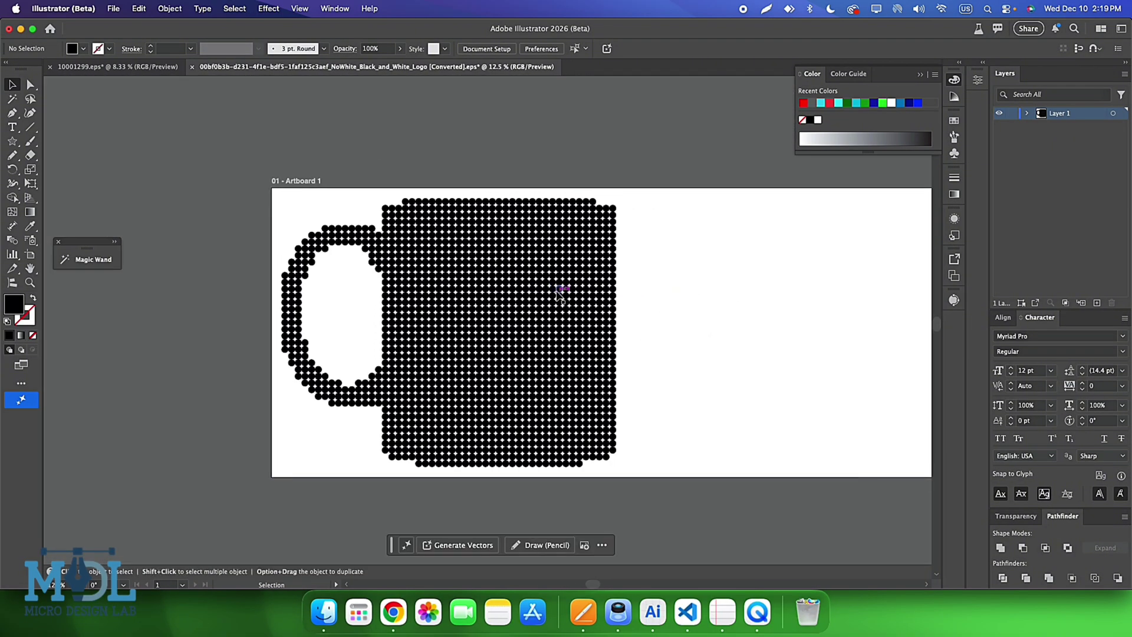
pyautogui.scroll(-1, 381, 303)
pyautogui.click(404, 312)
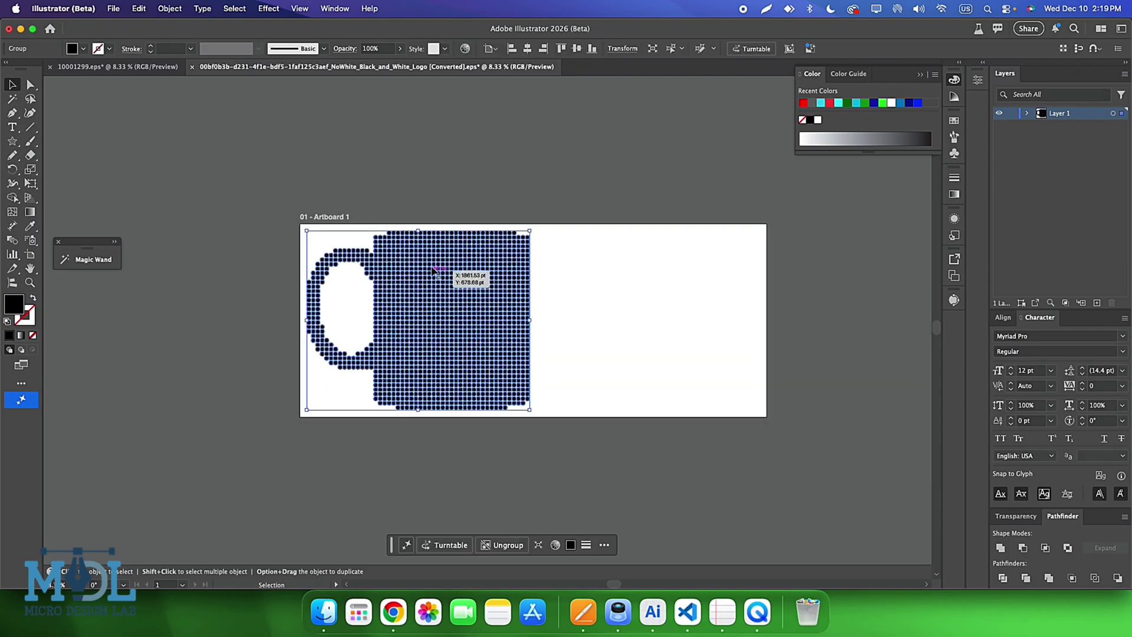
# Step: Run the Strock Line shape set script from Desktop/Project-19 on the dotted mug
pyautogui.click(326, 610)
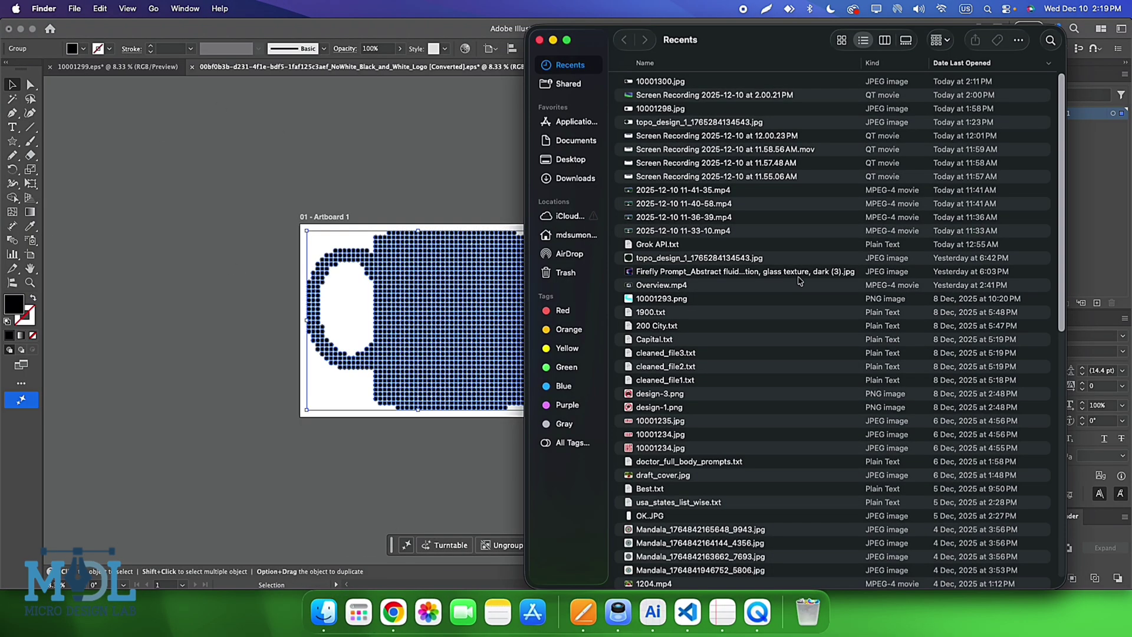
pyautogui.click(586, 163)
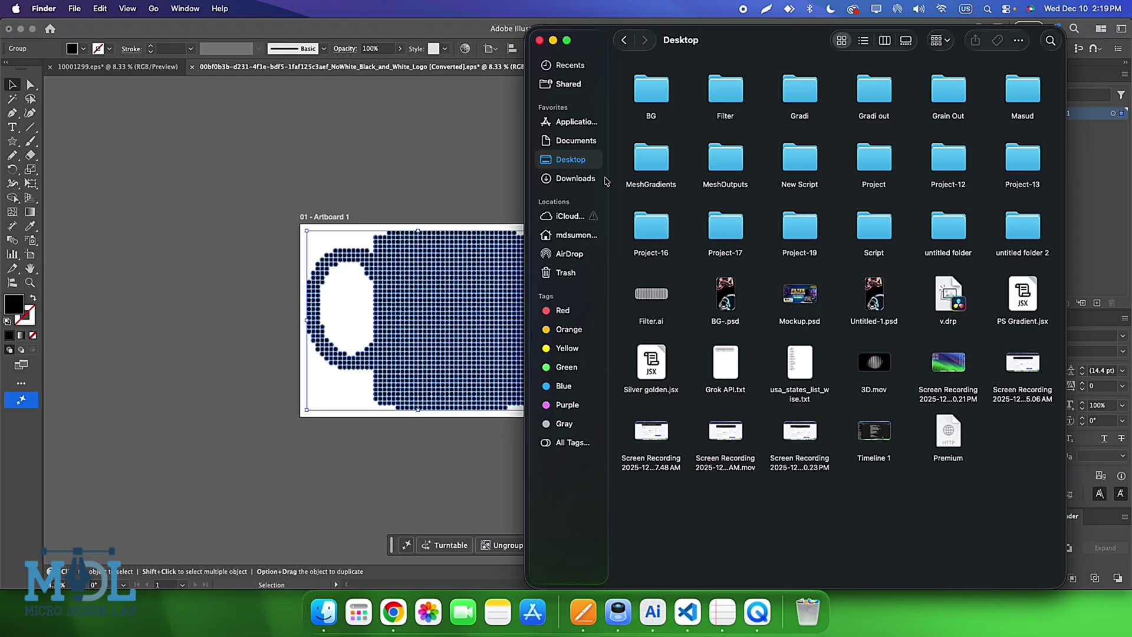
pyautogui.click(799, 231)
pyautogui.doubleClick(800, 231)
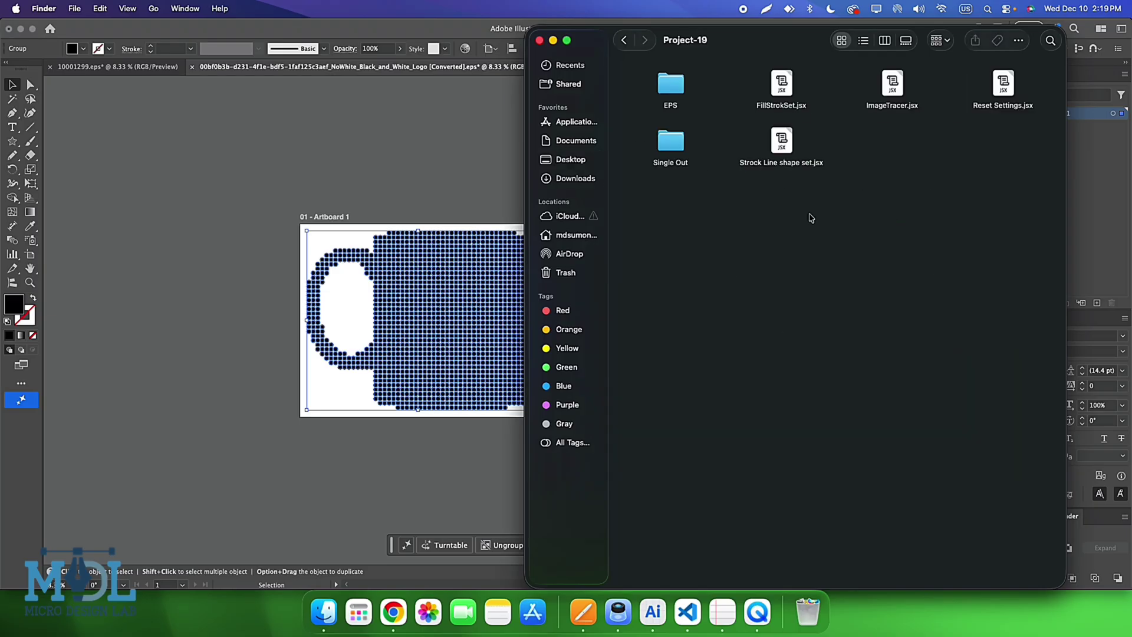
pyautogui.moveTo(767, 159)
pyautogui.mouseDown()
pyautogui.moveTo(725, 188)
pyautogui.moveTo(449, 271)
pyautogui.mouseUp()
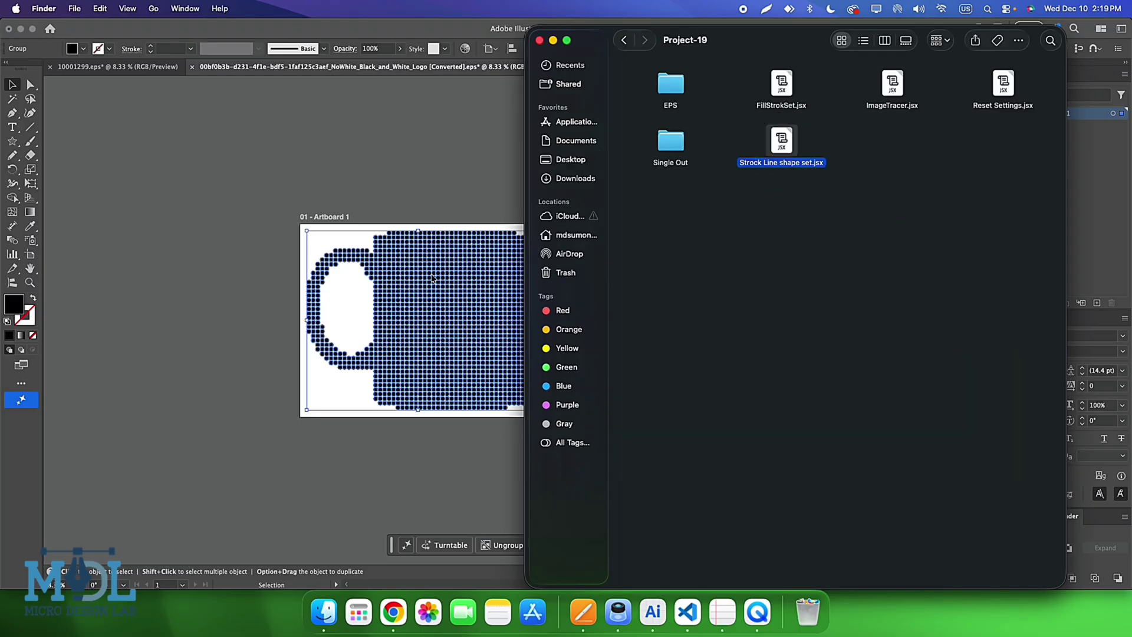
pyautogui.click(613, 330)
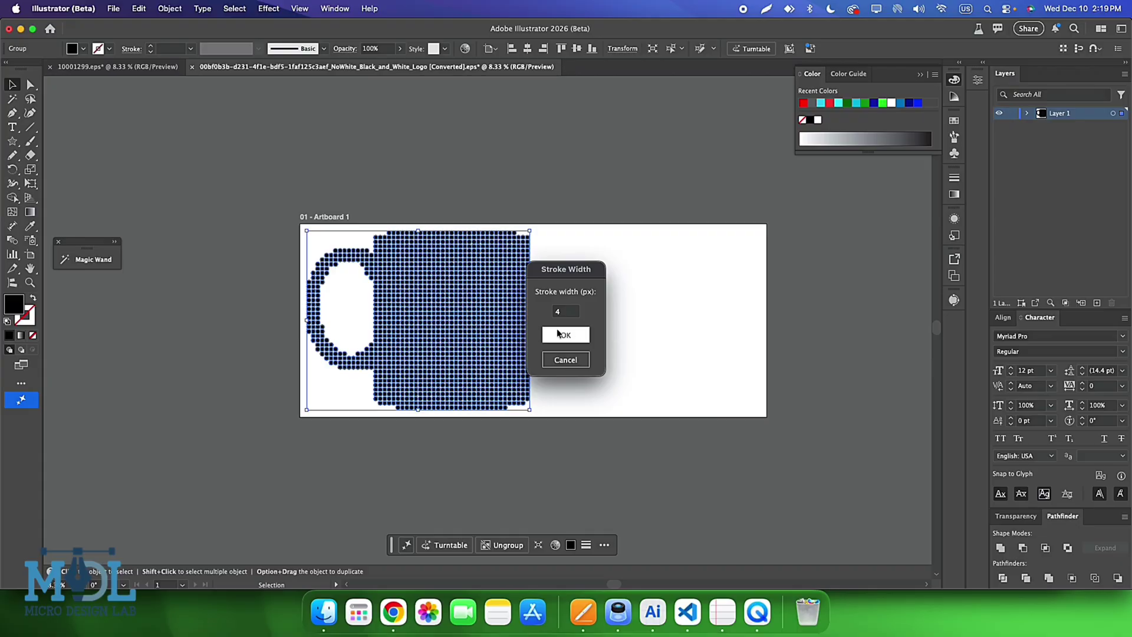
# Step: Apply a 10 px stroke width and close the generated 10001302.eps without saving
pyautogui.doubleClick(563, 311)
pyautogui.write('10')
pyautogui.click(565, 336)
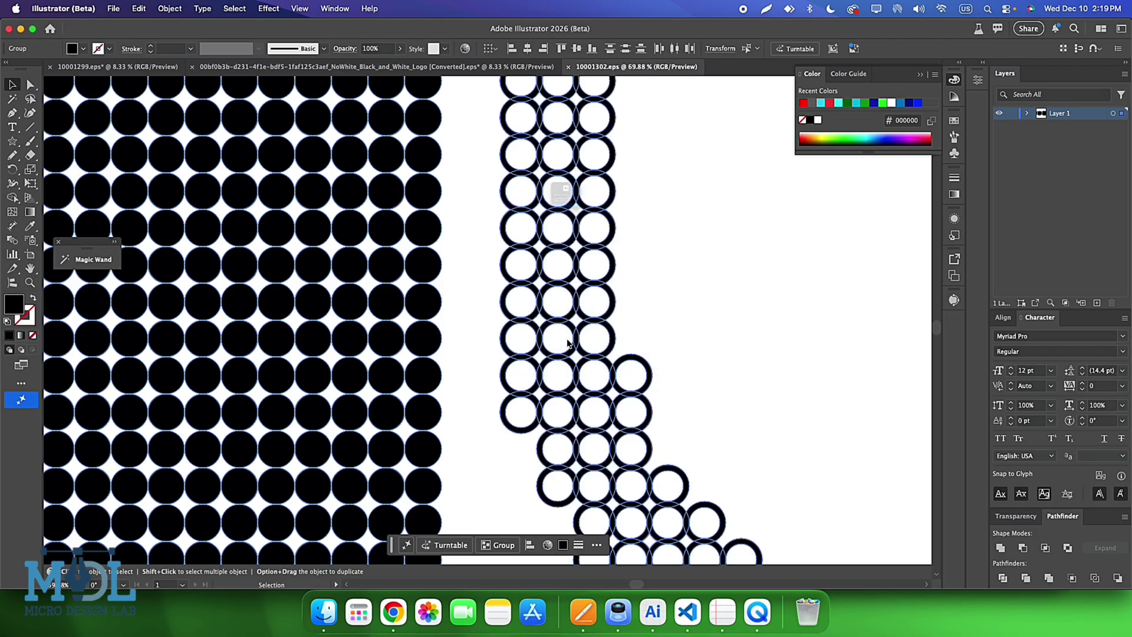
pyautogui.click(551, 254)
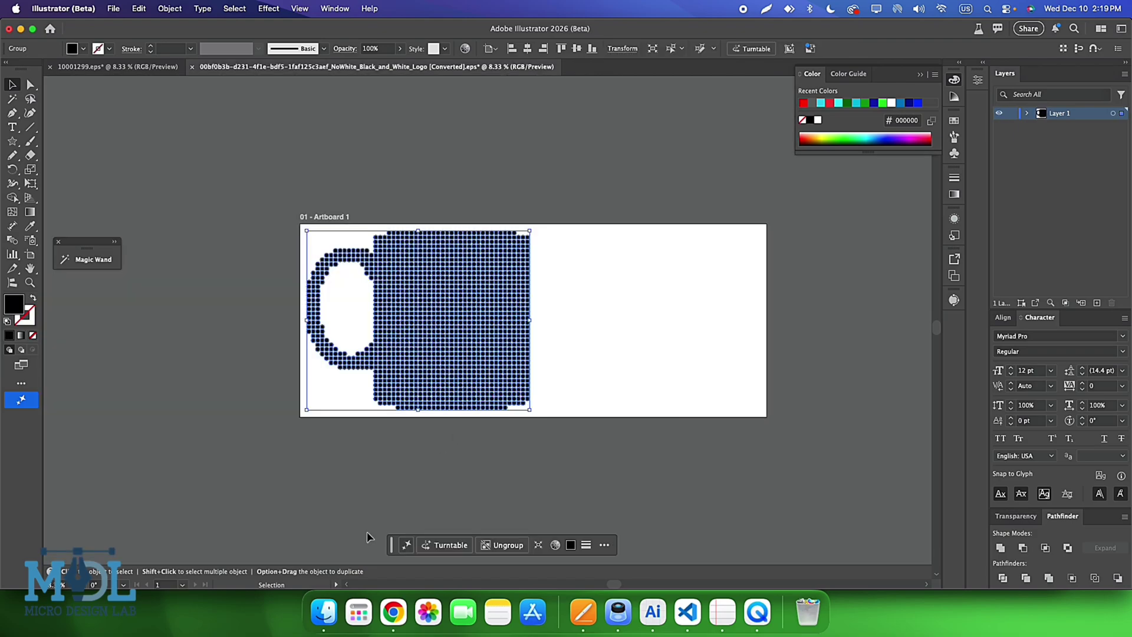
# Step: Open 10001302.eps from the Single Out folder in Illustrator and fit the artboard
pyautogui.click(323, 613)
pyautogui.doubleClick(672, 141)
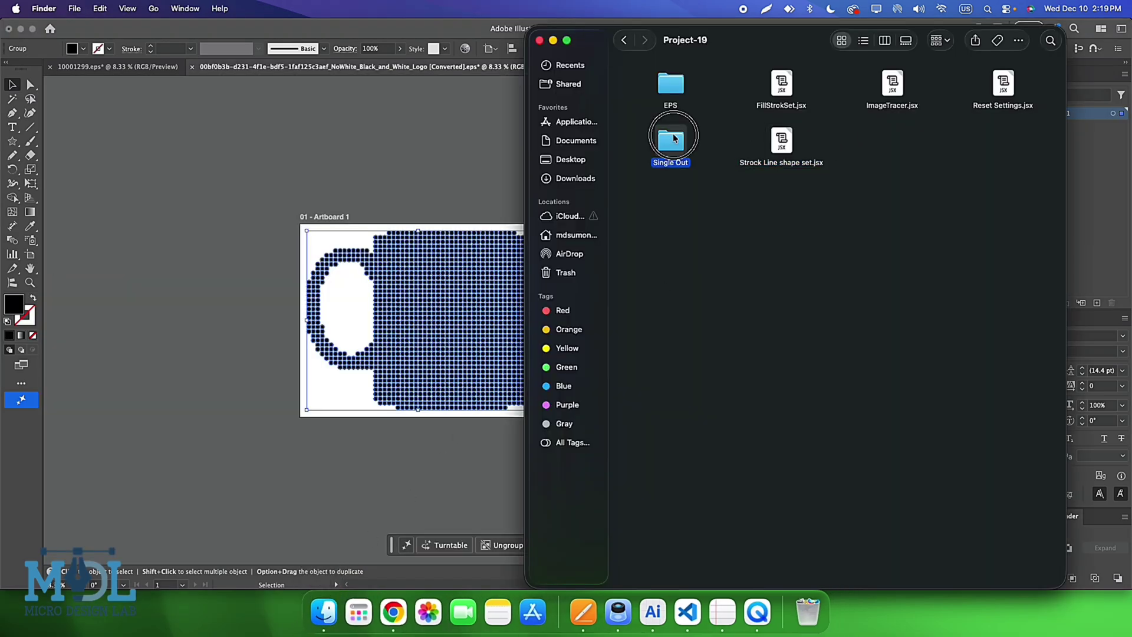
pyautogui.click(656, 137)
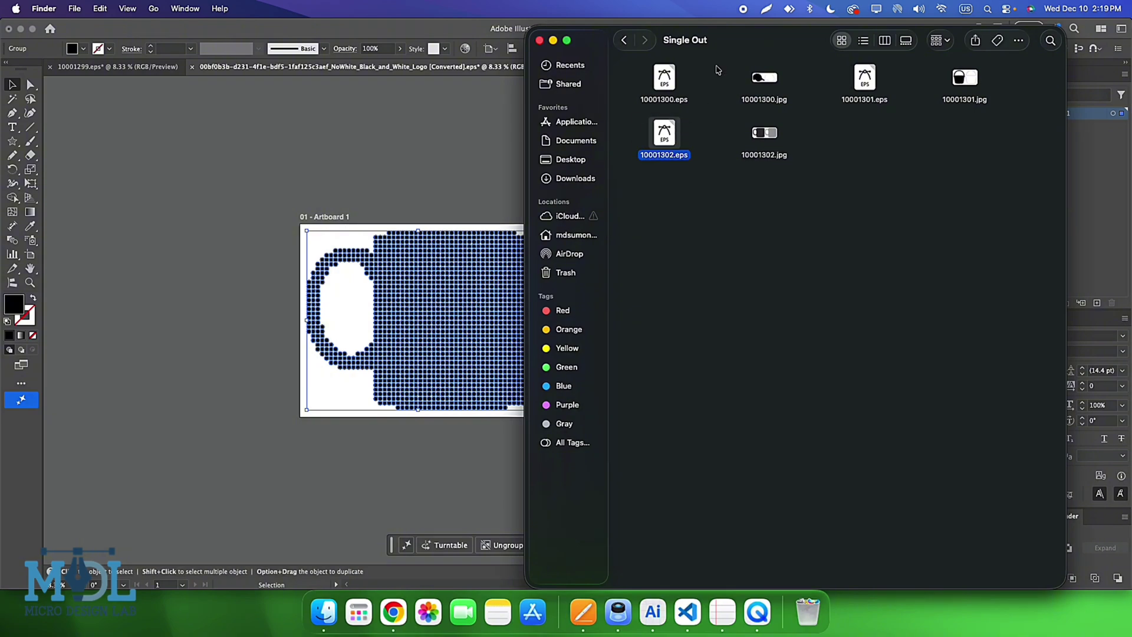
pyautogui.moveTo(721, 46); pyautogui.dragTo(915, 154)
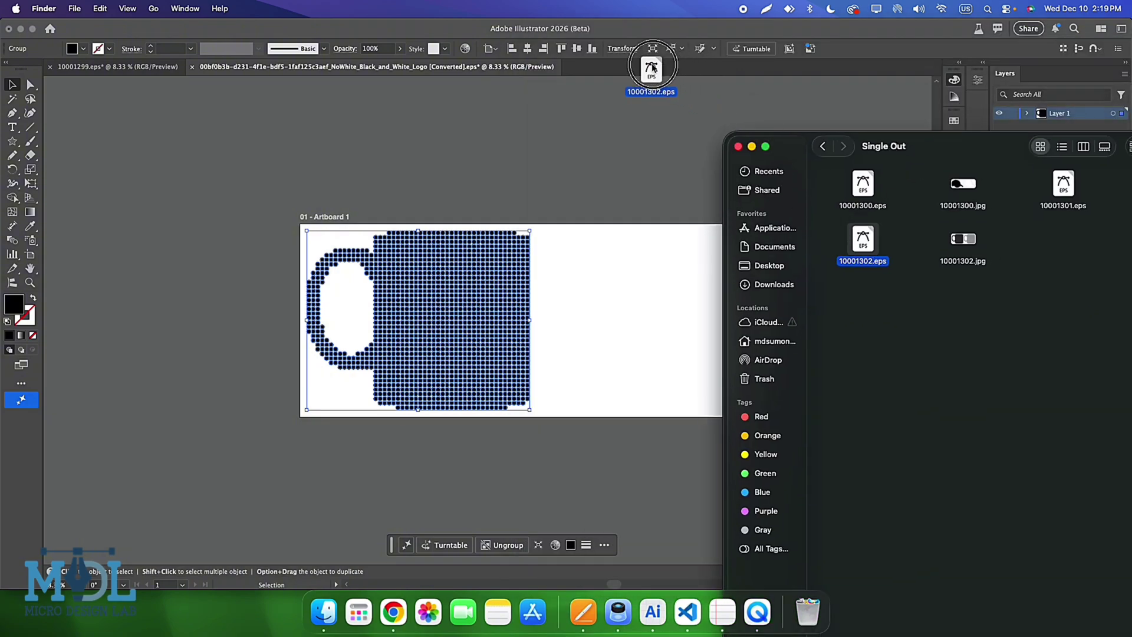
pyautogui.moveTo(863, 236); pyautogui.dragTo(648, 66)
pyautogui.press('super+0')
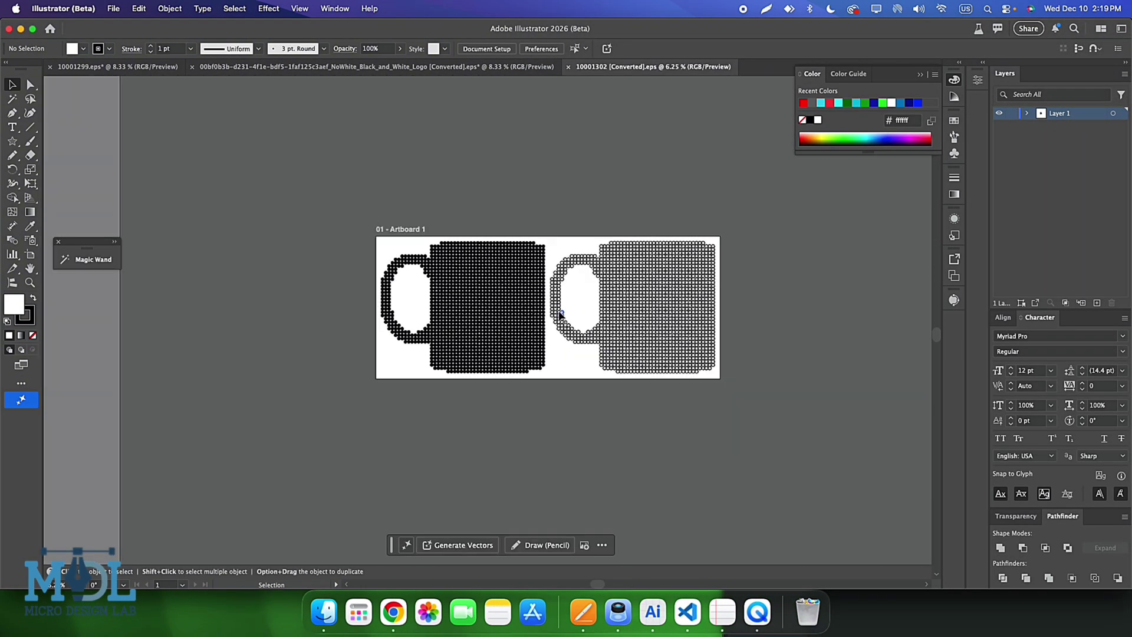
# Step: Check the filled and outlined dot mugs, then minimise Illustrator to show the desktop
pyautogui.click(548, 364)
pyautogui.click(603, 304)
pyautogui.hscroll(2, 530, 292)
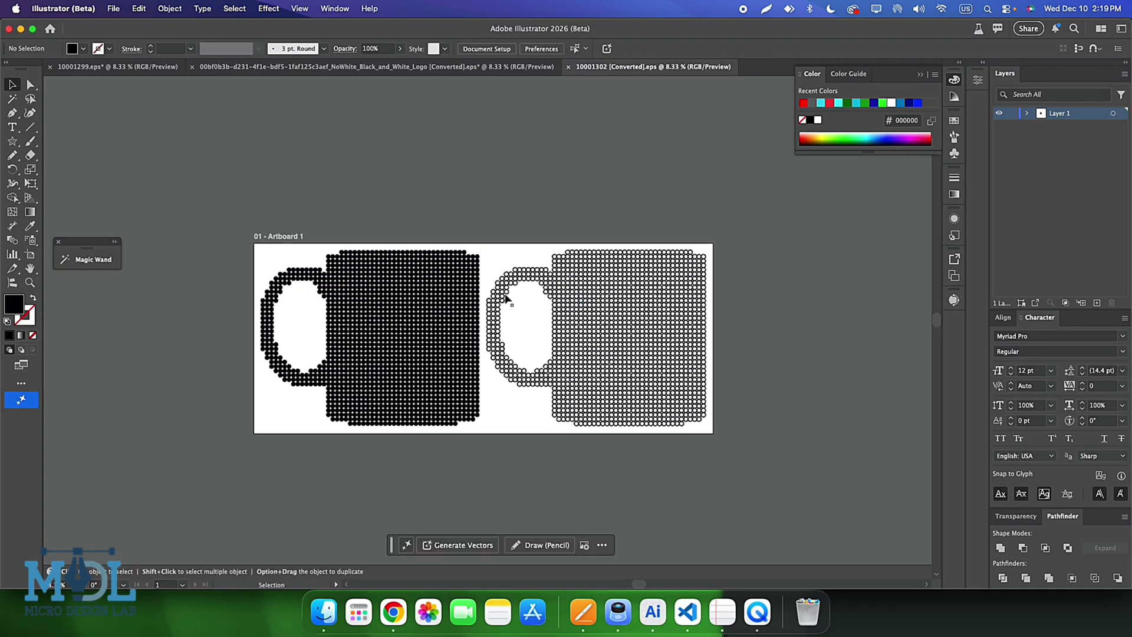
pyautogui.scroll(2, 424, 307)
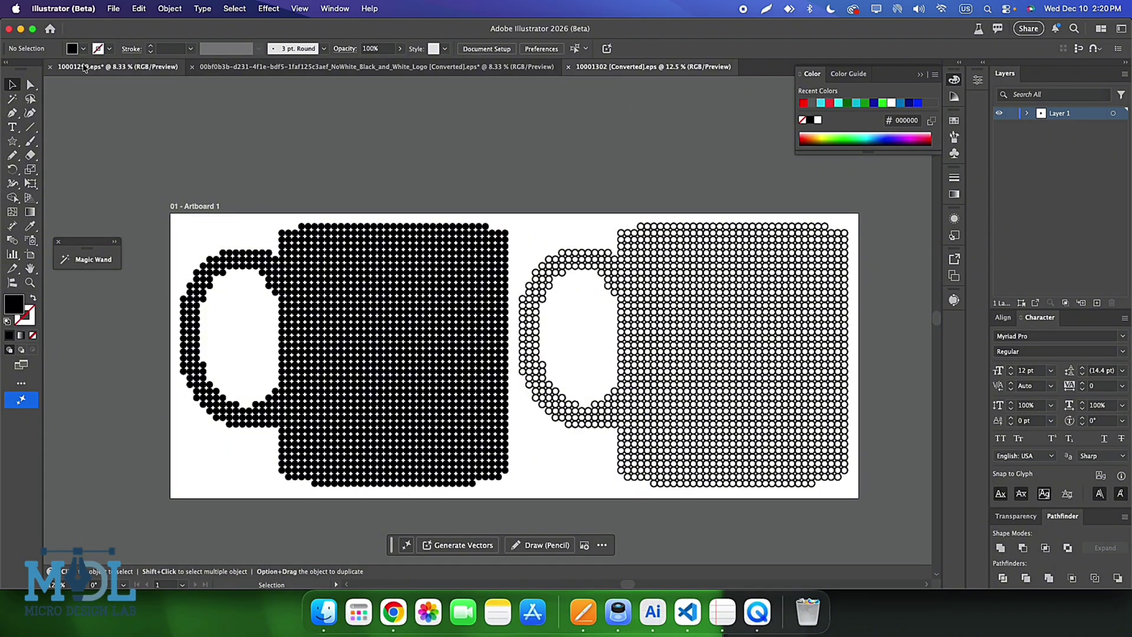
pyautogui.click(20, 29)
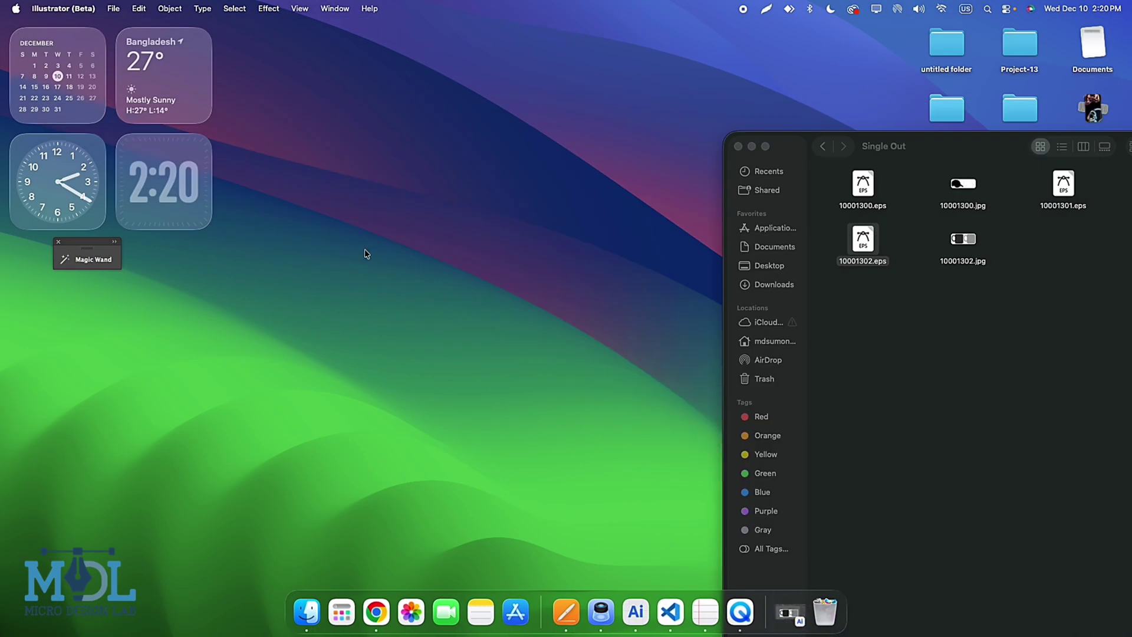